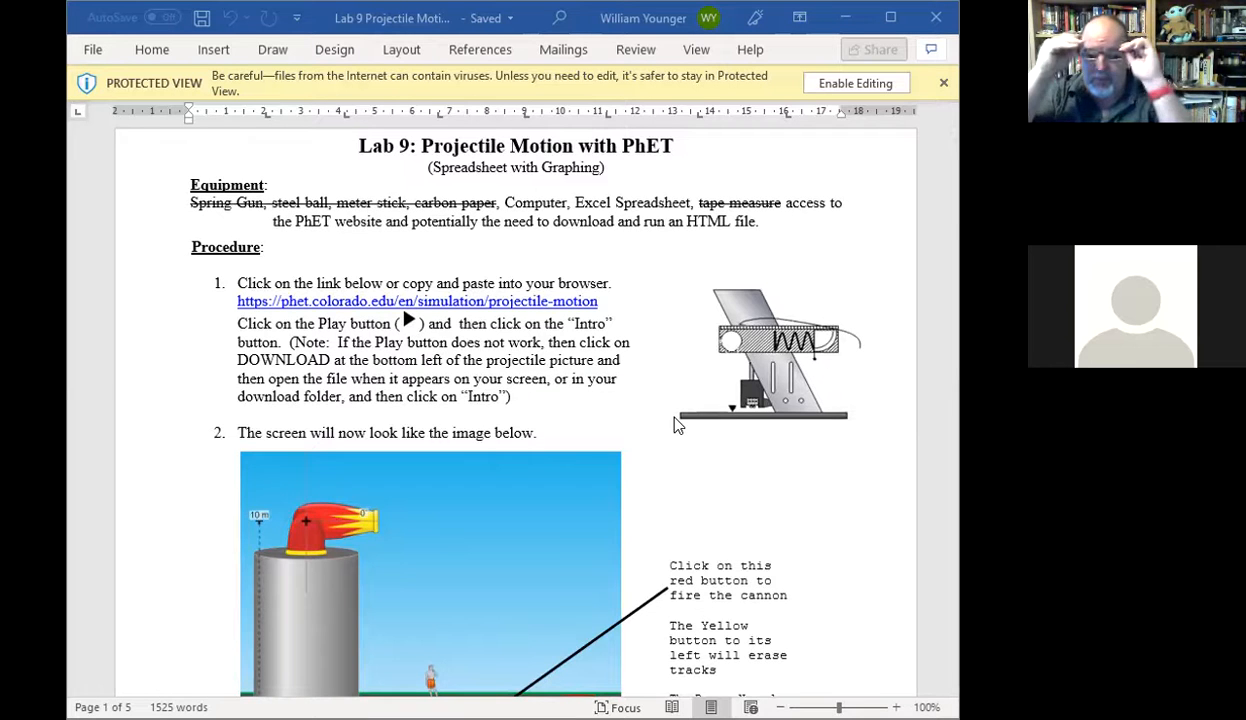
- Read through the projectile motion lab's procedure, the X data table and the beginning of the Analysis section
scroll(391, 414, down, 3)
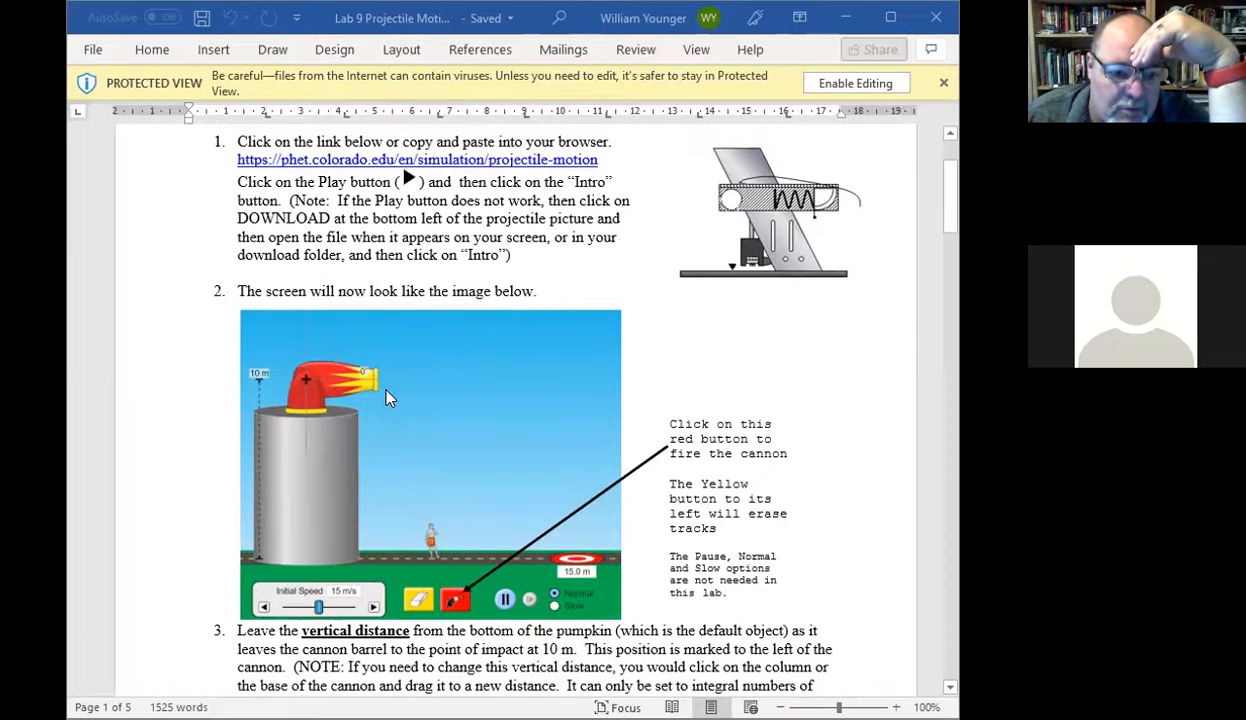
scroll(390, 398, down, 1)
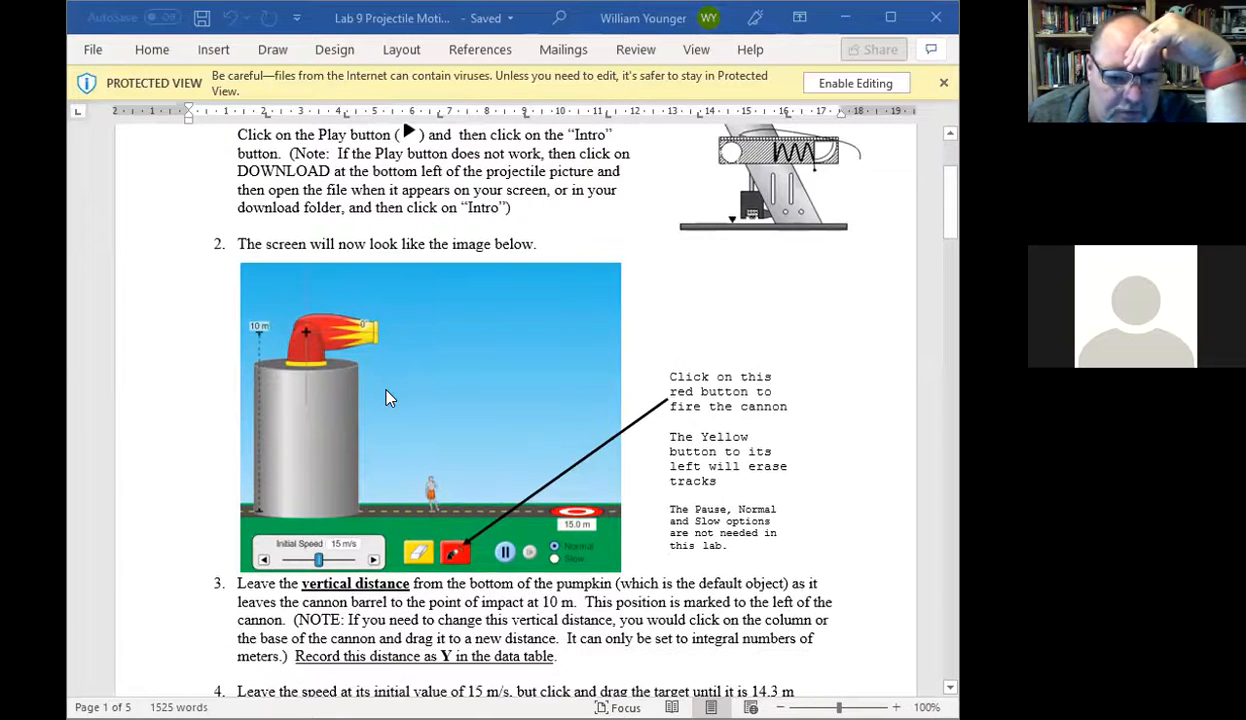
scroll(485, 436, down, 2)
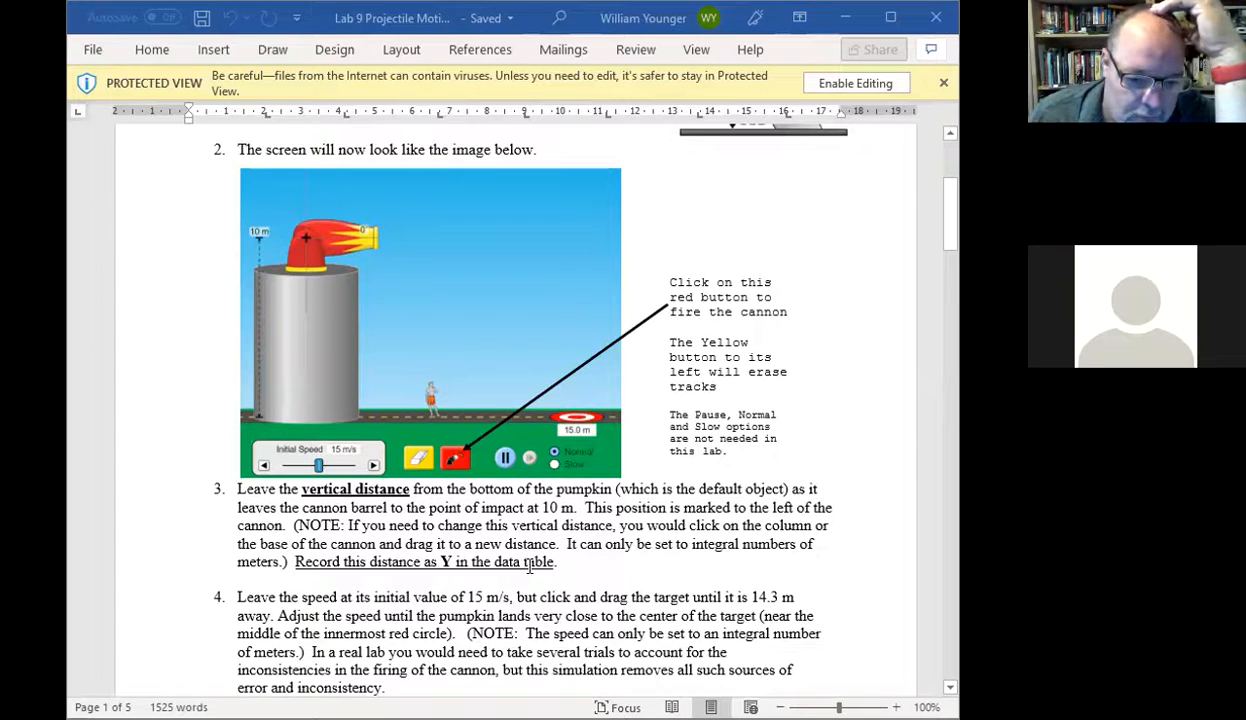
scroll(440, 420, up, 4)
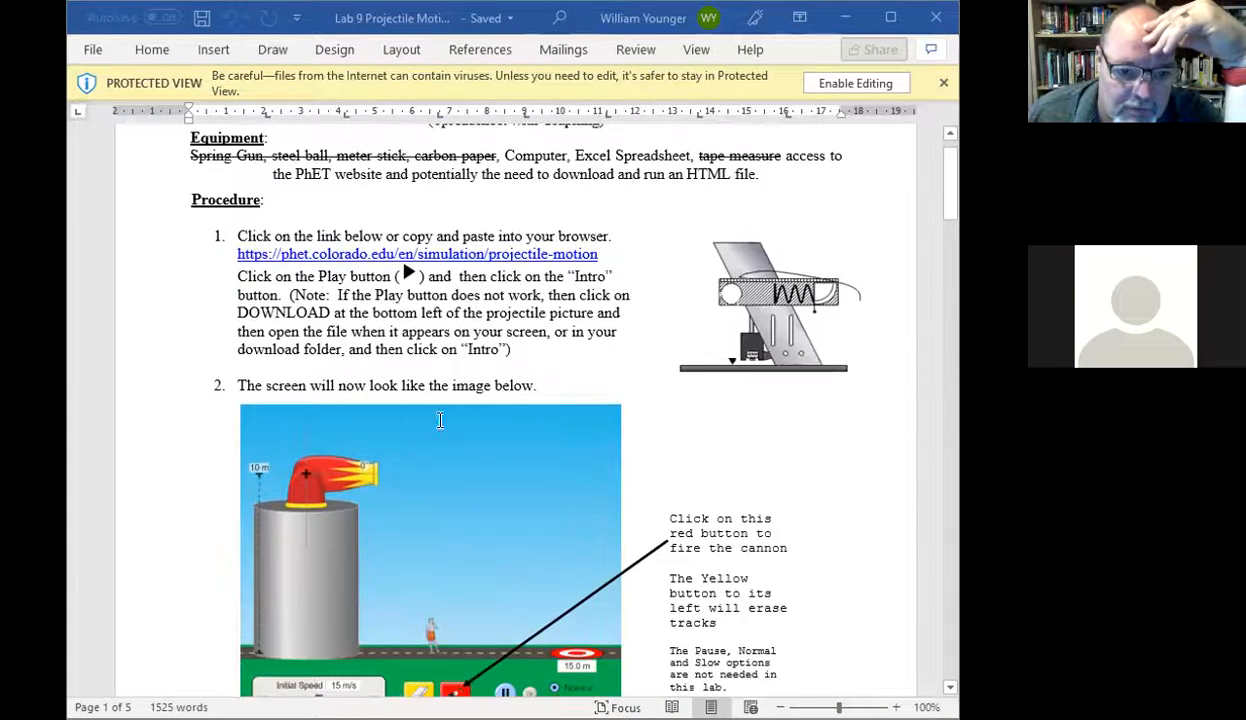
scroll(477, 548, down, 12)
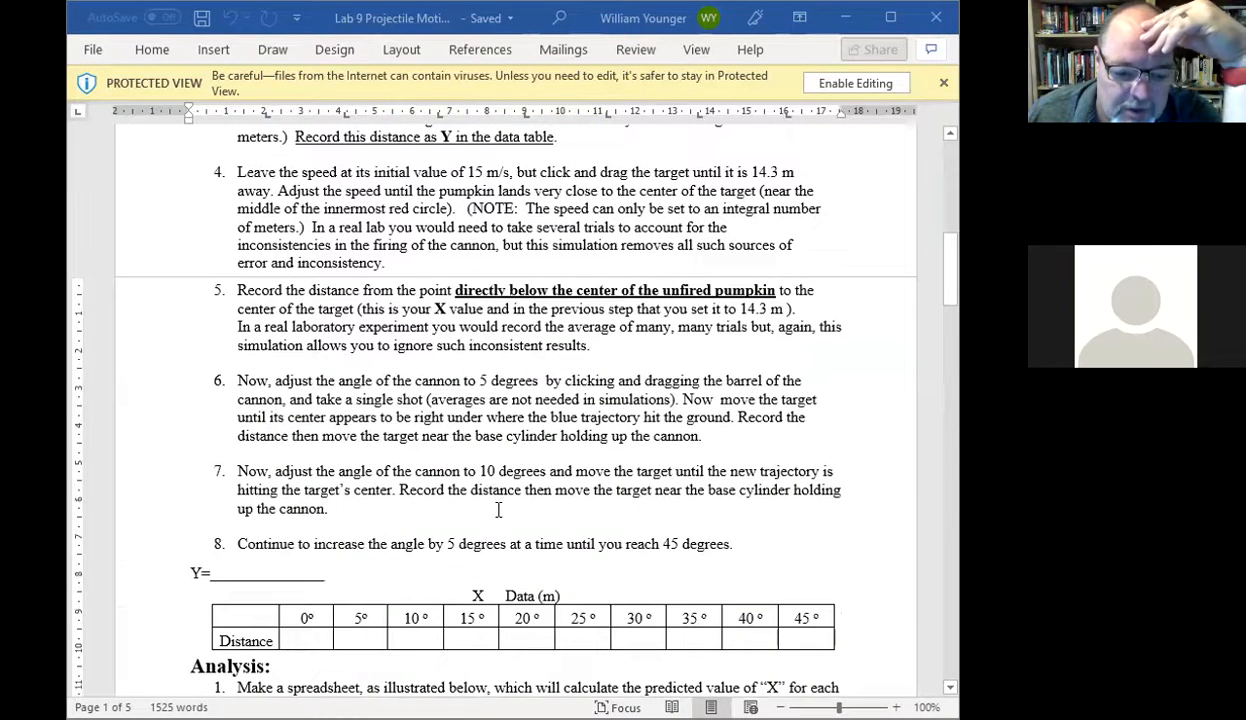
scroll(486, 497, up, 3)
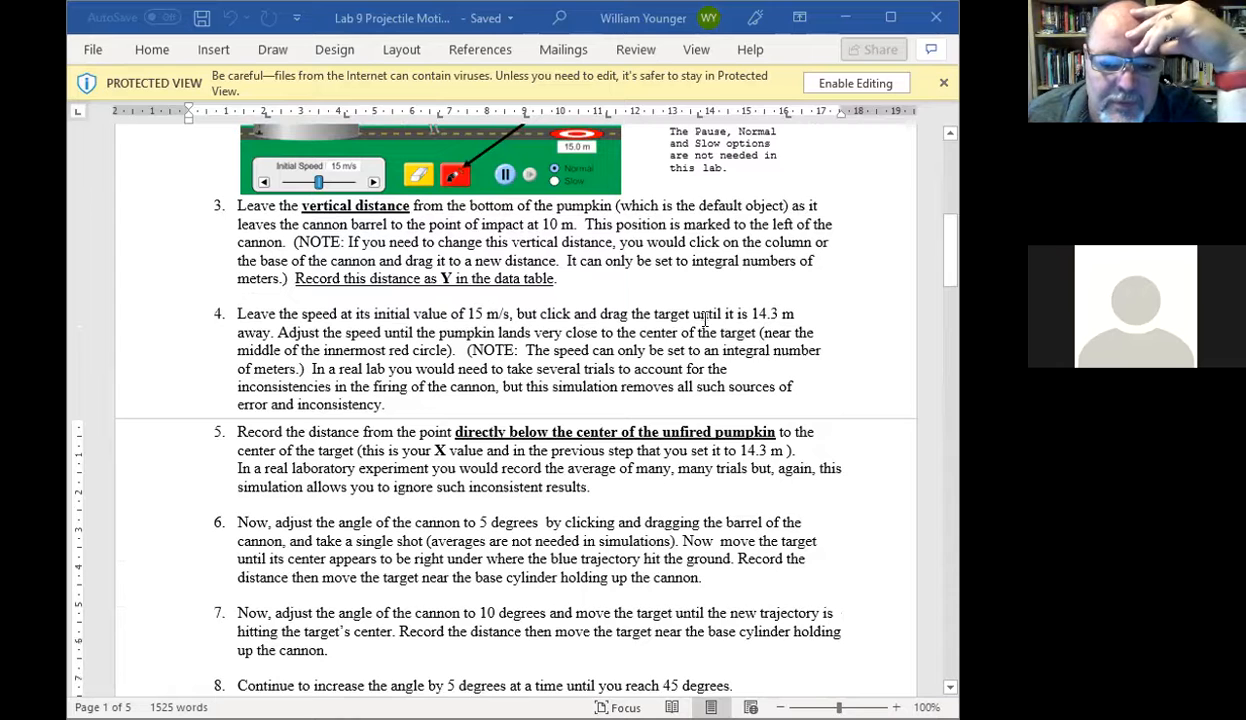
scroll(512, 345, up, 2)
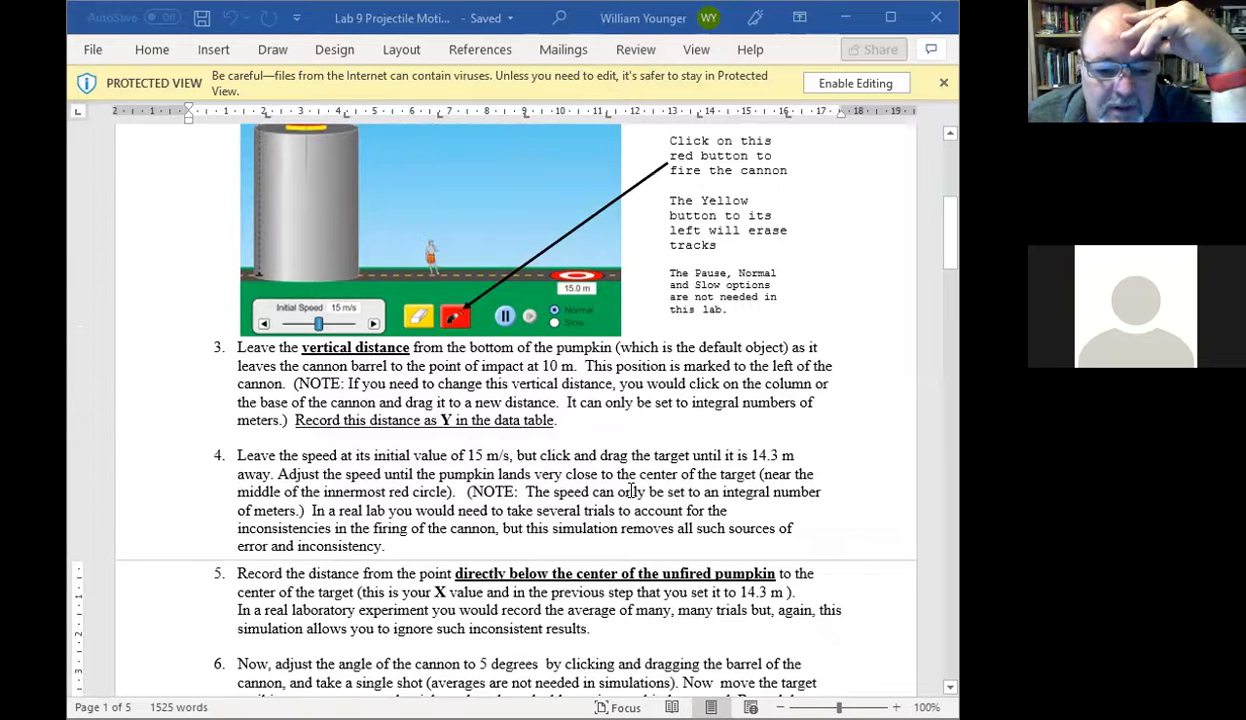
scroll(630, 505, down, 2)
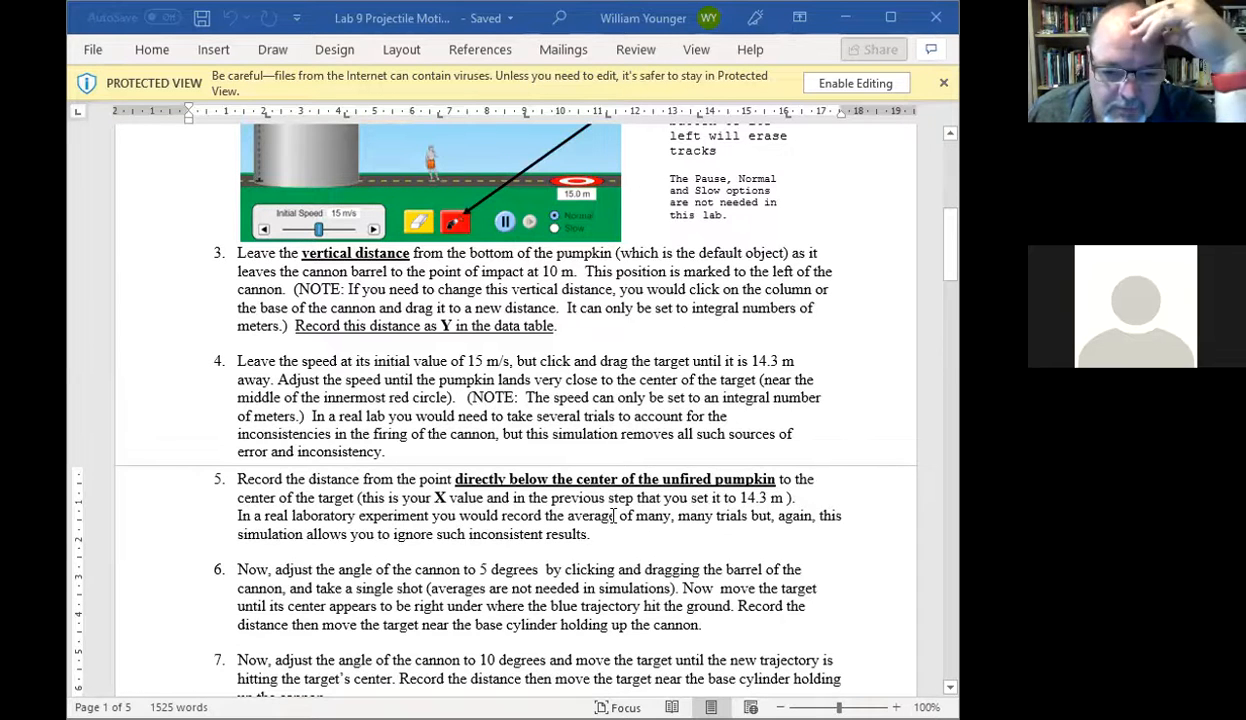
scroll(613, 516, down, 1)
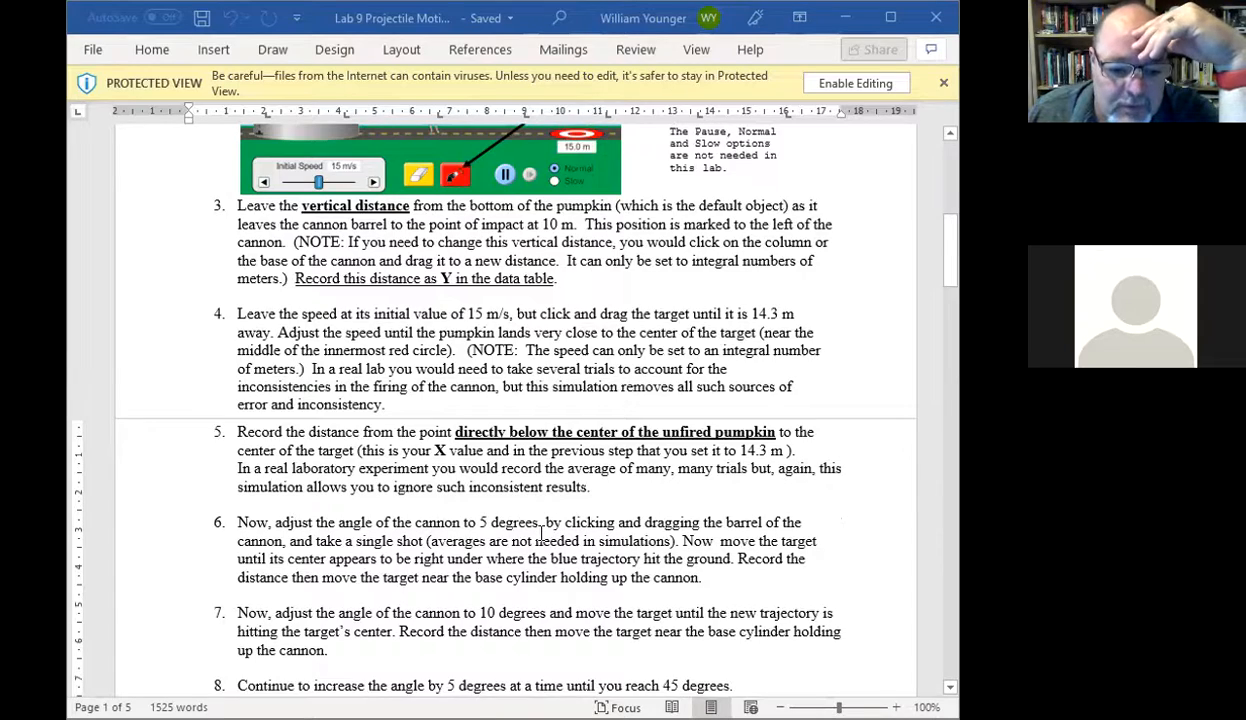
scroll(541, 533, down, 1)
scroll(541, 533, up, 10)
scroll(541, 533, down, 10)
scroll(541, 533, down, 6)
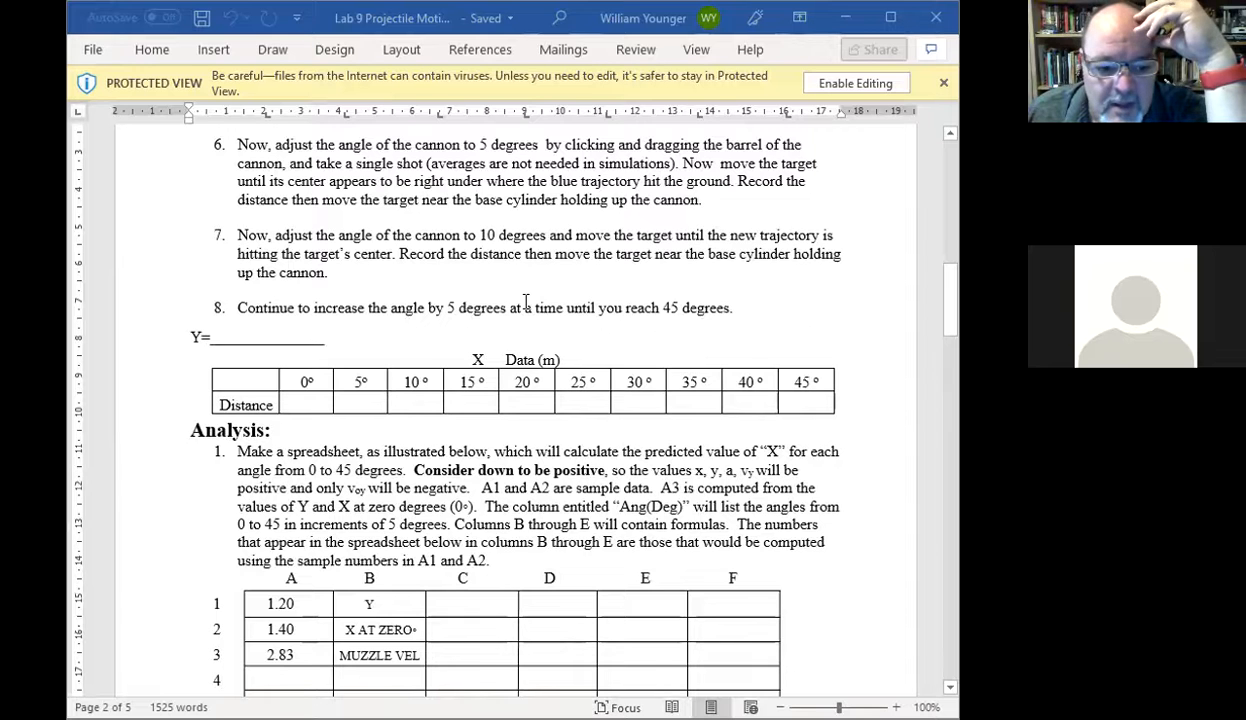
scroll(512, 294, down, 2)
scroll(554, 424, down, 2)
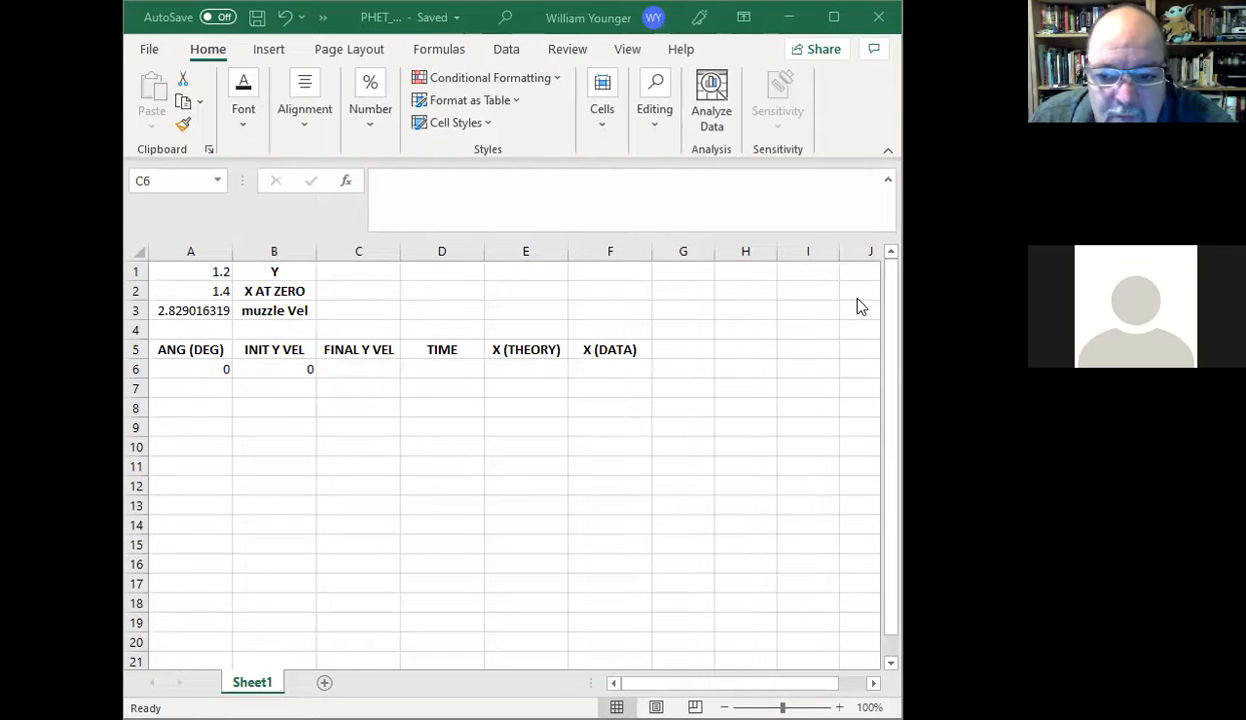
- Switch to the Excel spreadsheet and examine the muzzle velocity formula in cell A3
click(248, 287)
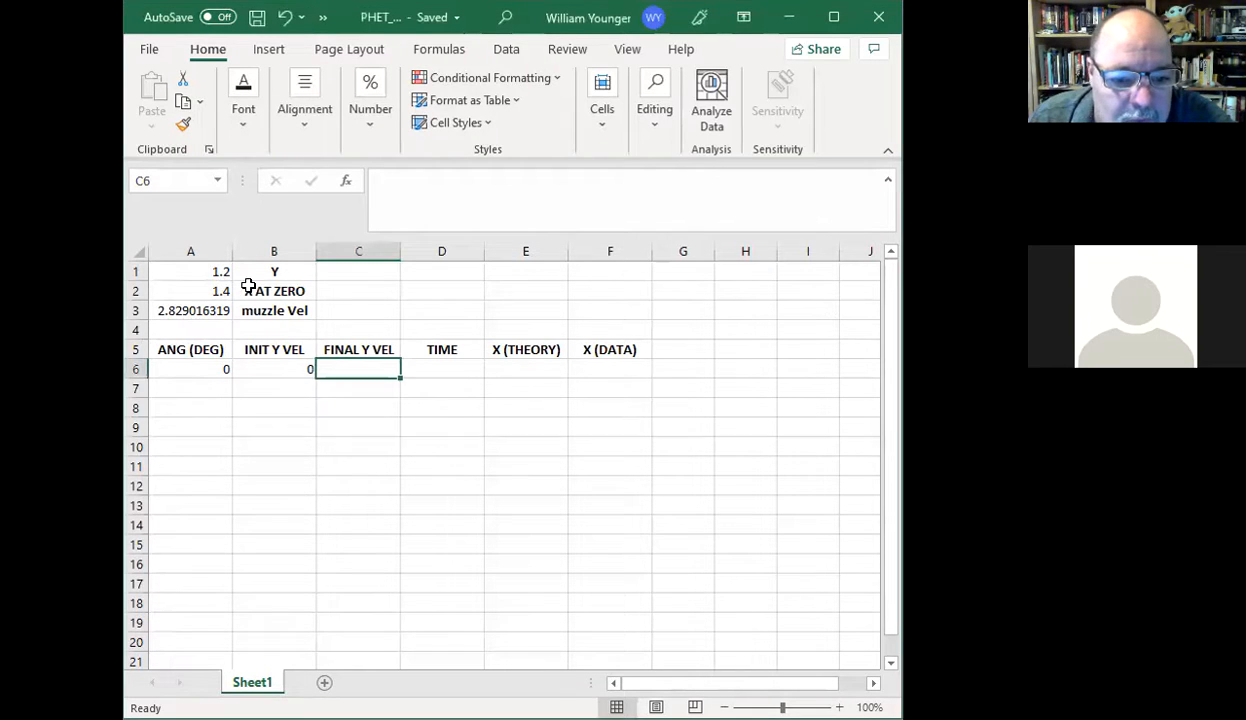
click(200, 312)
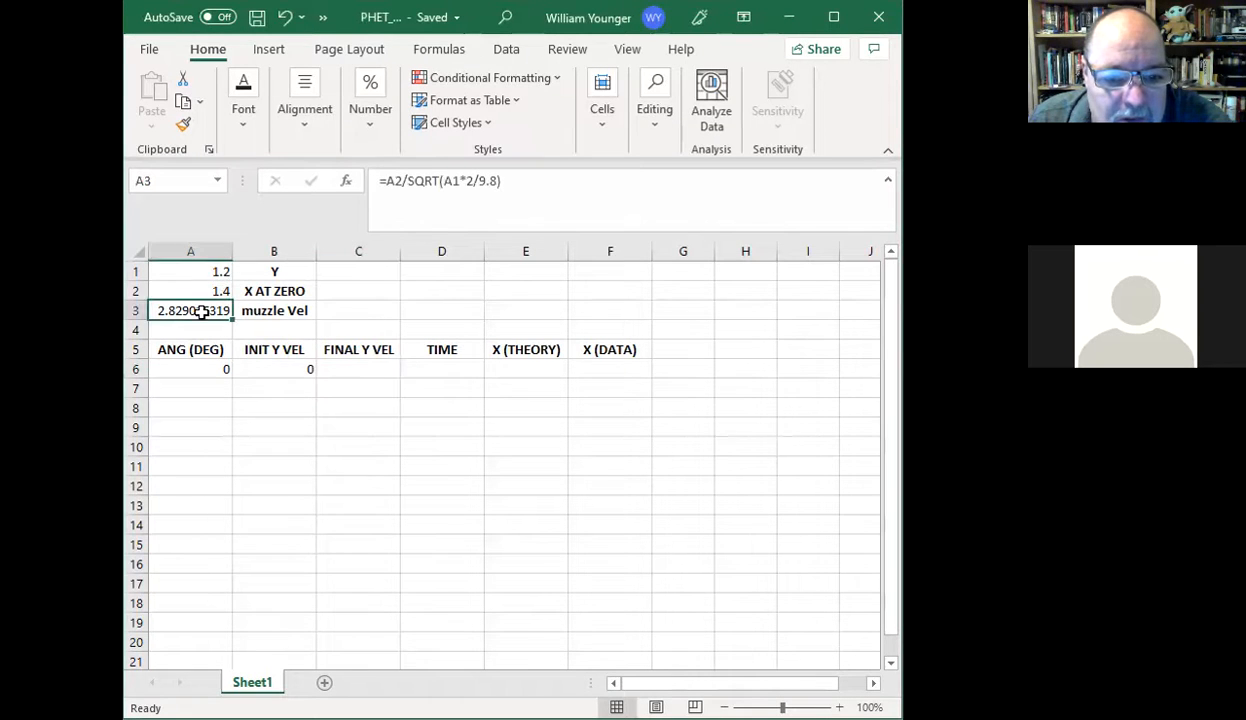
click(394, 182)
click(395, 183)
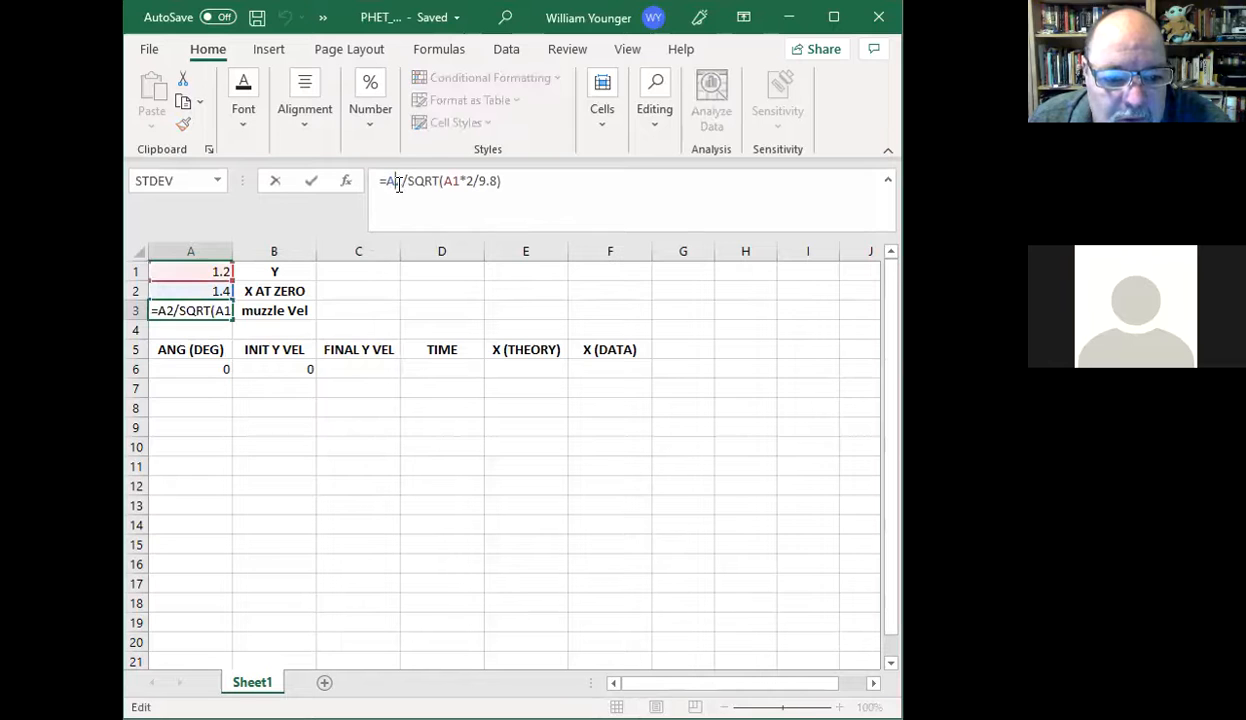
drag(394, 182, 412, 187)
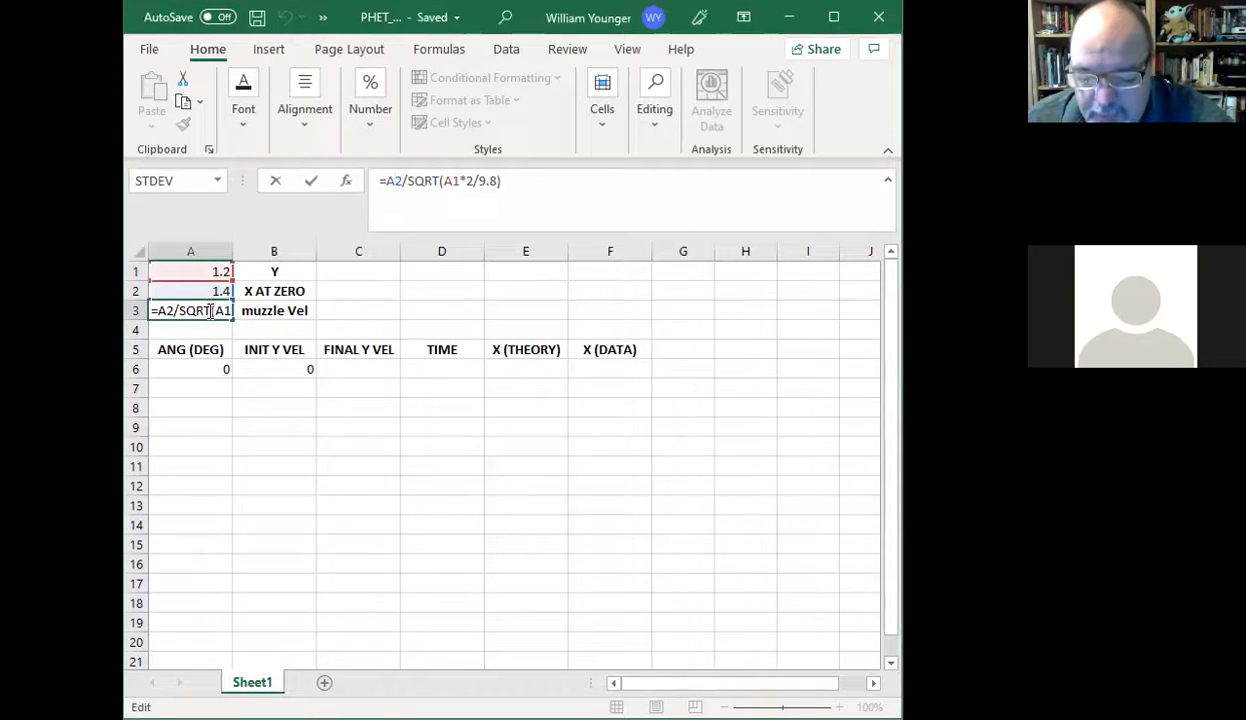
key(Return)
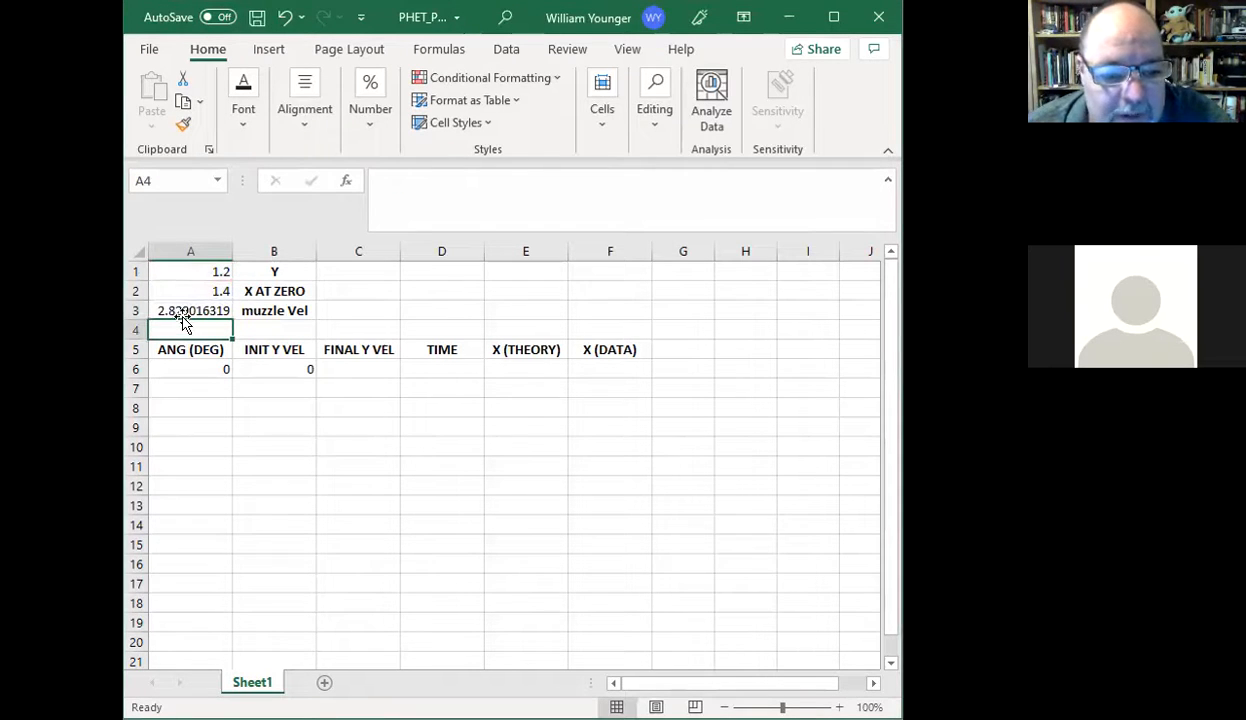
- Format all of column A as Number with 2 decimal places
right_click(191, 248)
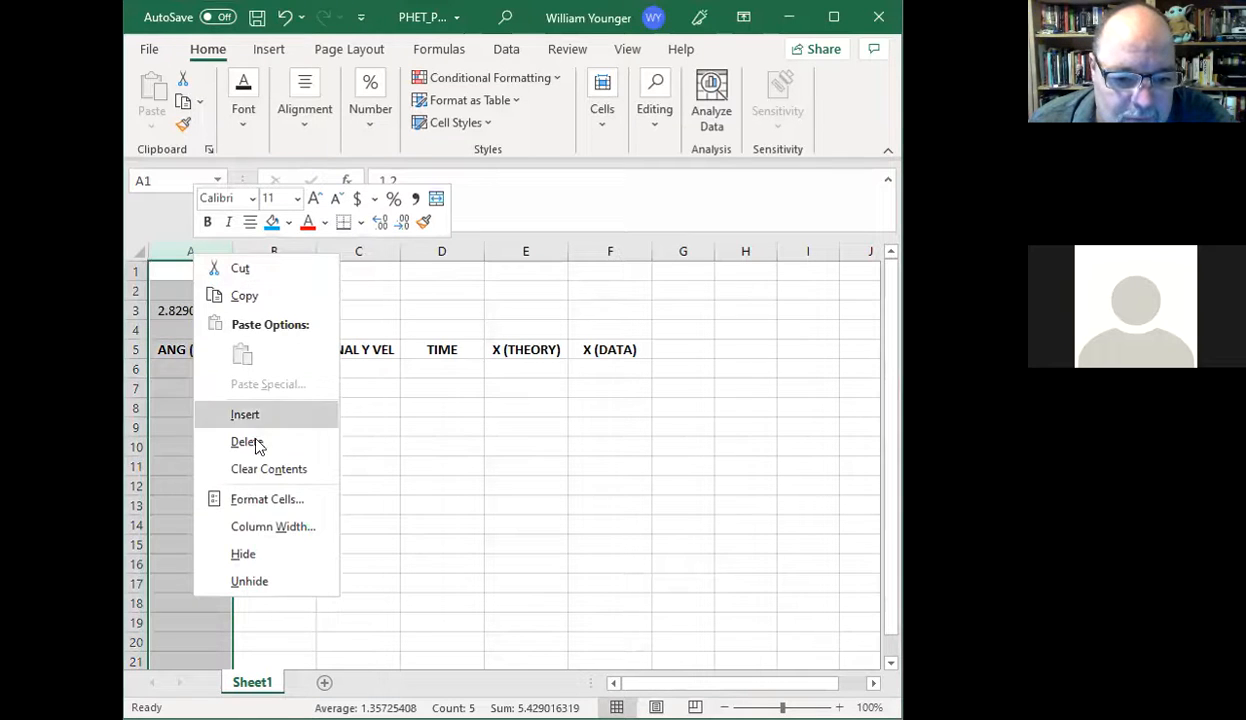
click(266, 500)
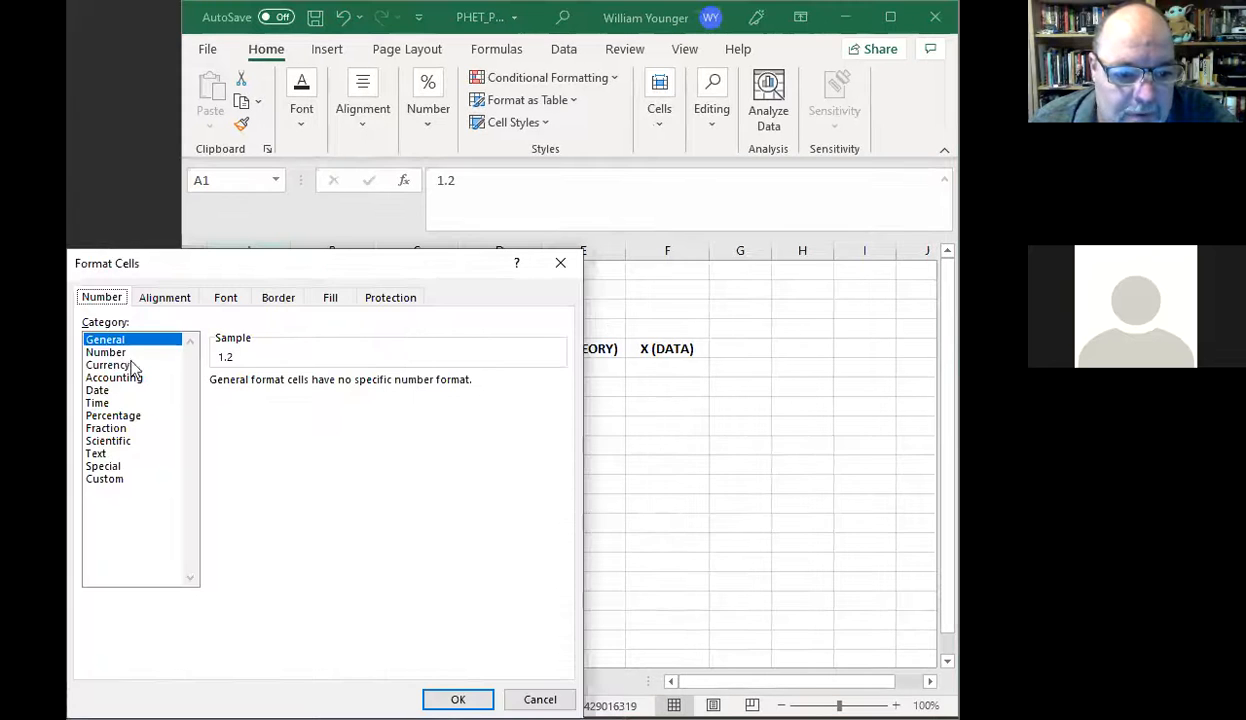
click(108, 352)
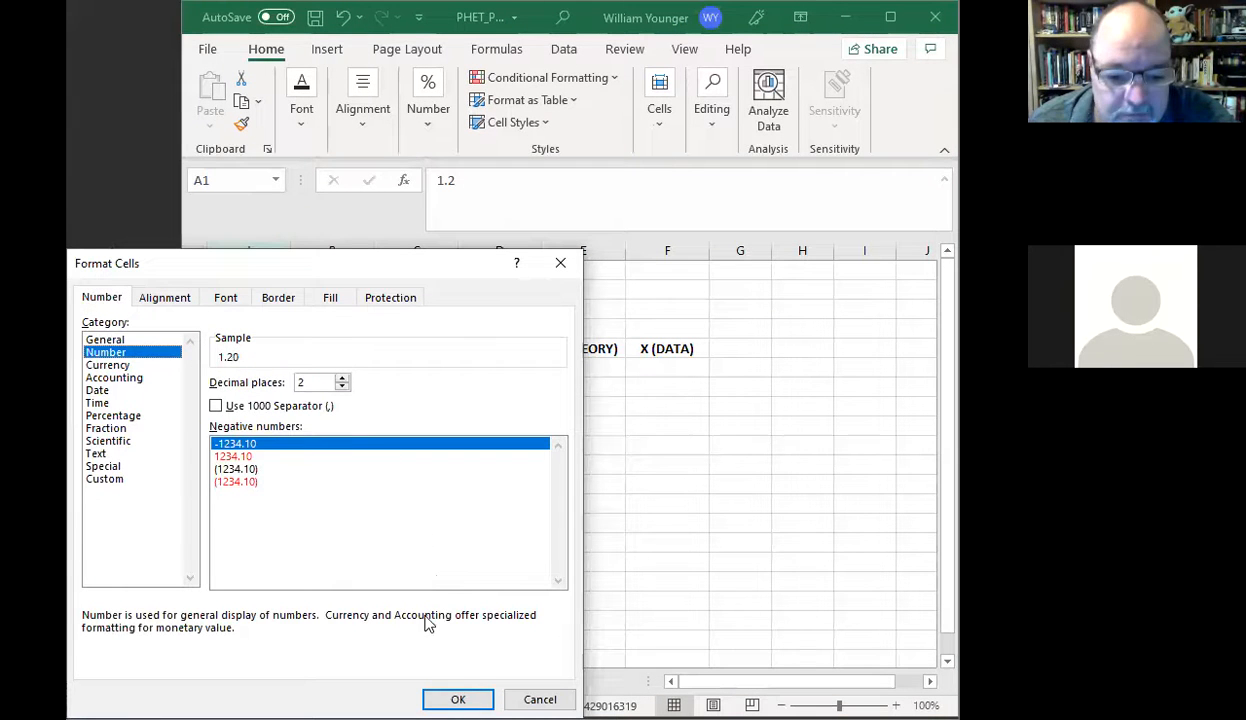
click(458, 699)
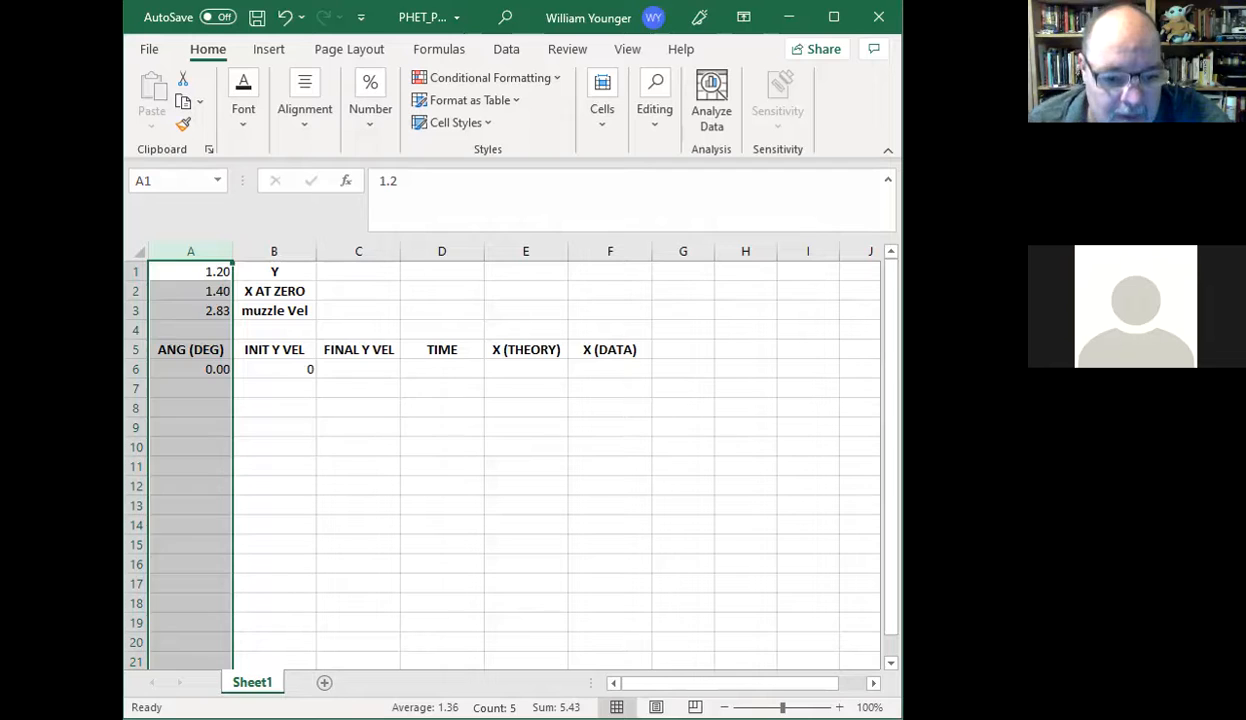
key(alt+Tab)
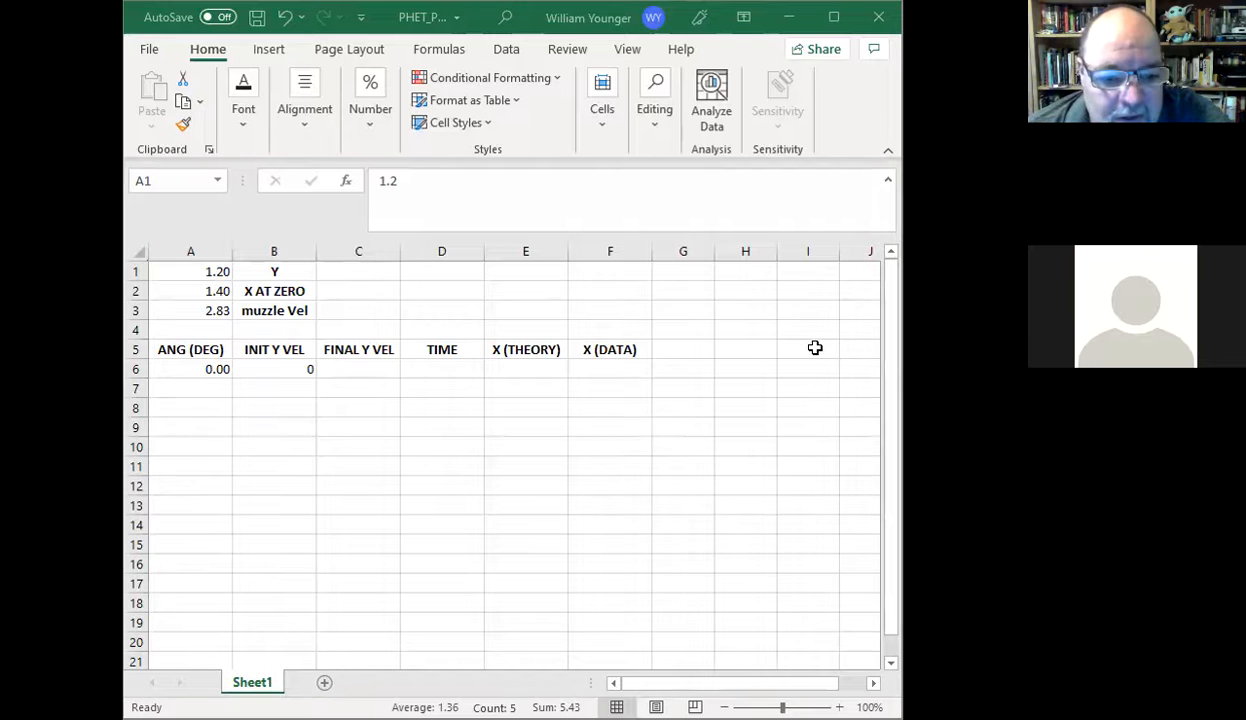
key(ctrl+space)
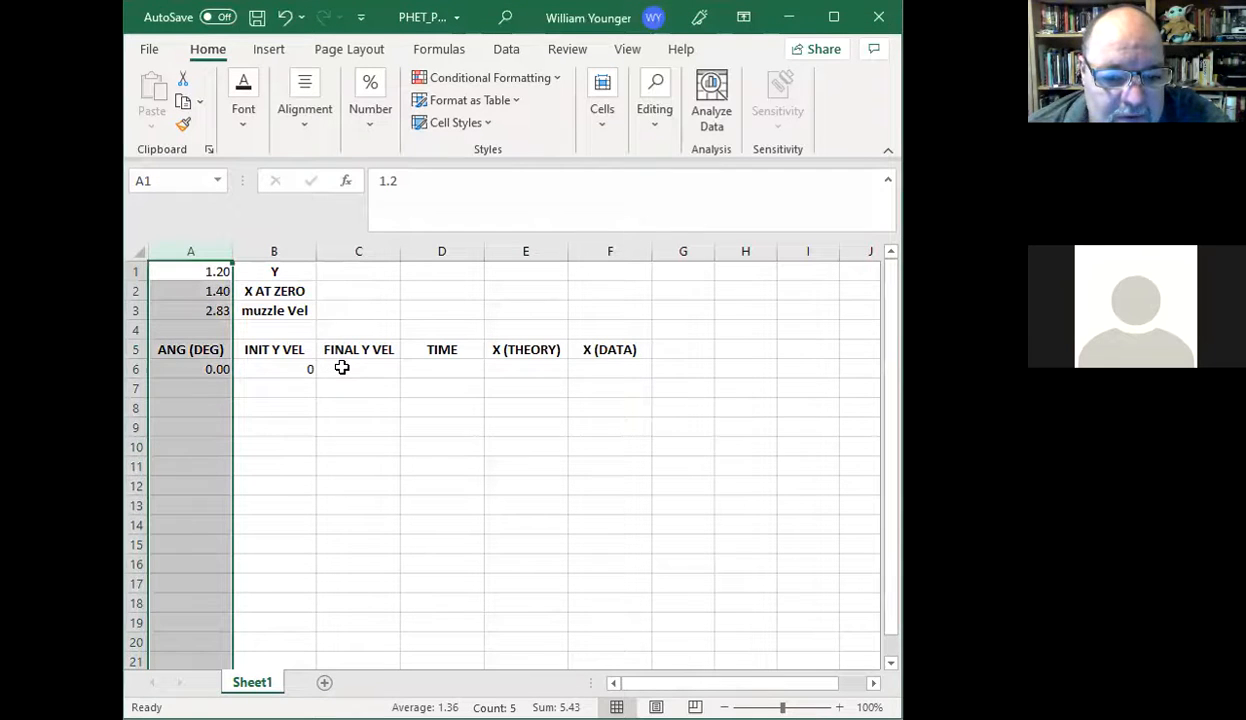
key(alt+Tab)
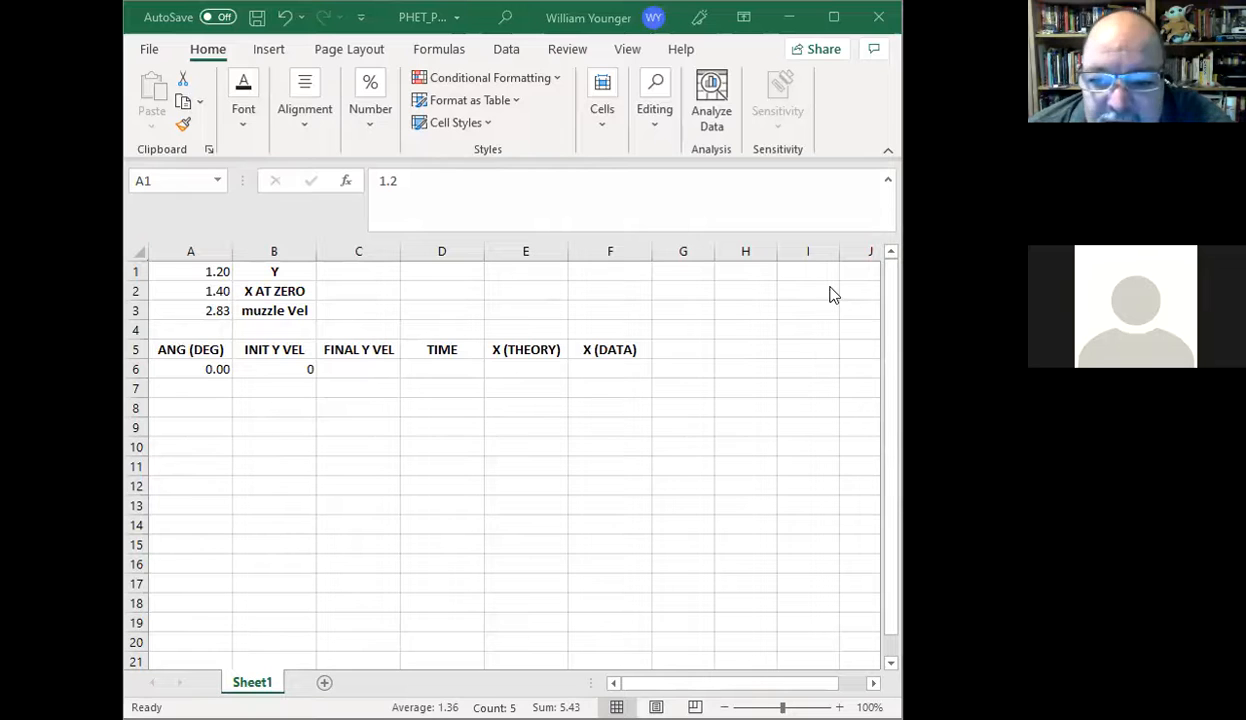
click(772, 286)
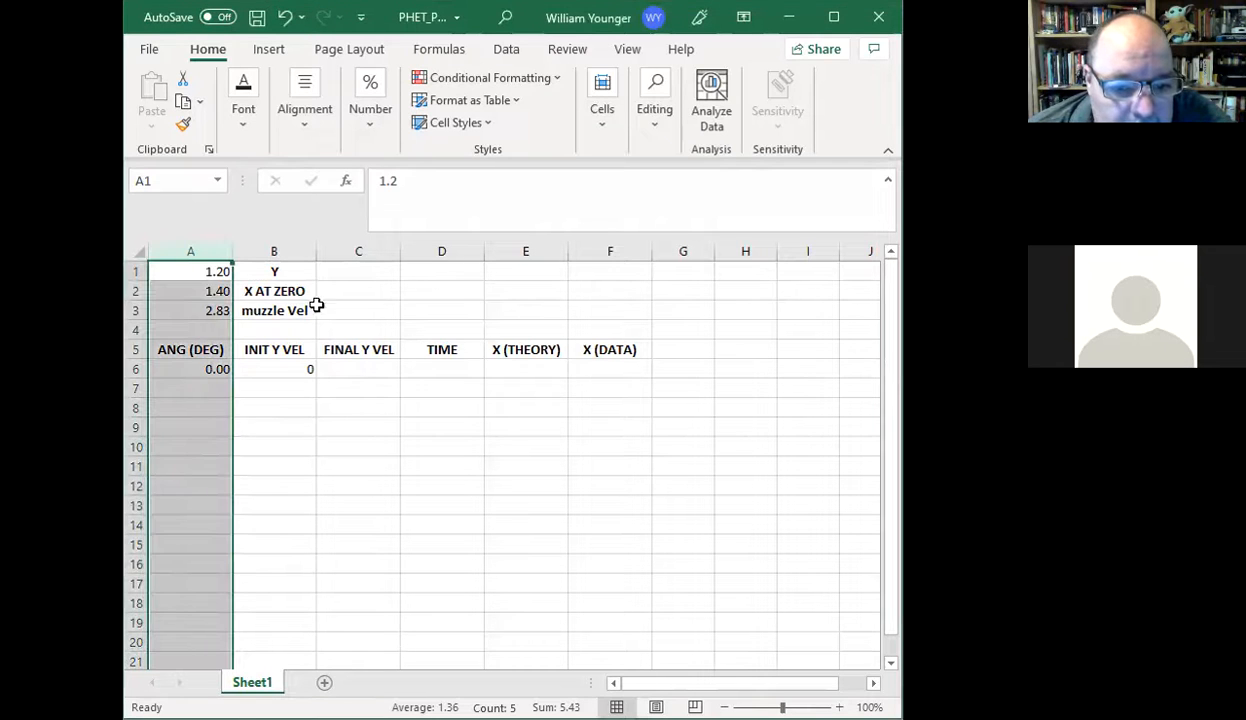
- Enter the initial Y velocity formula =-A3*SIN(3.14159/180*C1) in cell B6
click(279, 374)
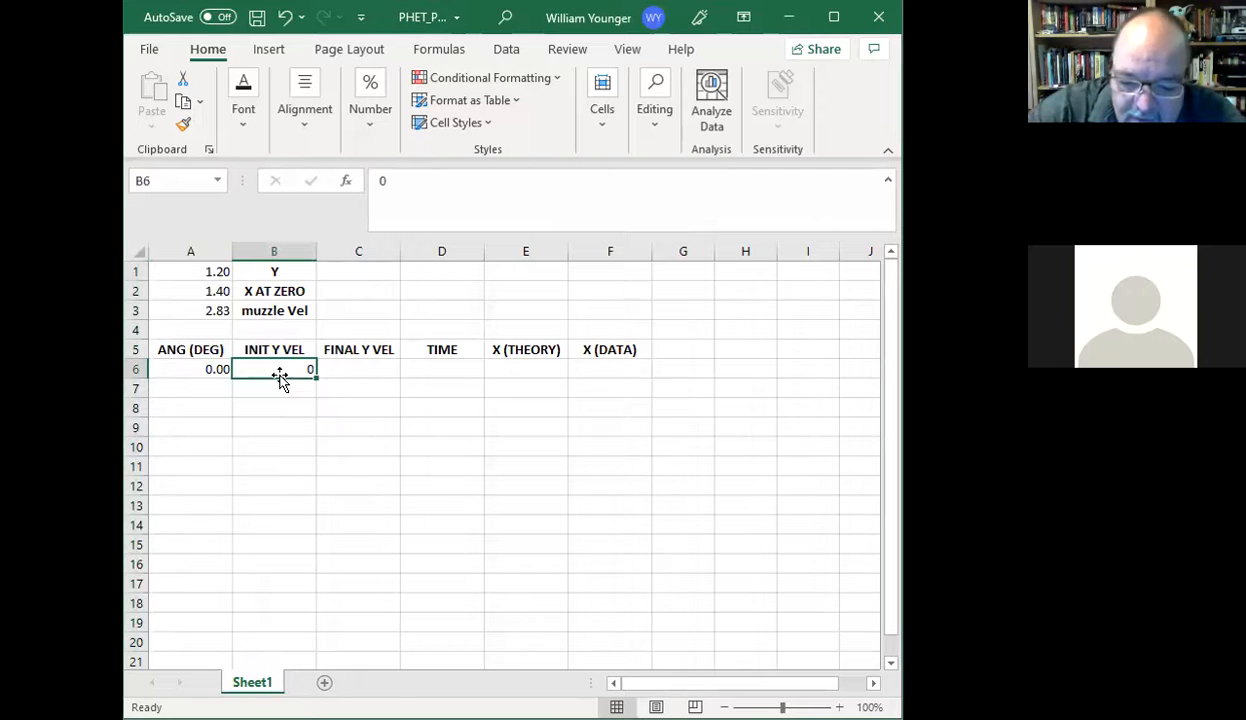
text(=-)
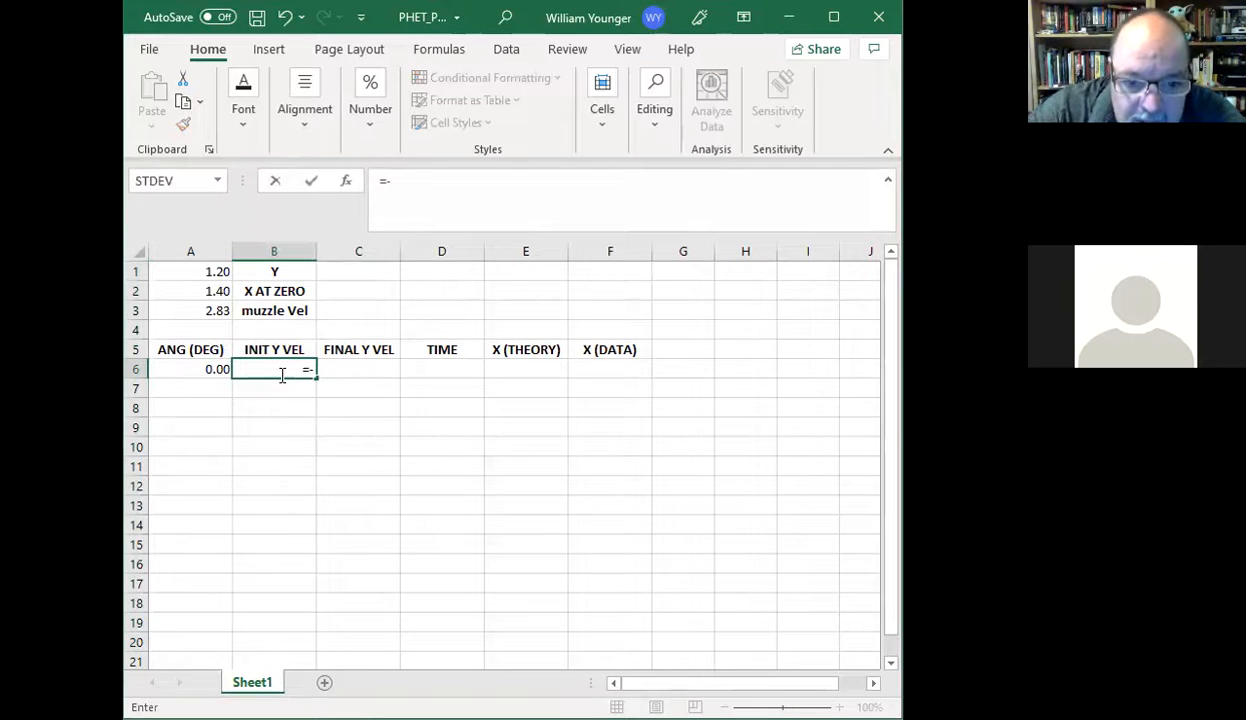
click(217, 312)
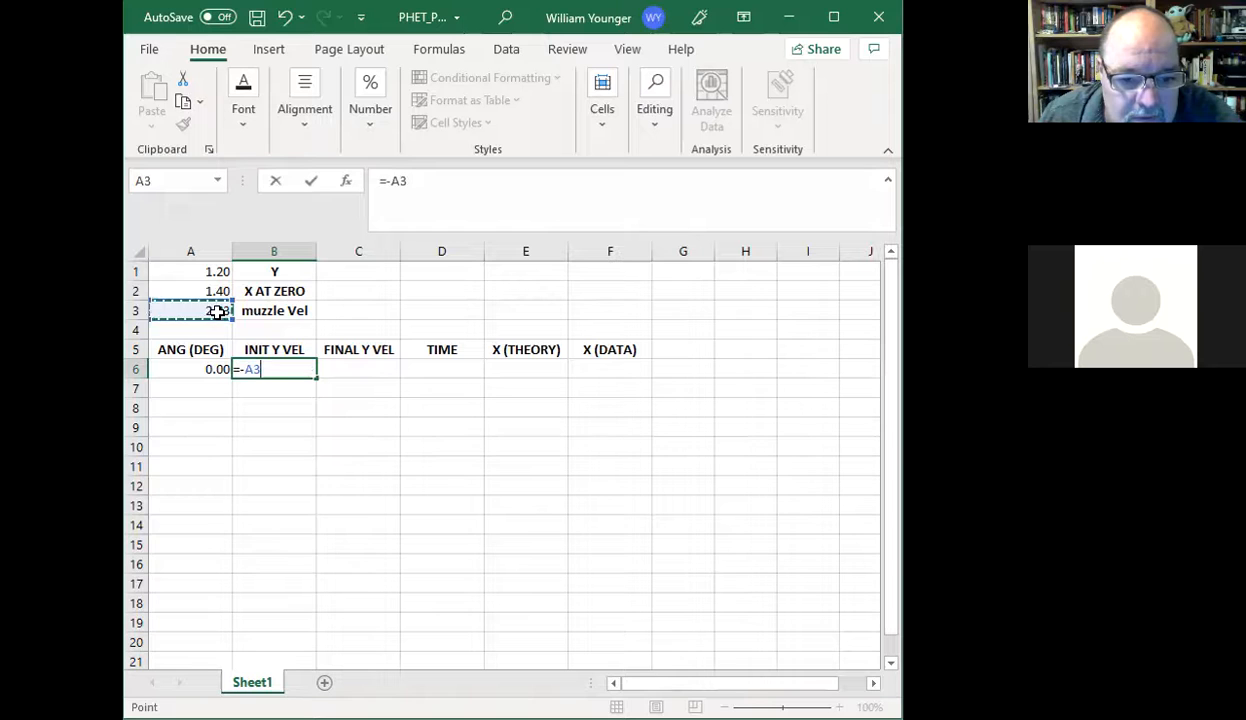
text(*)
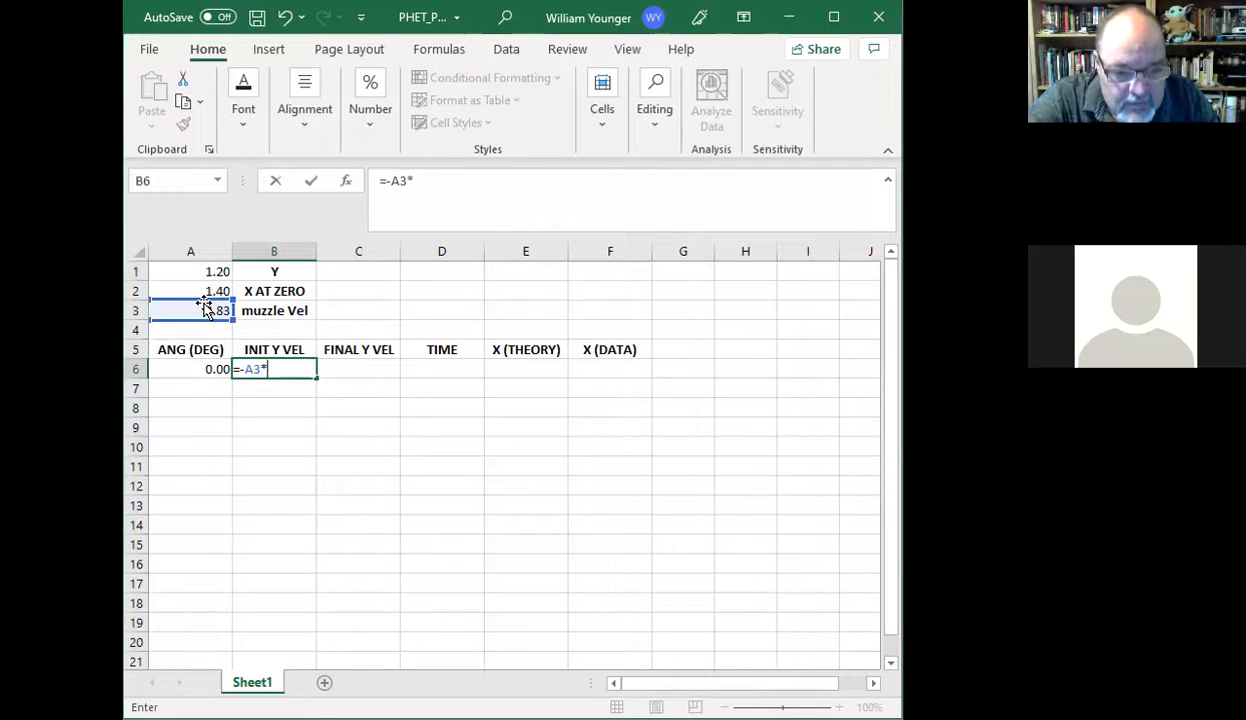
text(sin)
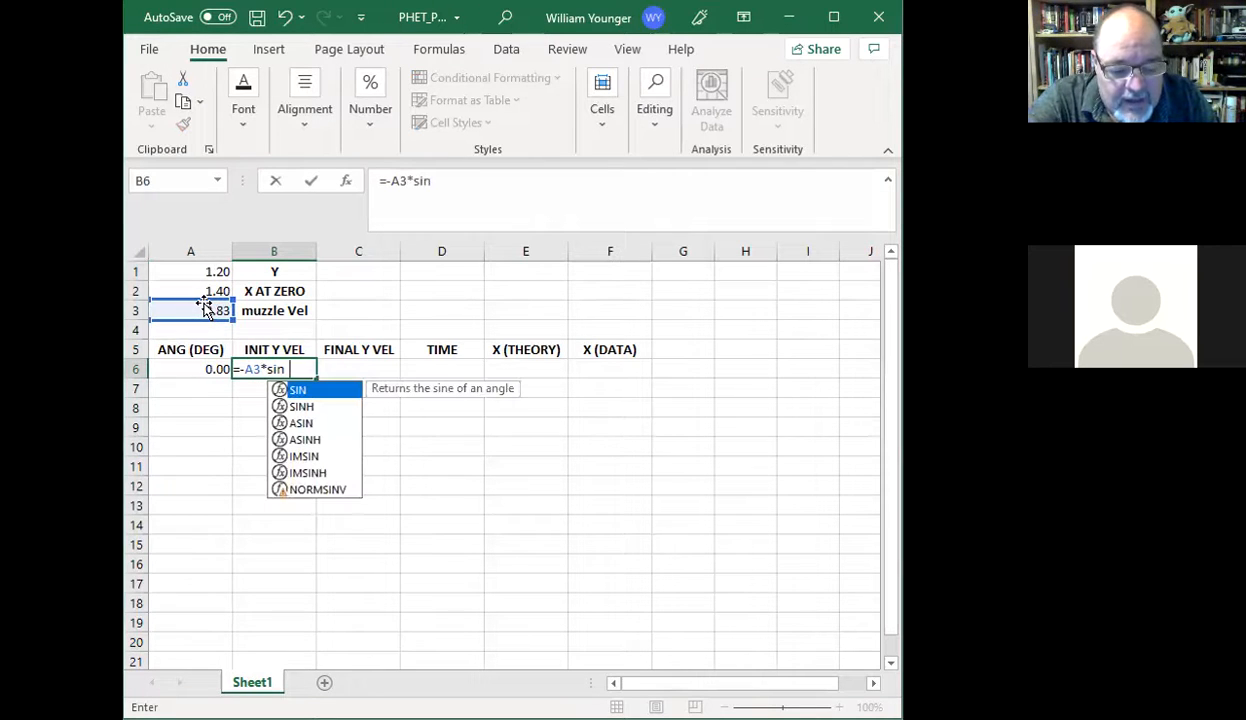
text(()
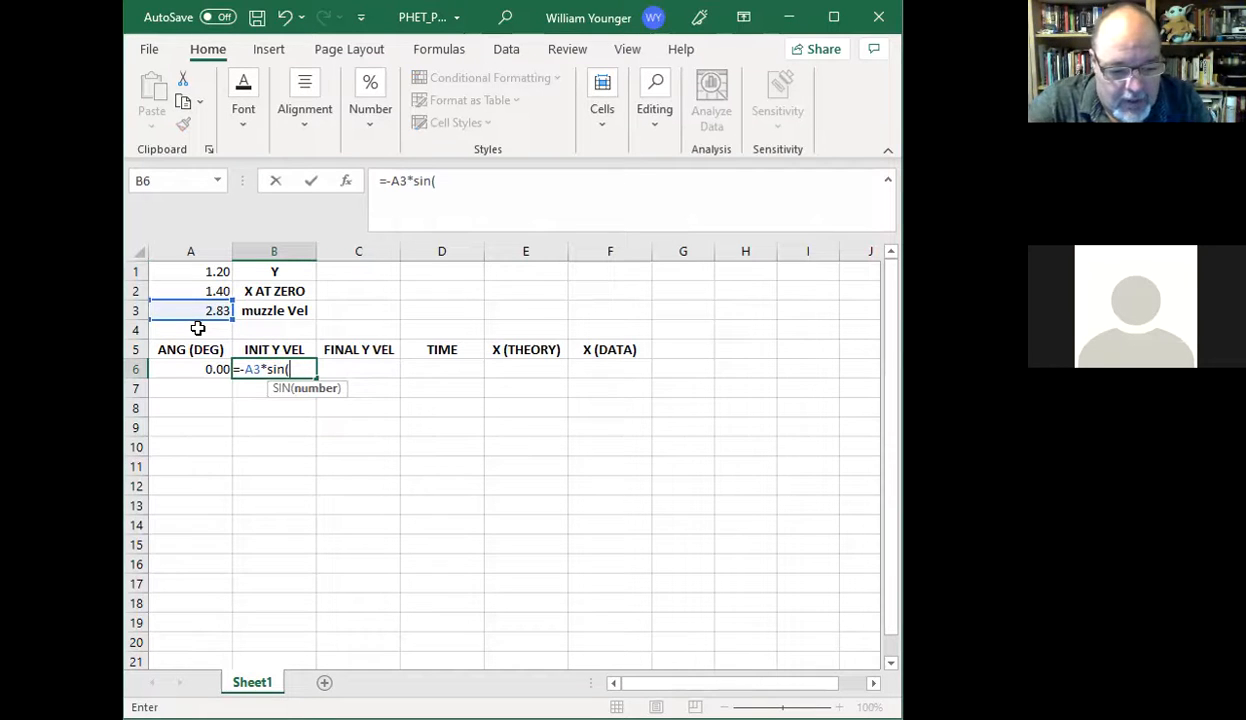
text(3.1)
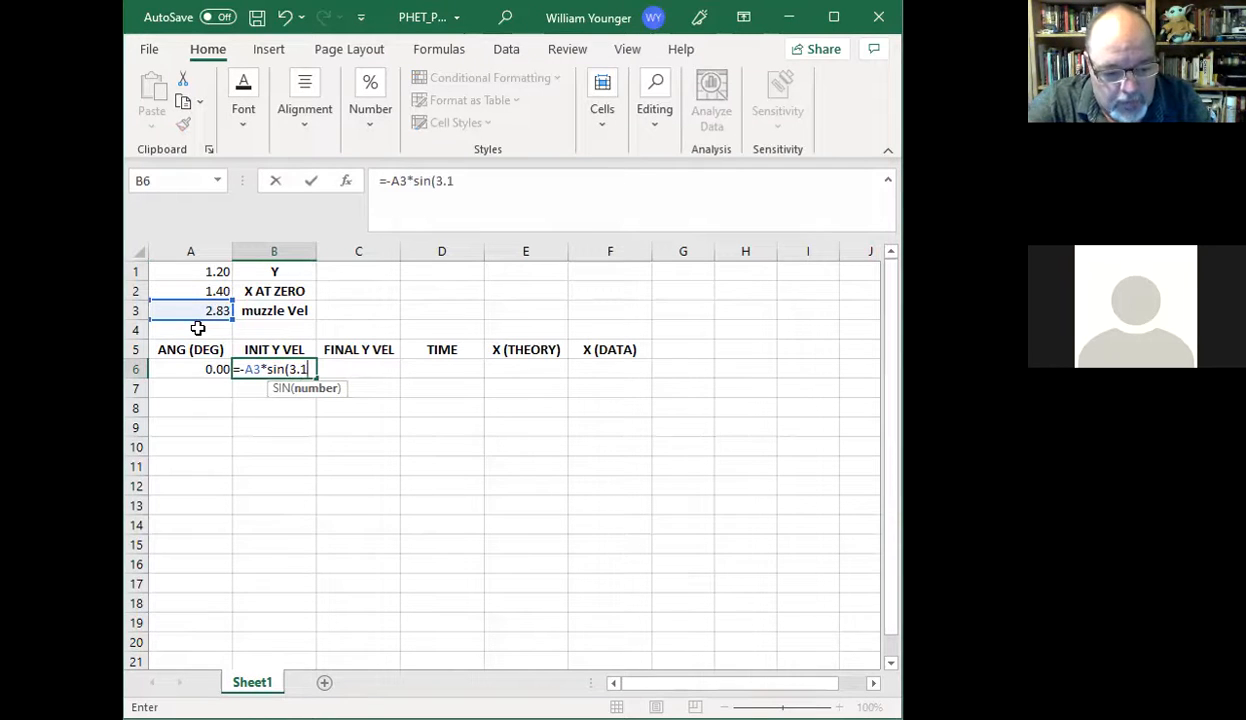
text(41)
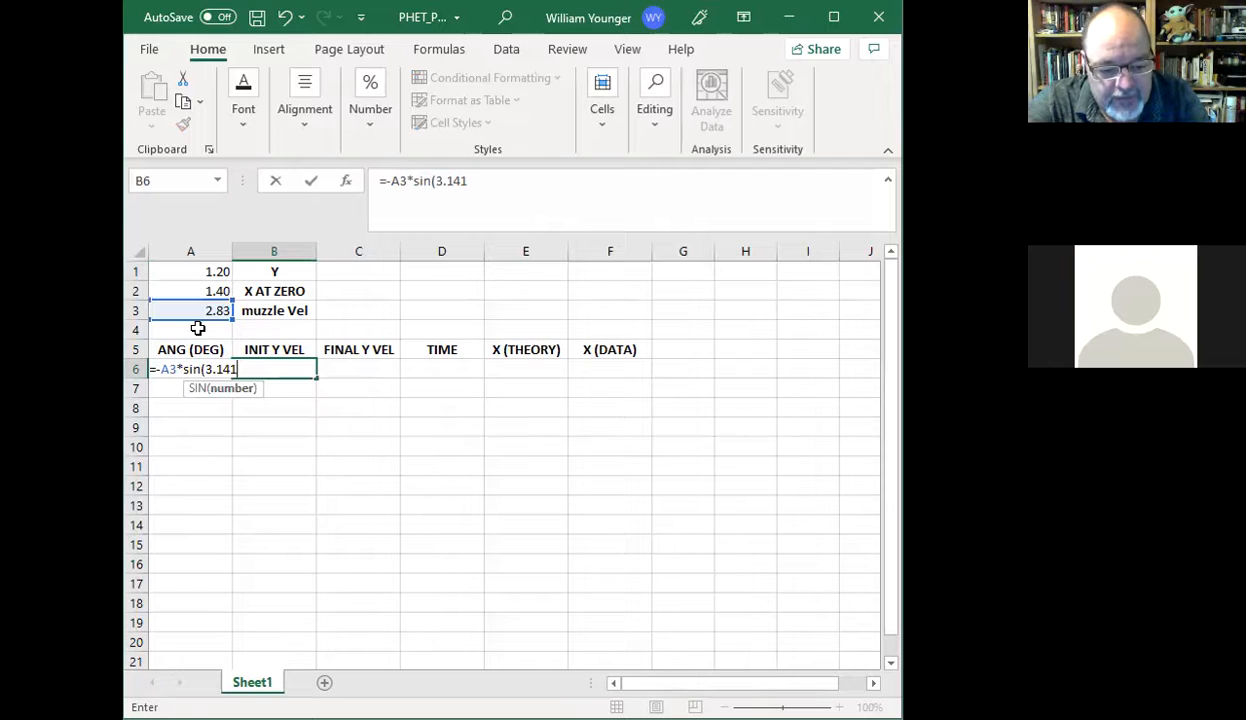
text(59)
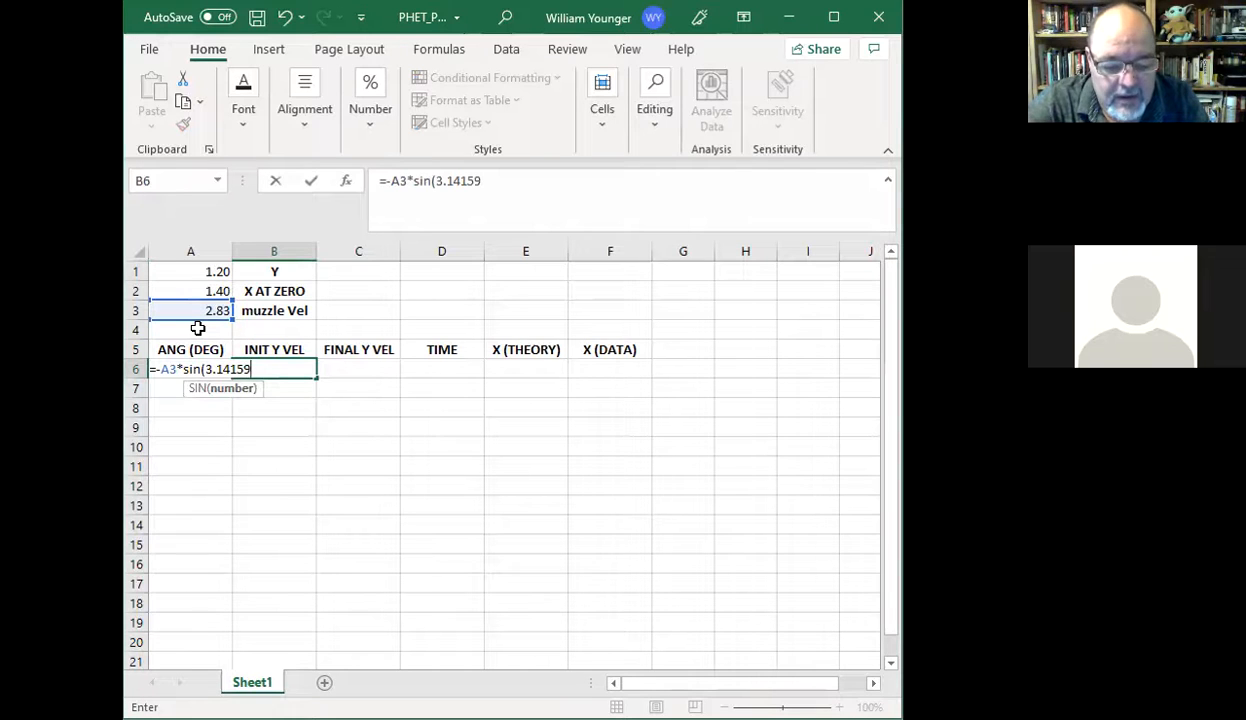
text(/)
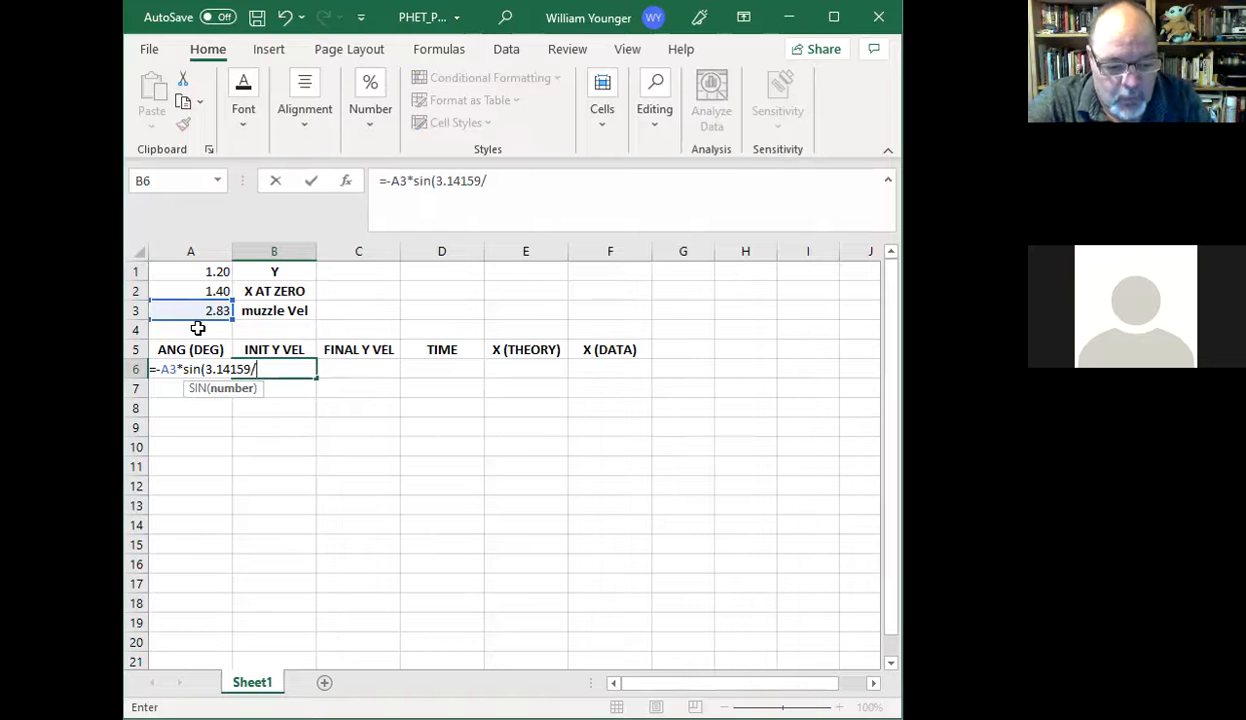
text(180)
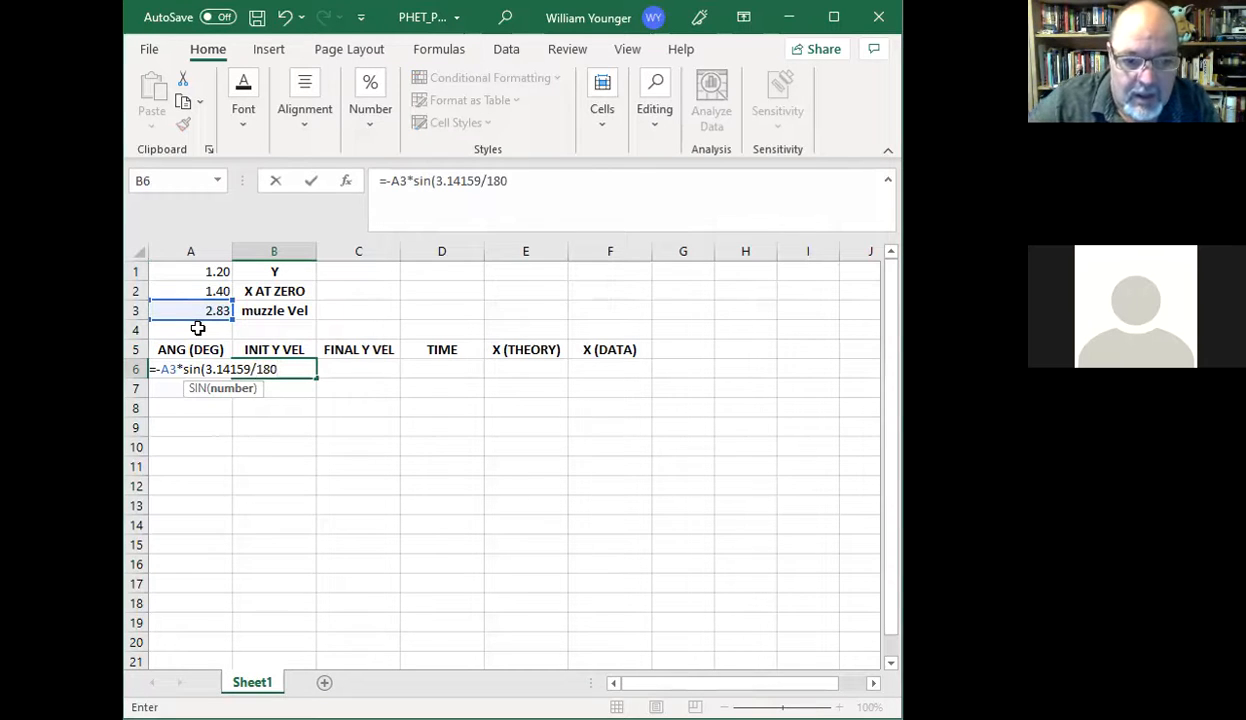
text(*)
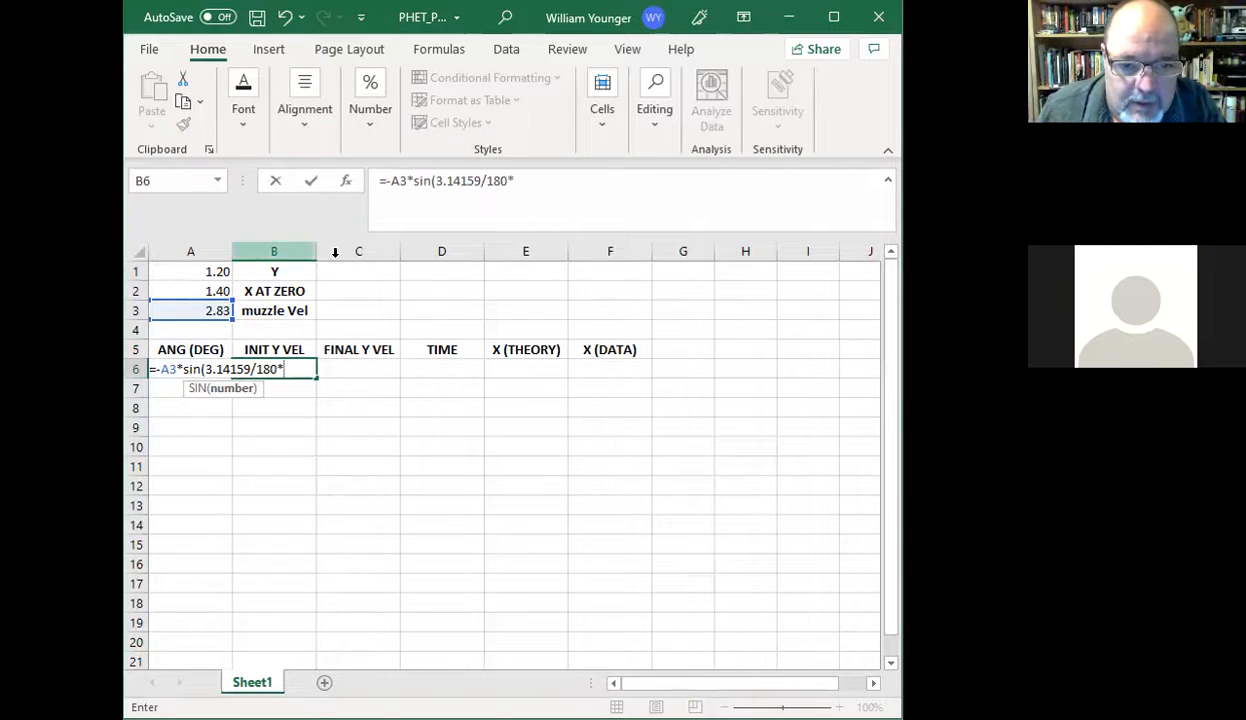
click(365, 278)
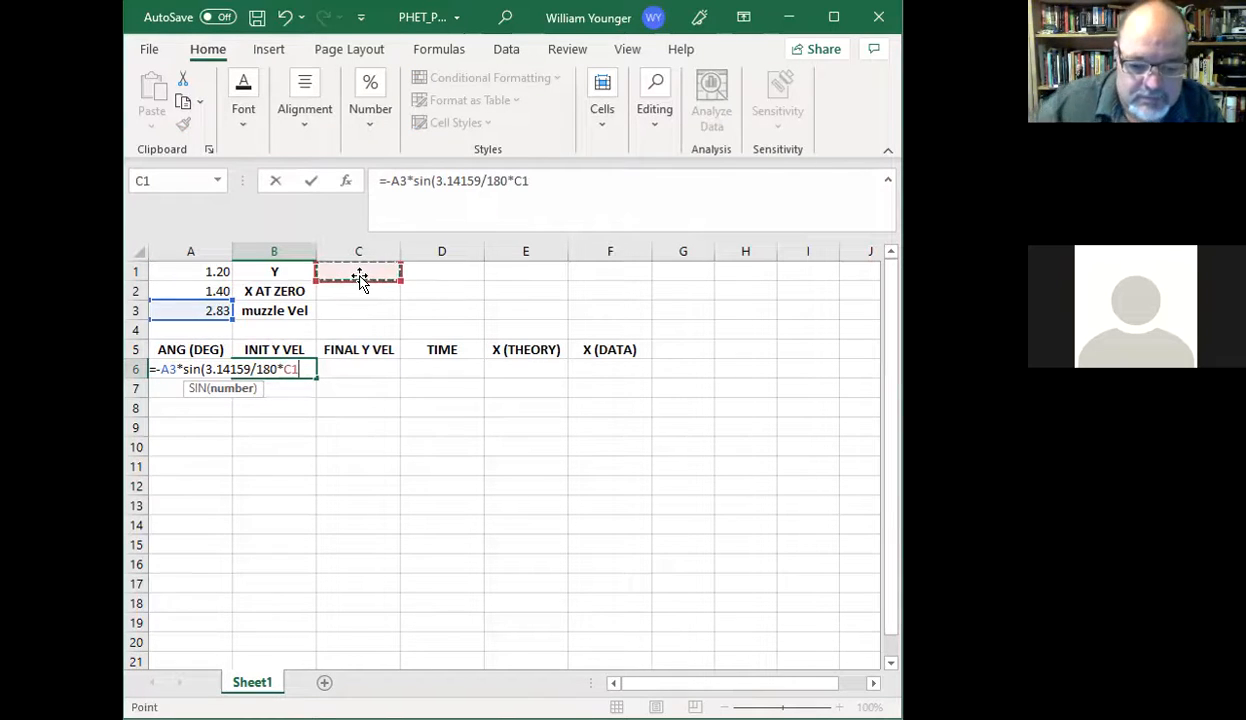
text())
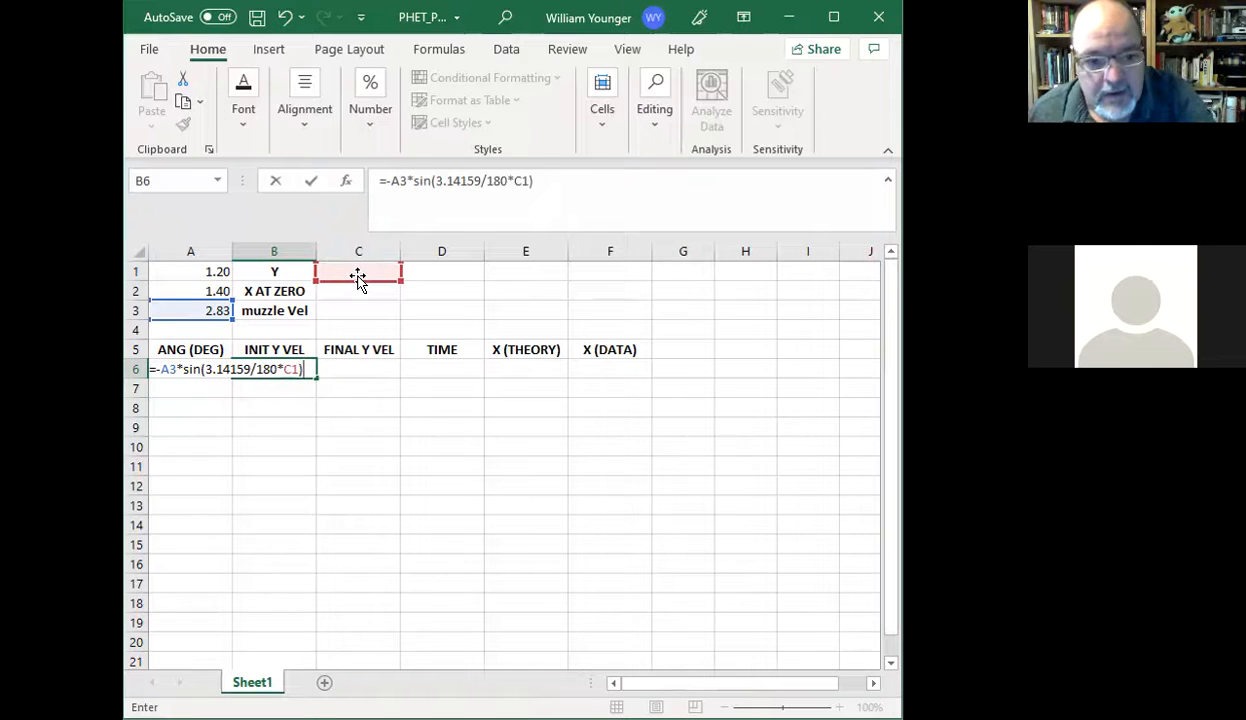
key(Return)
- Enter 0 in cell C1 as the formula's angle input, and check the initial Y velocity formula in B6
click(376, 279)
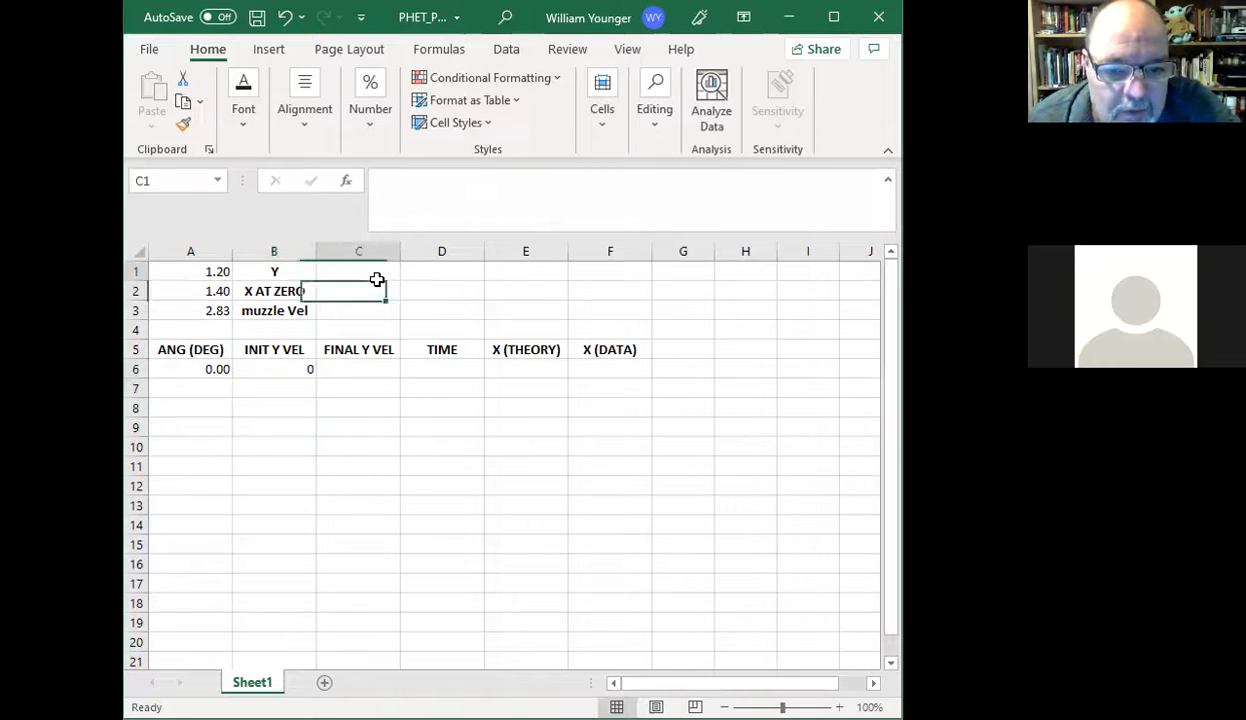
text(0)
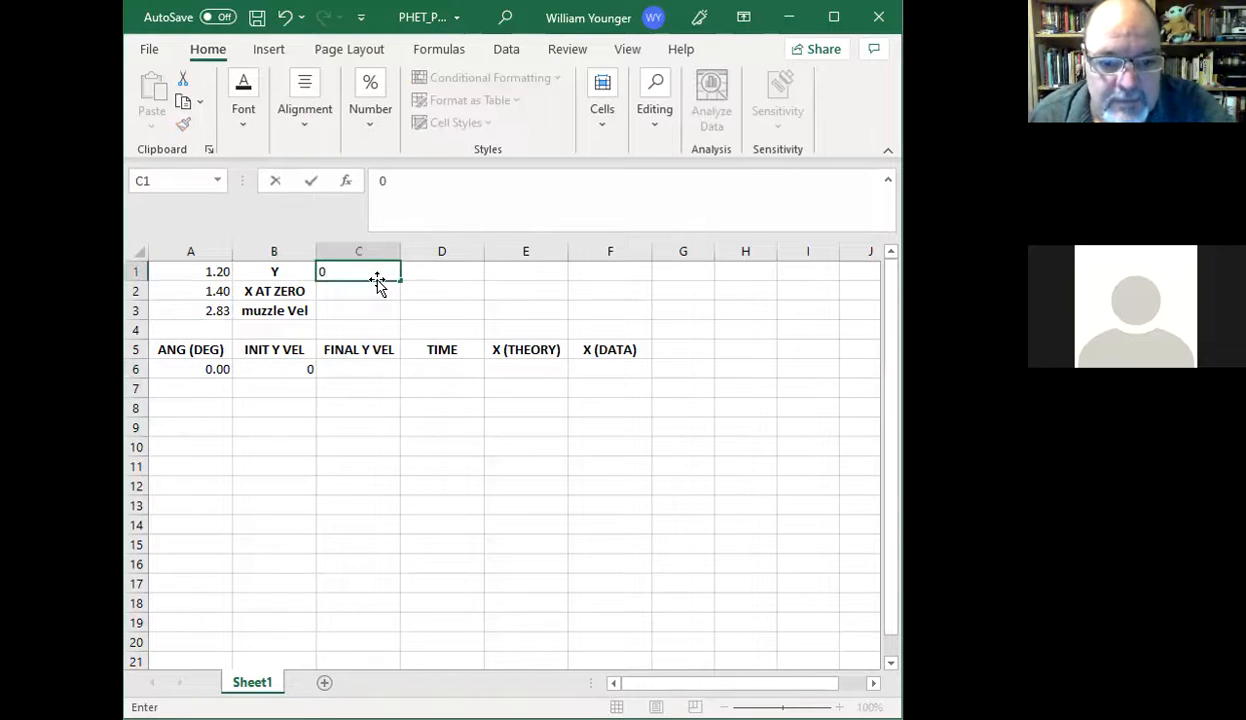
key(Return)
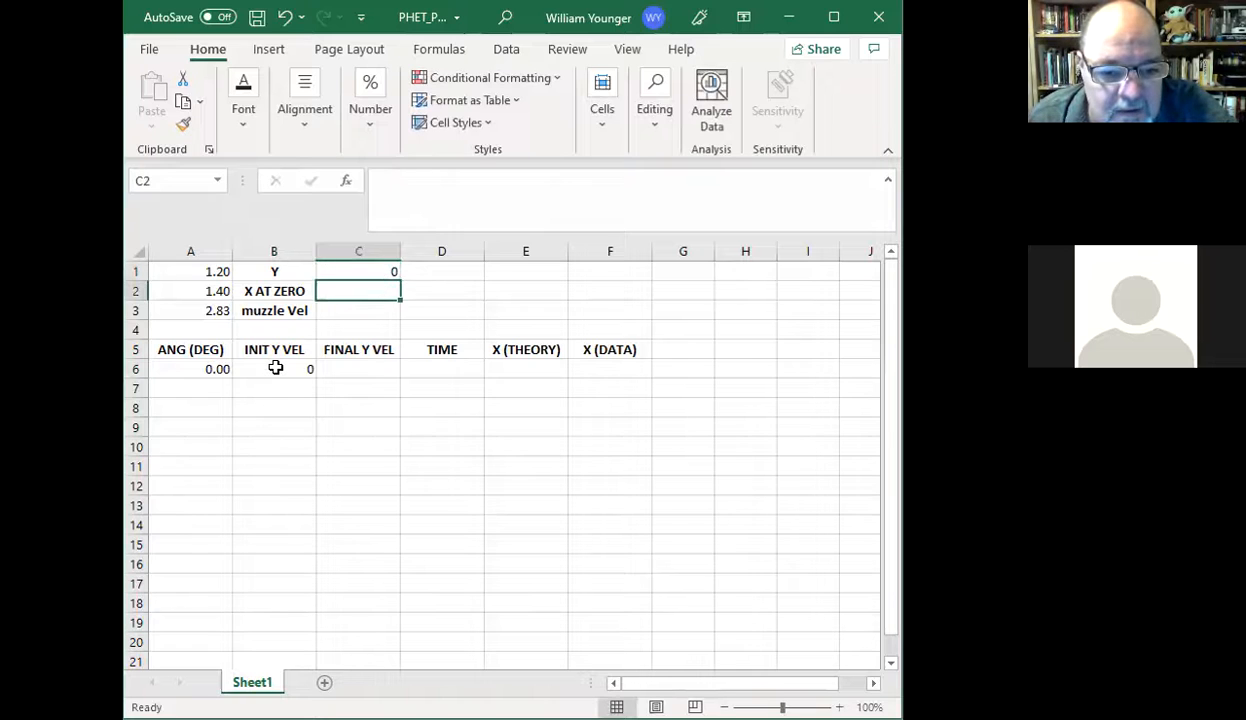
click(275, 369)
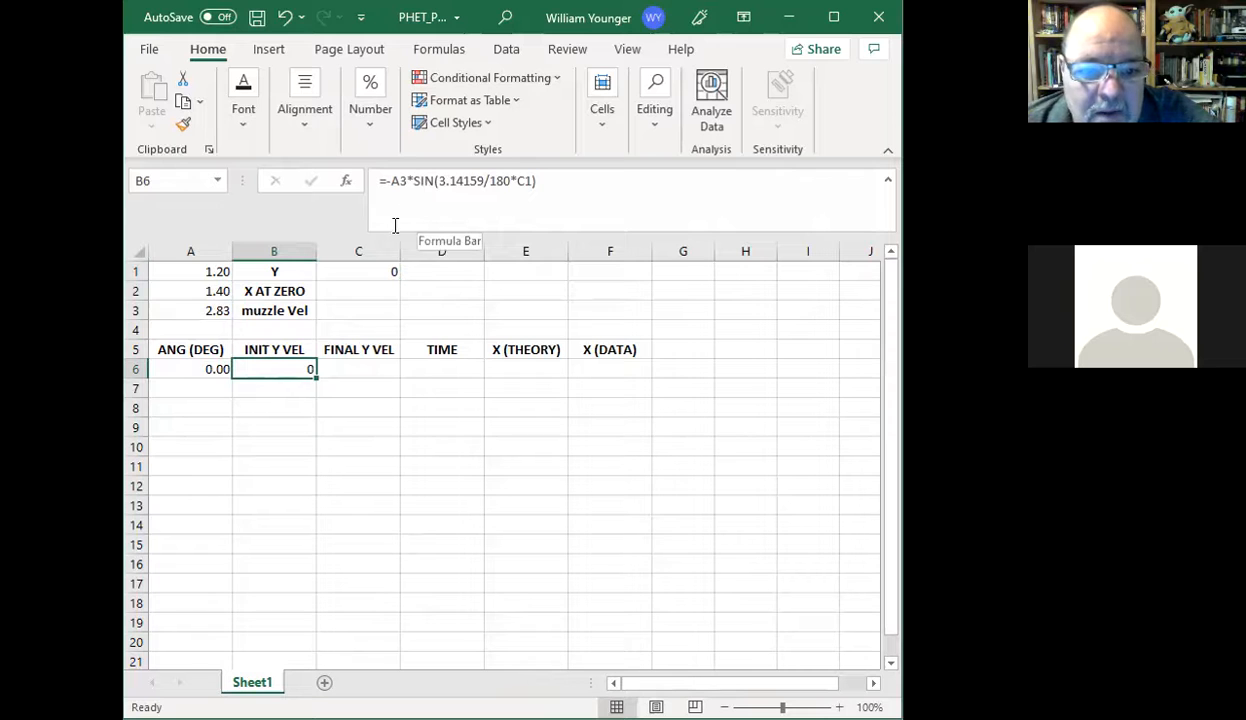
click(179, 251)
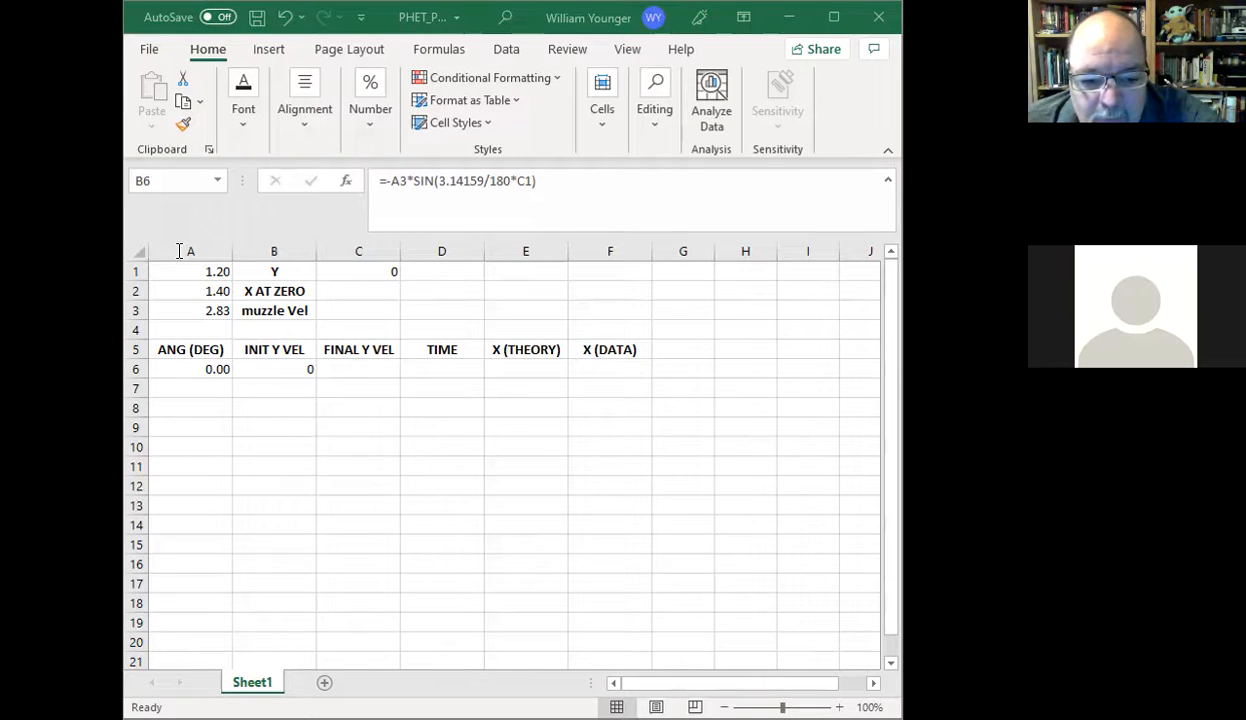
- Enter the final Y velocity formula =B6^+2*9.8*A1 in cell C6
click(369, 370)
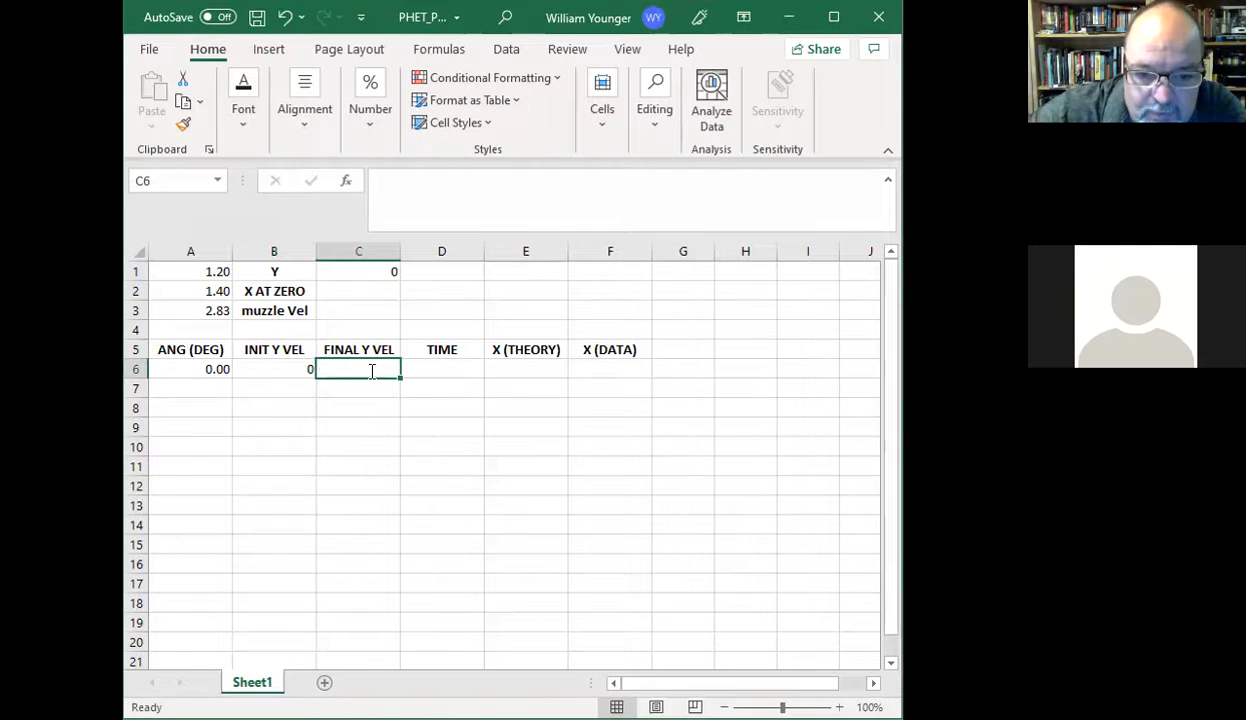
text(=)
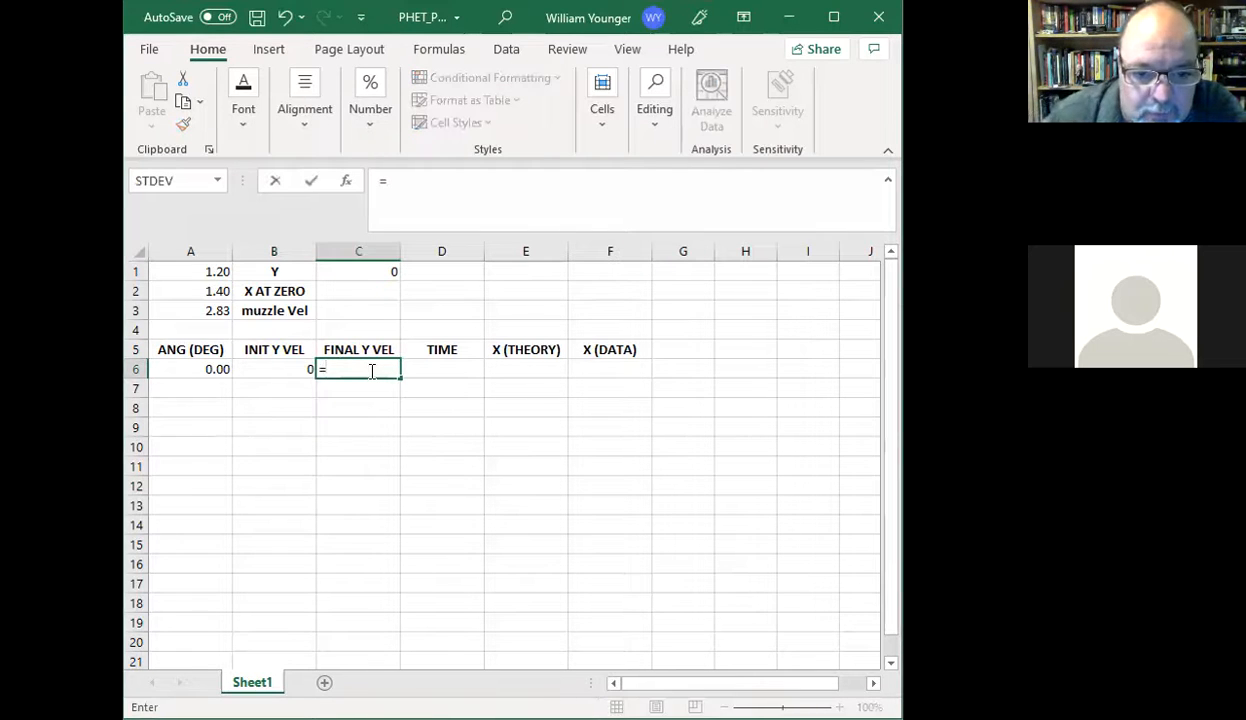
click(293, 367)
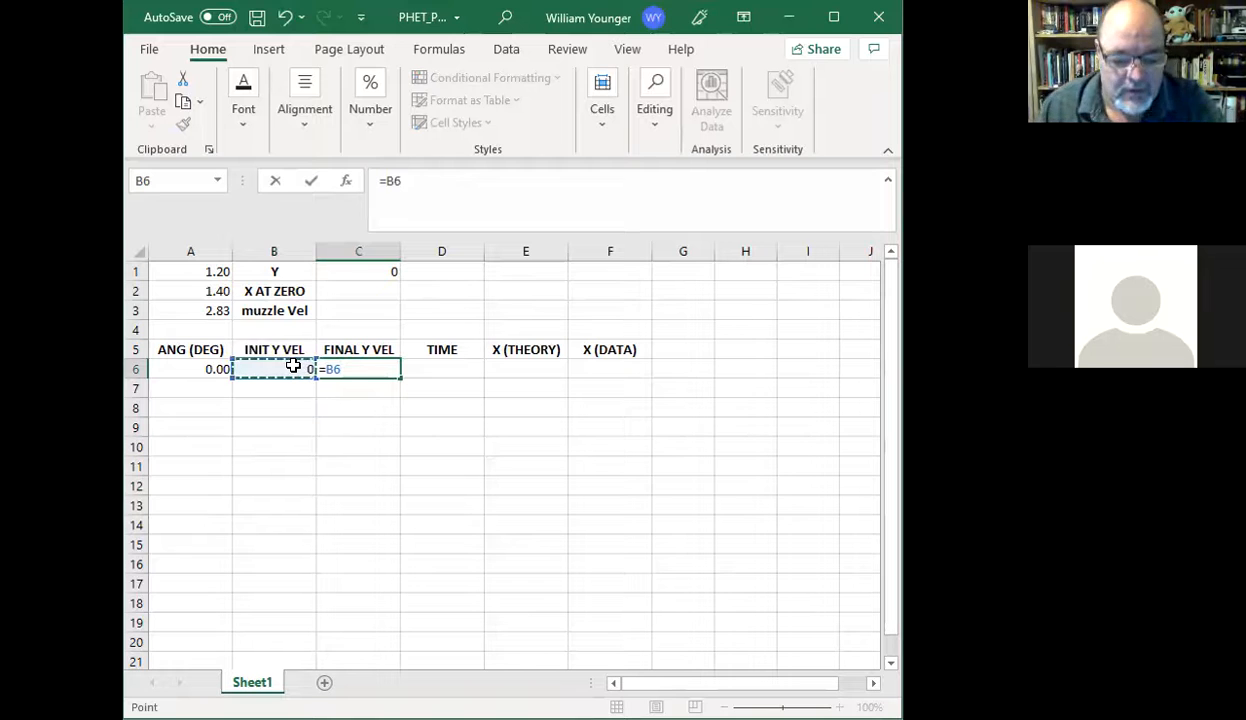
text(^)
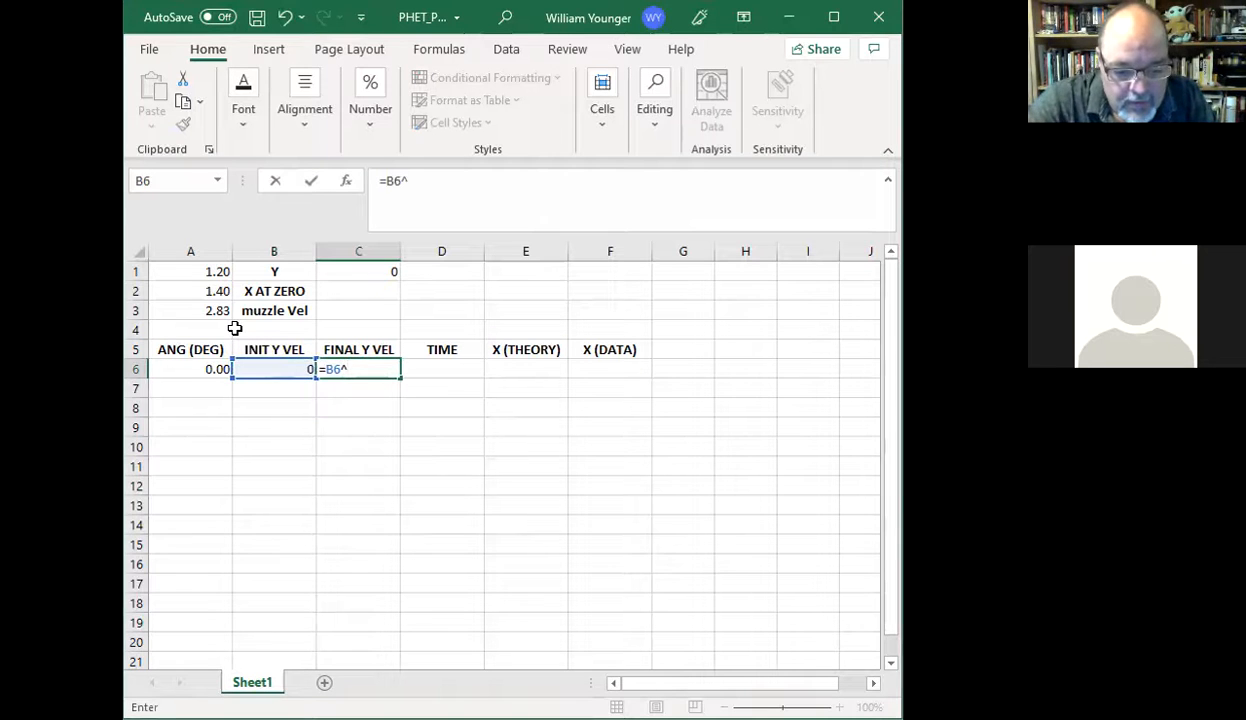
text(+)
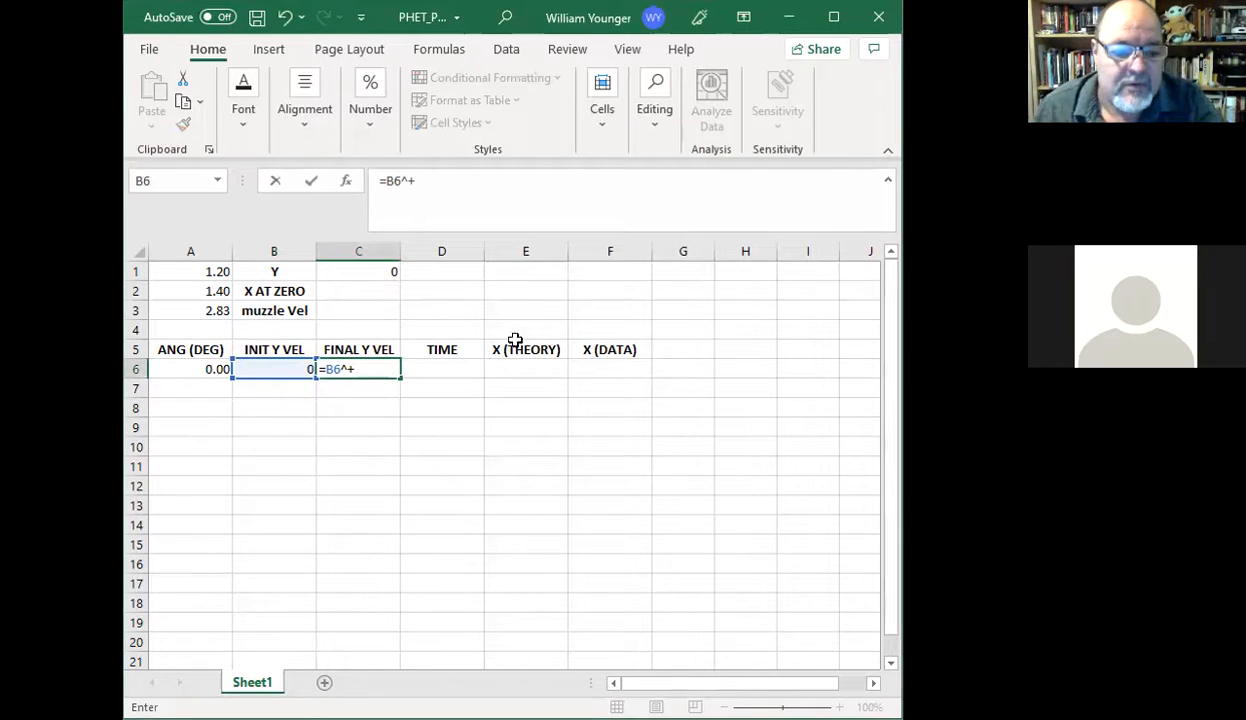
key(Return)
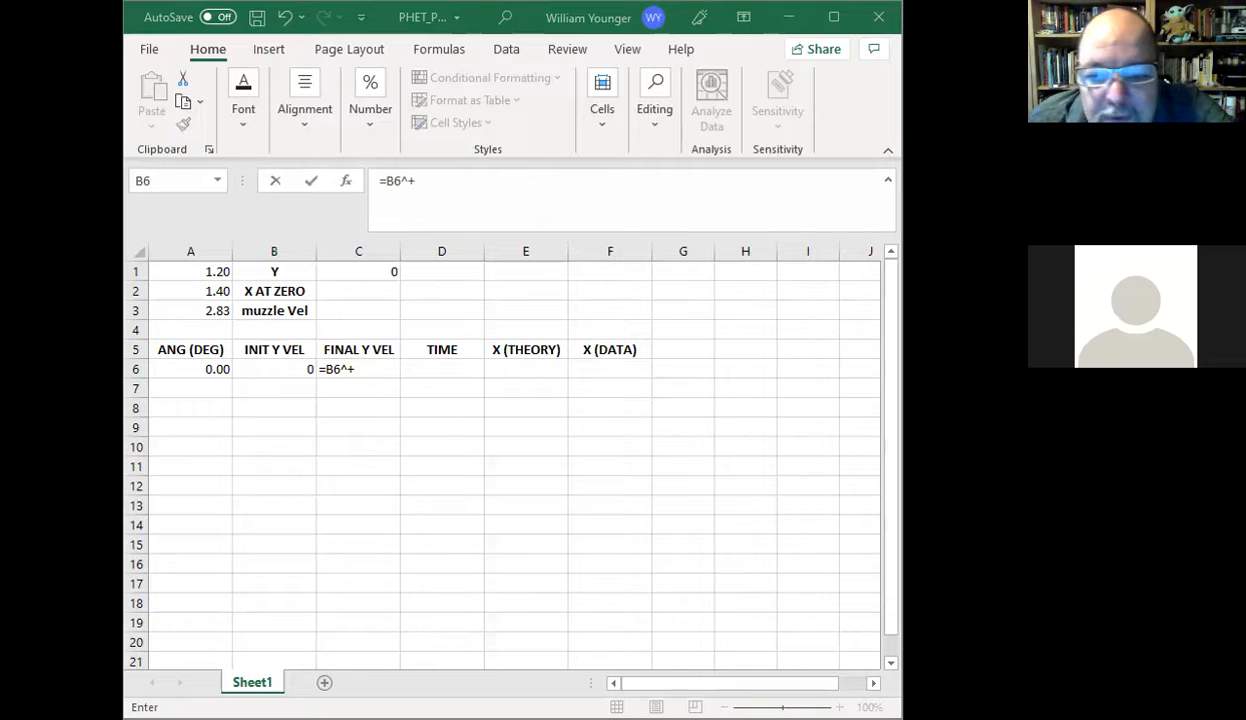
key(Return)
text(2*9.8)
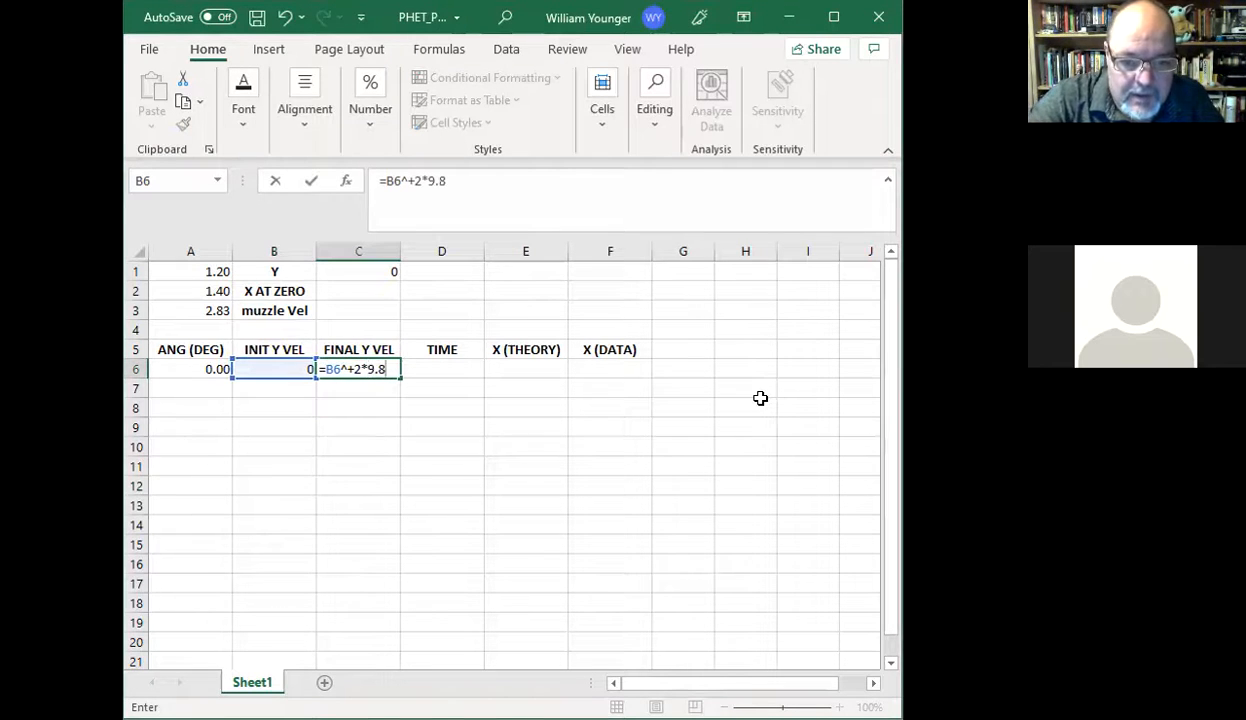
text(*)
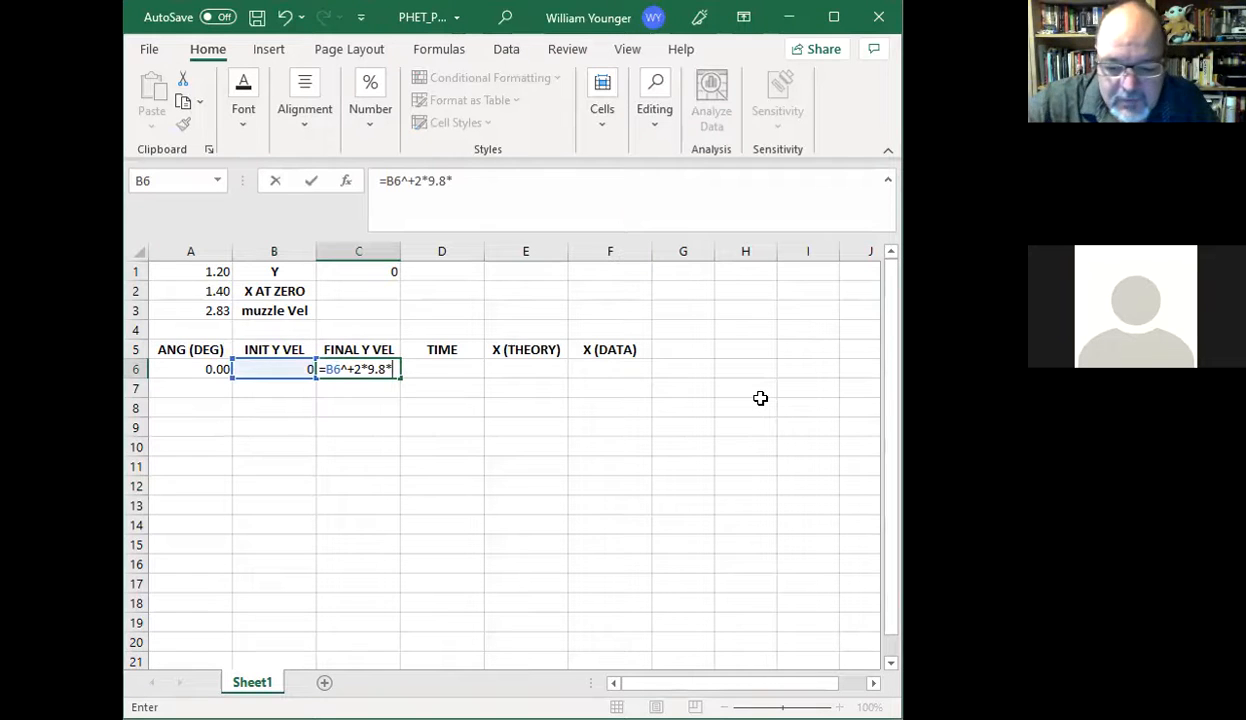
click(193, 273)
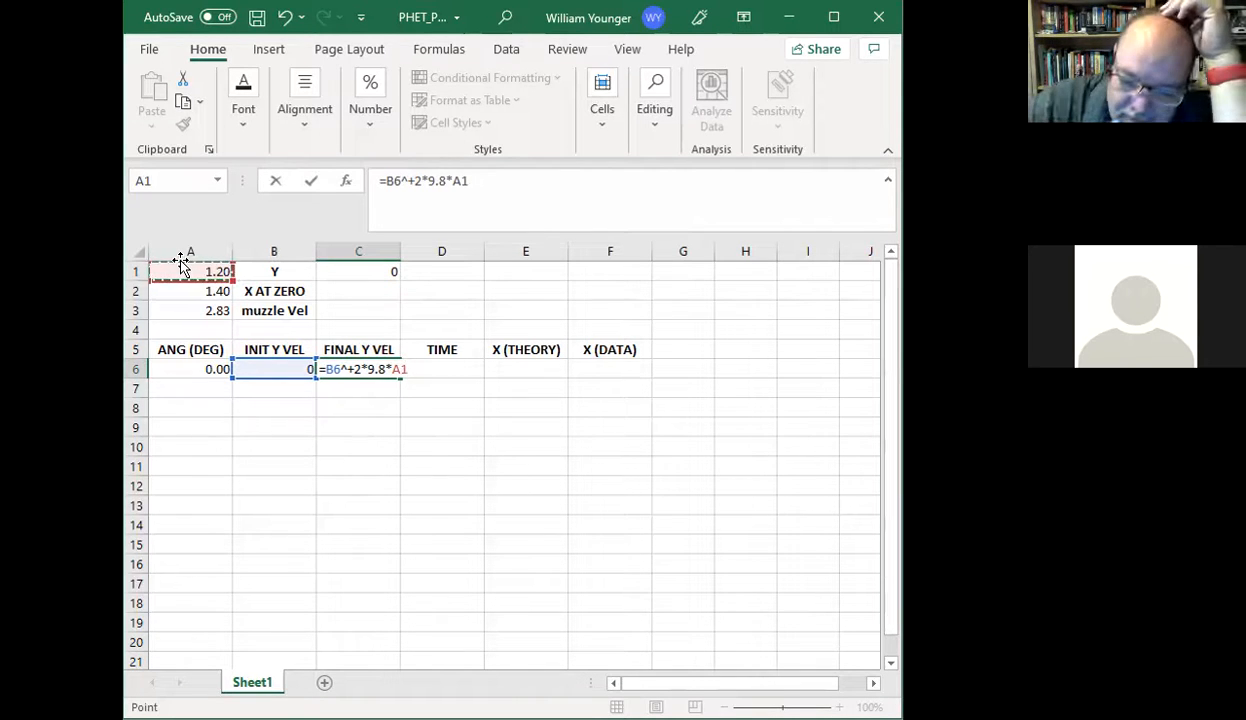
key(Return)
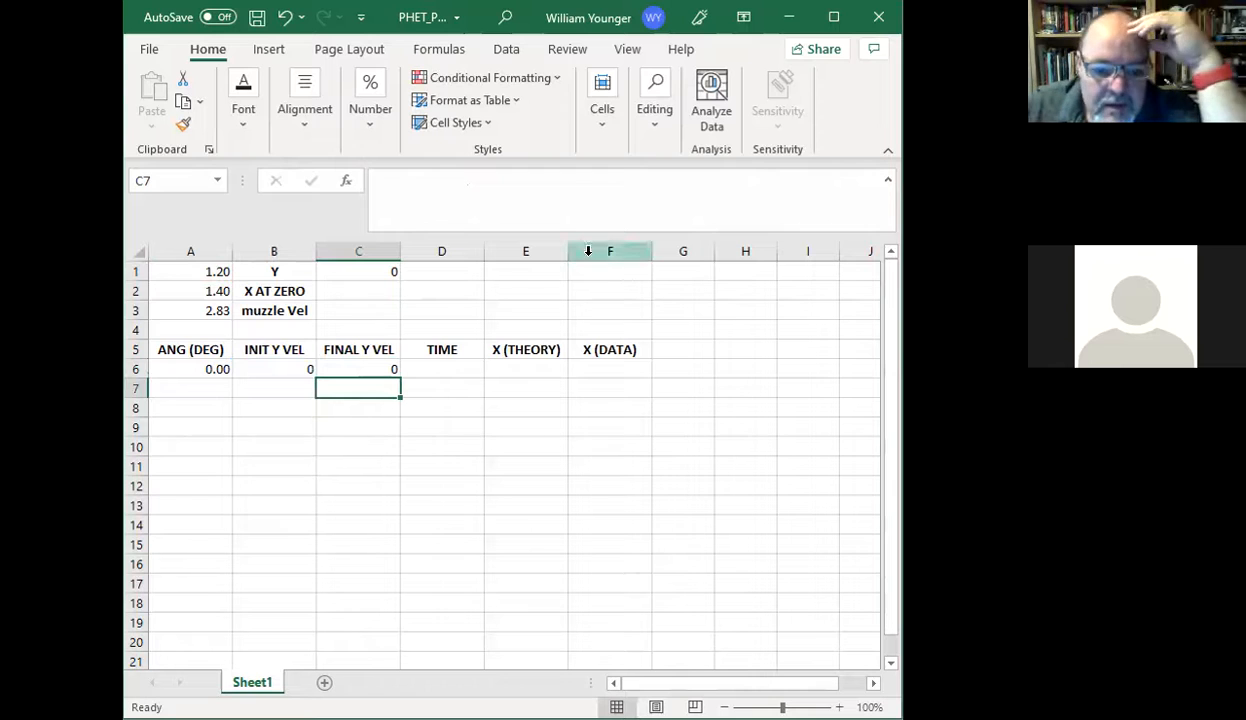
- Correct the final Y velocity formula in cell C6 to =B6^2+2*9.8*A1, after checking the formulas in B6 and C6
key(alt+Tab)
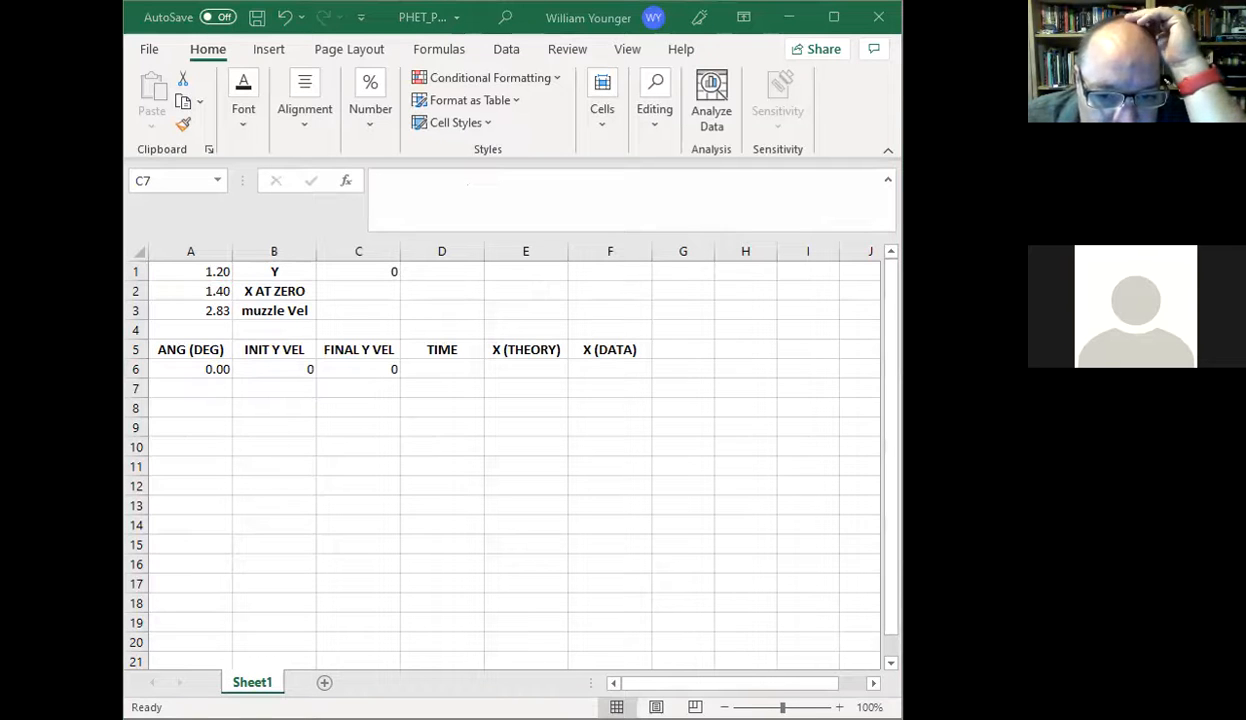
click(775, 431)
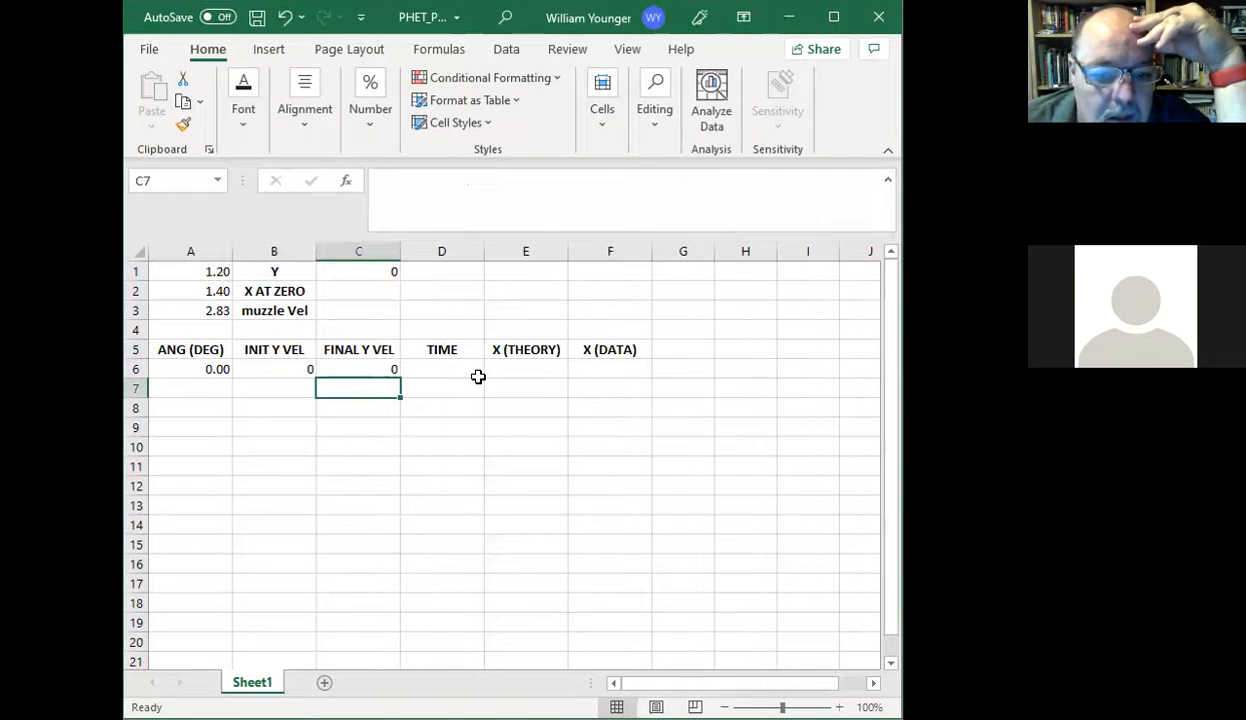
click(353, 366)
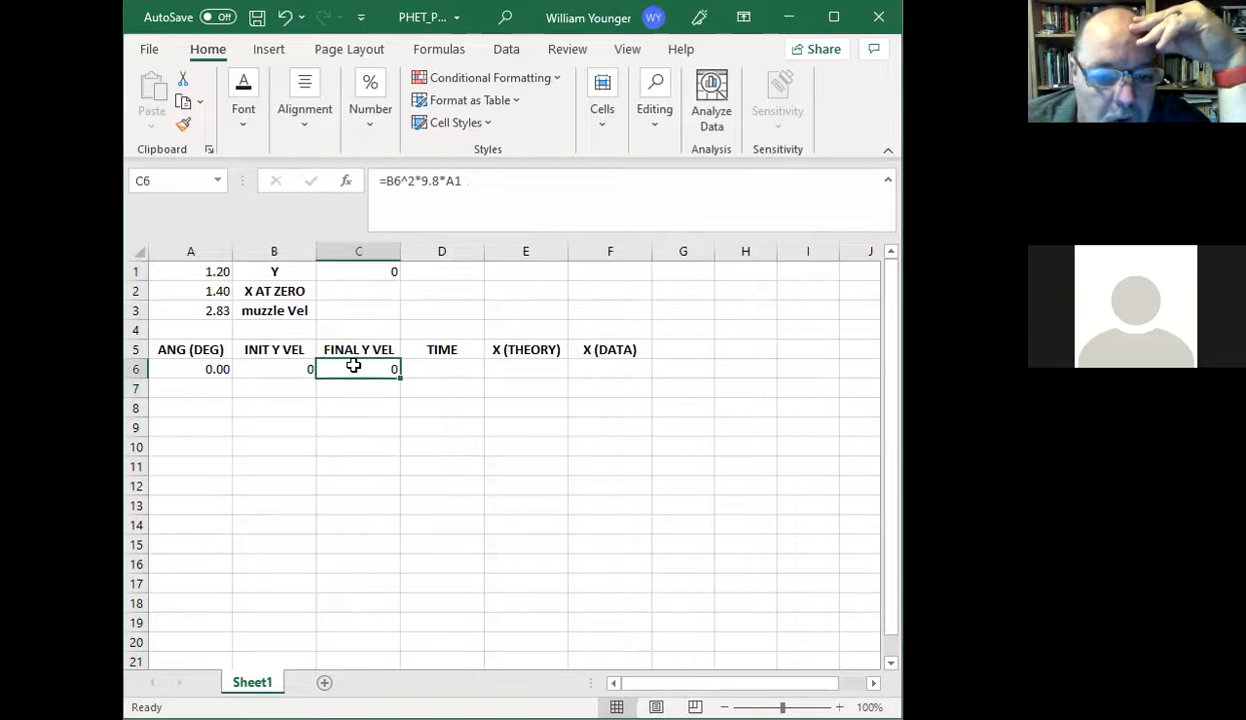
click(295, 364)
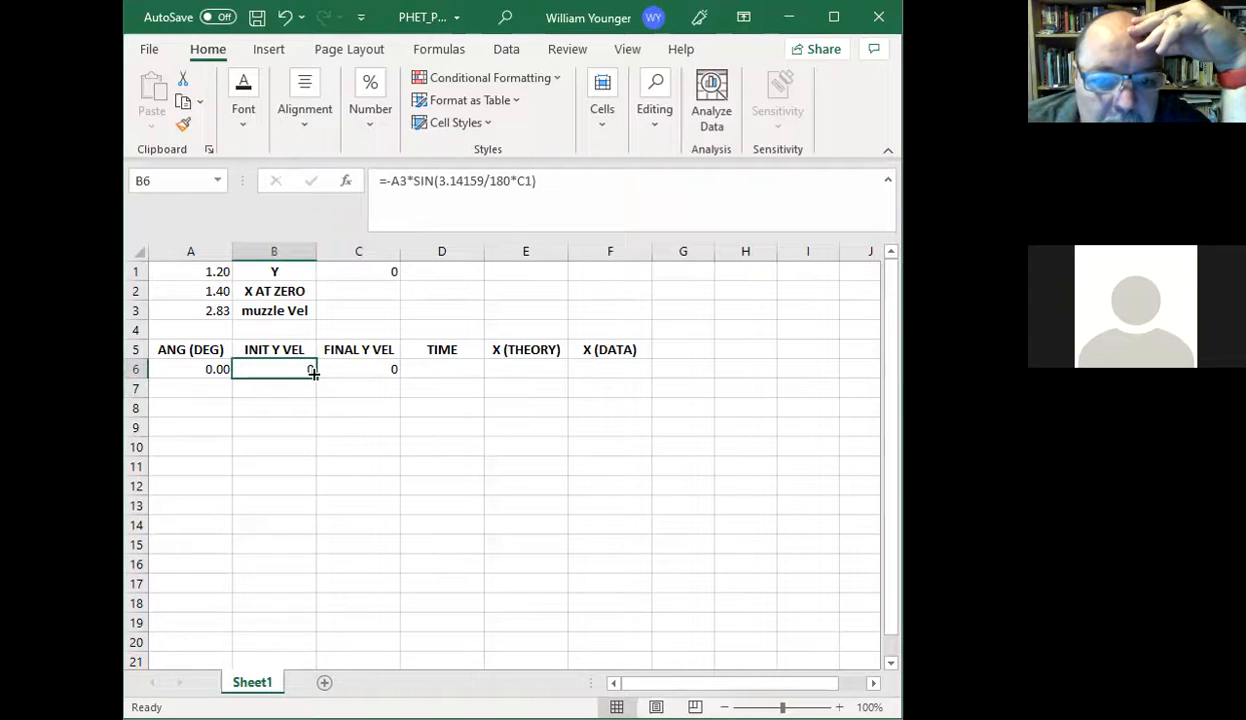
click(343, 369)
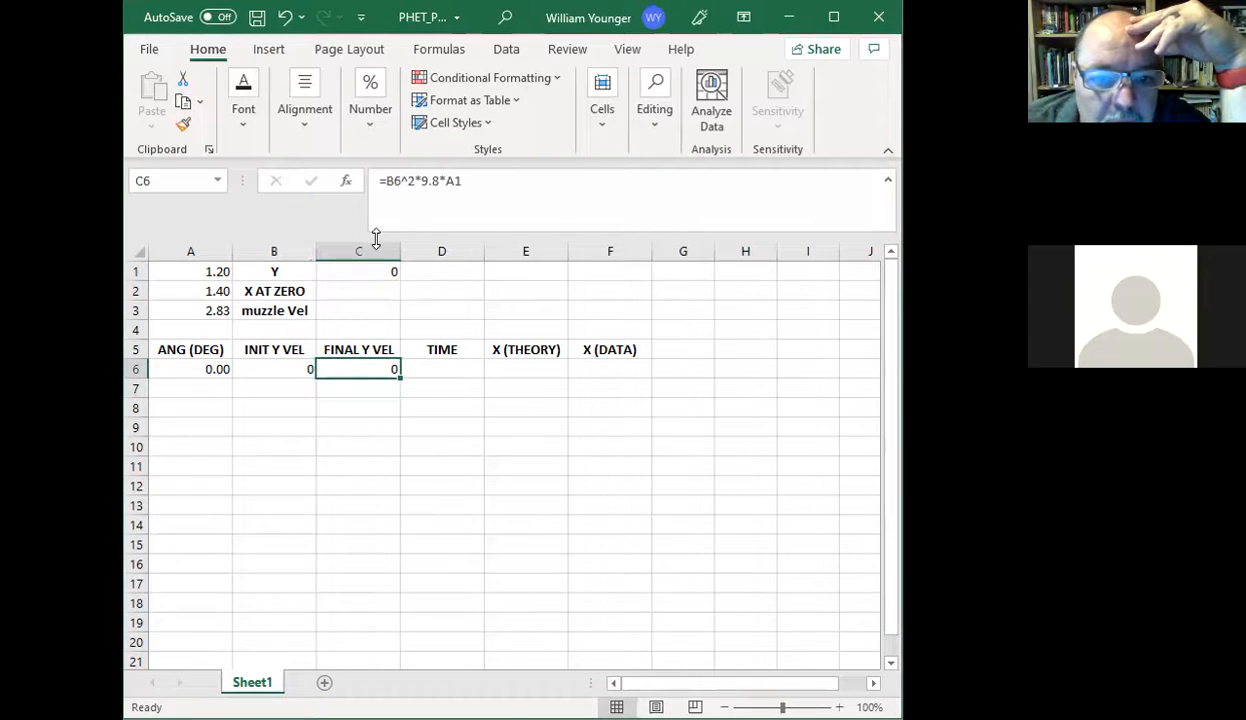
click(411, 180)
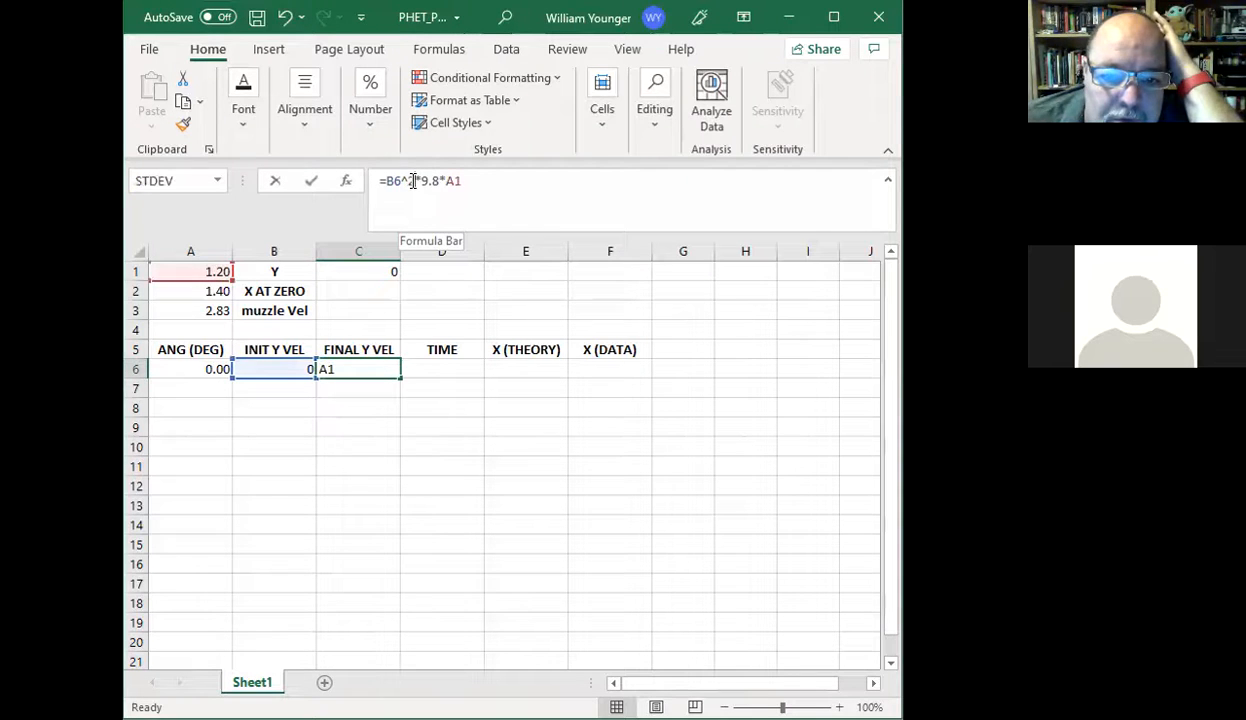
key(Delete)
text(+)
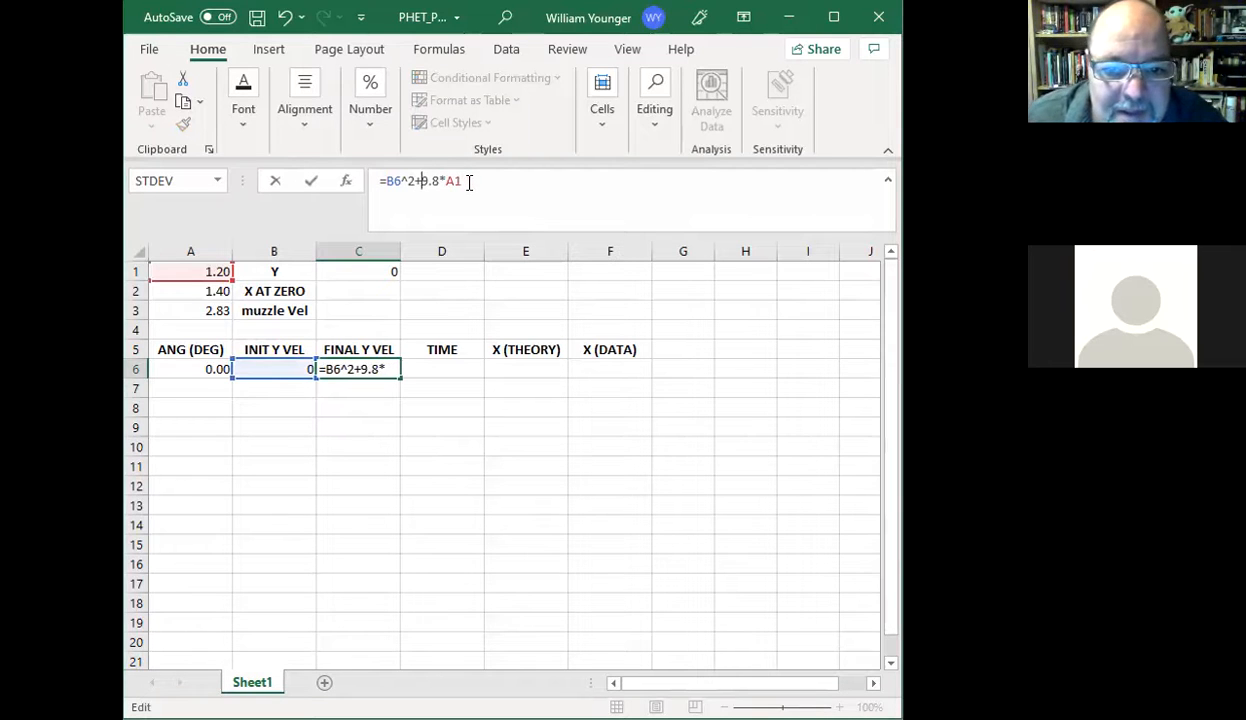
text(2)
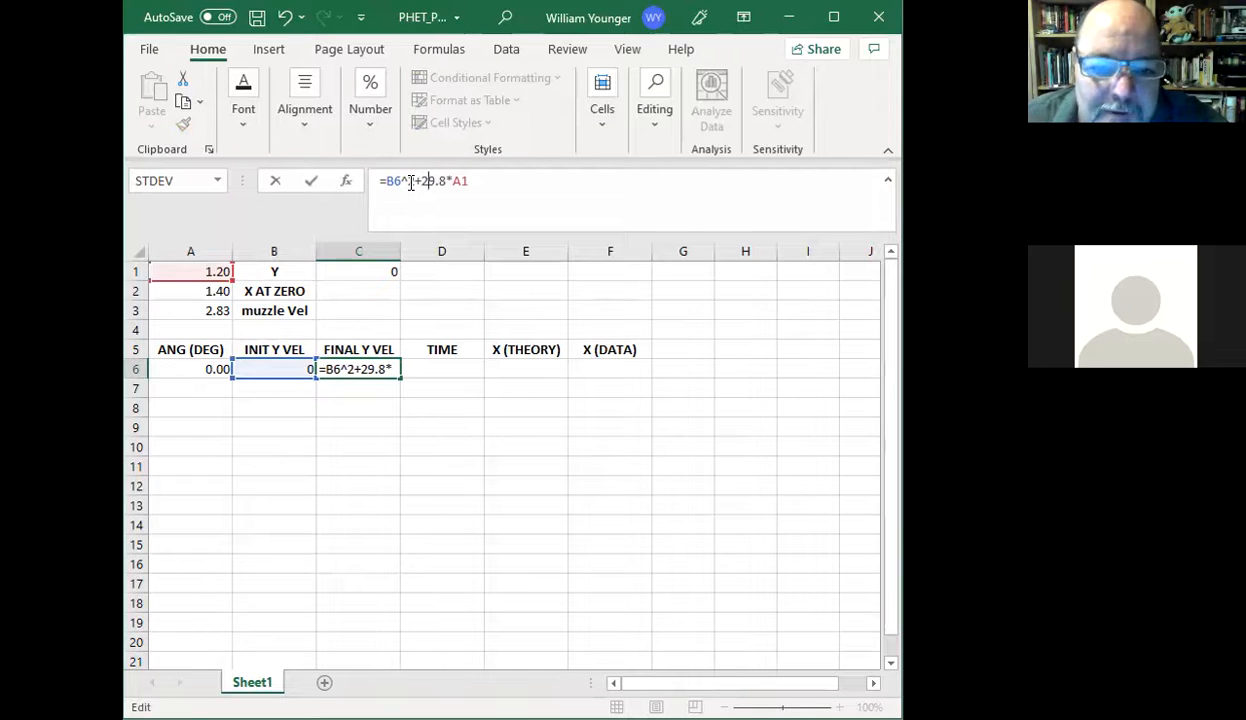
text(*)
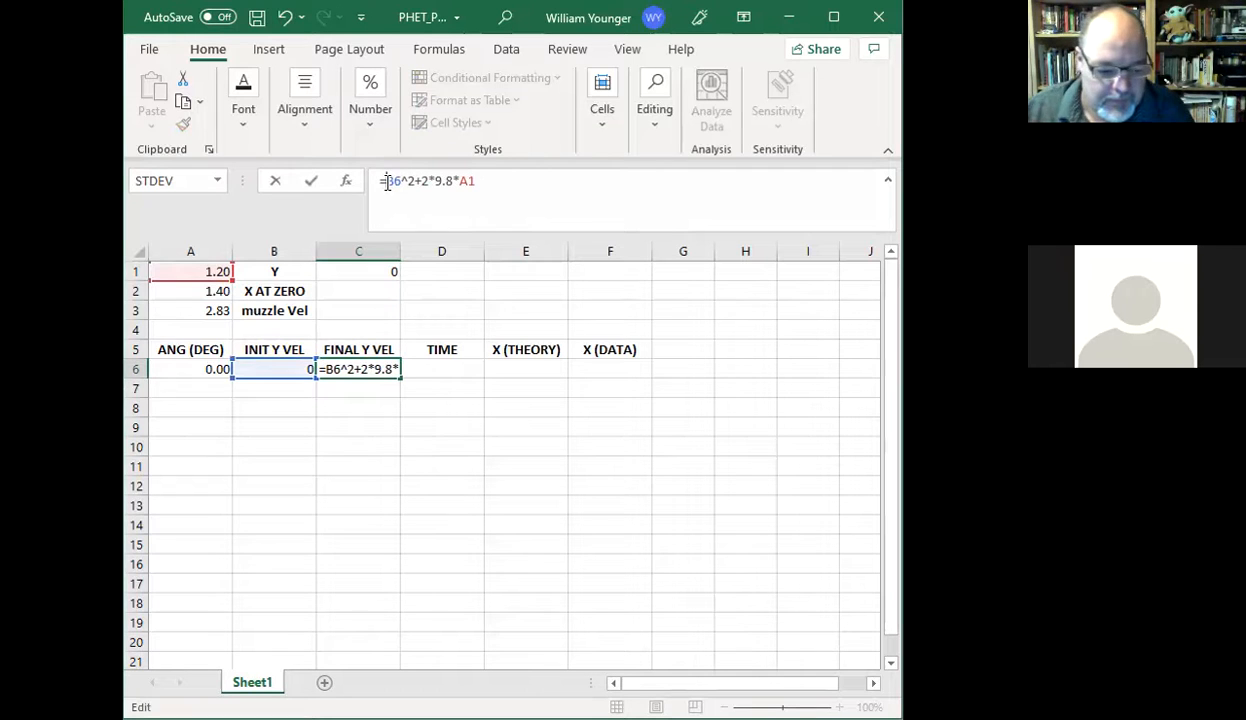
- Wrap the final Y velocity formula in C6 in a square root, giving =SQRT(B6^2+2*9.8*A1)
click(386, 182)
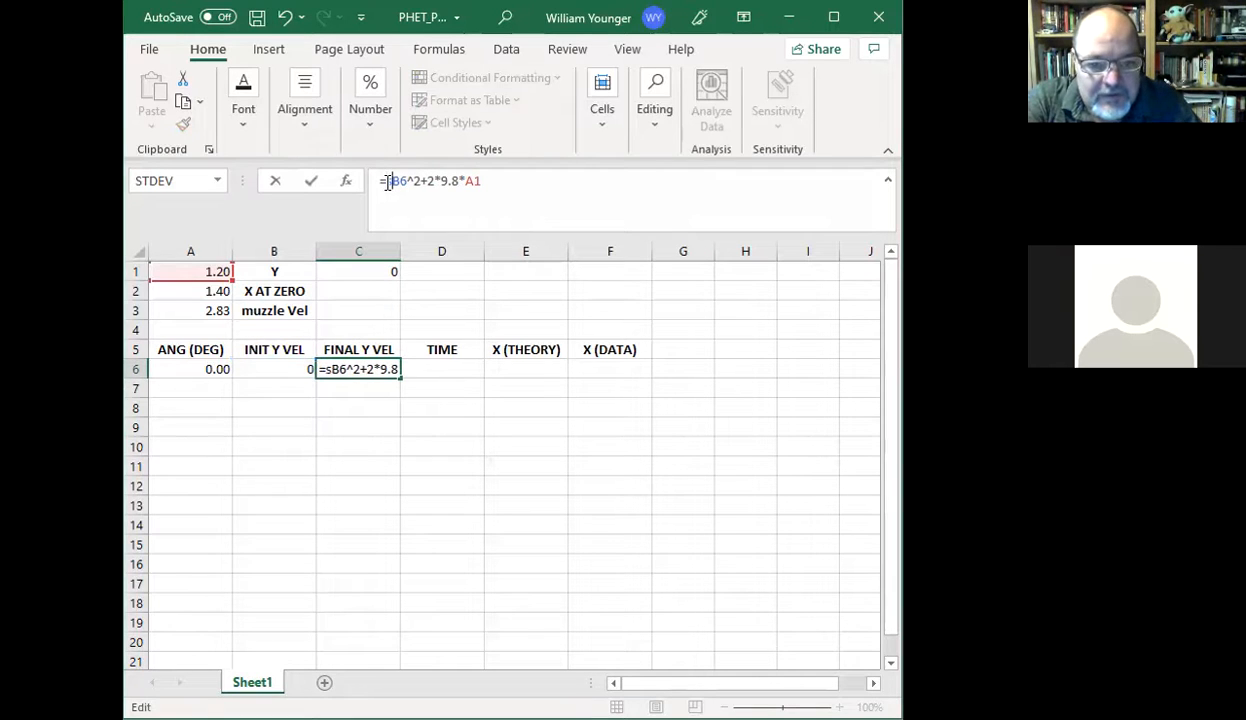
text(sqrt()
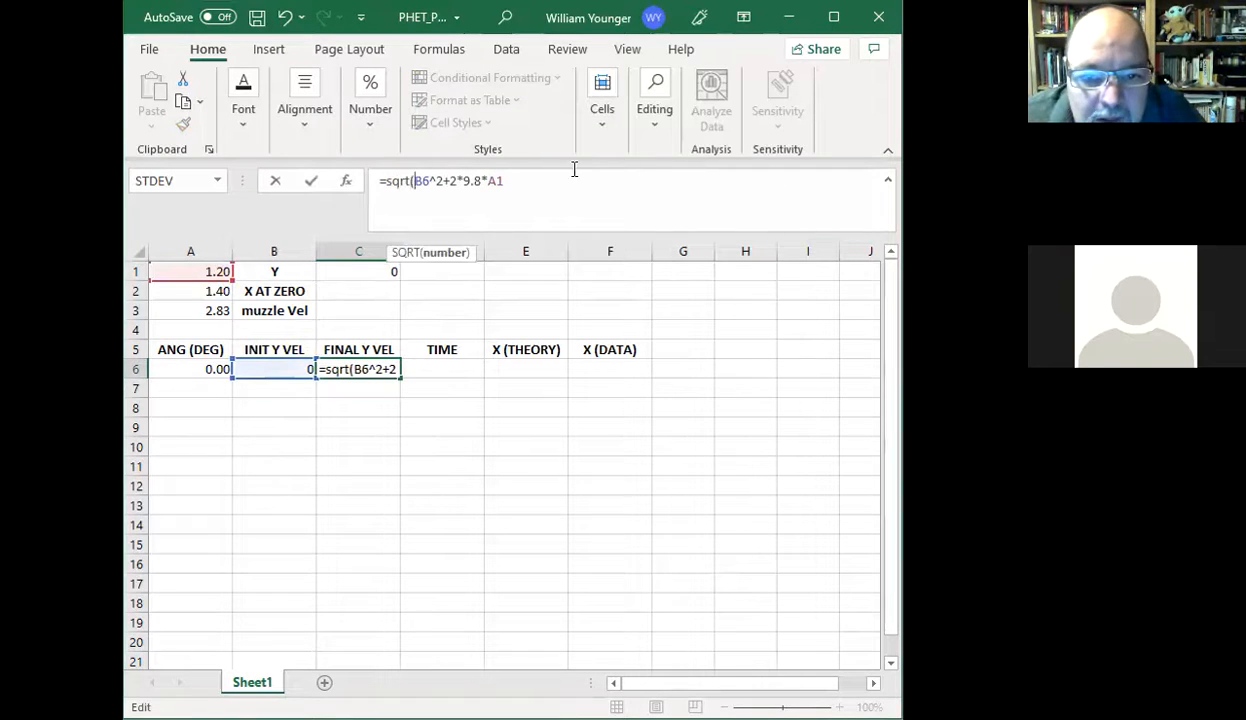
click(520, 187)
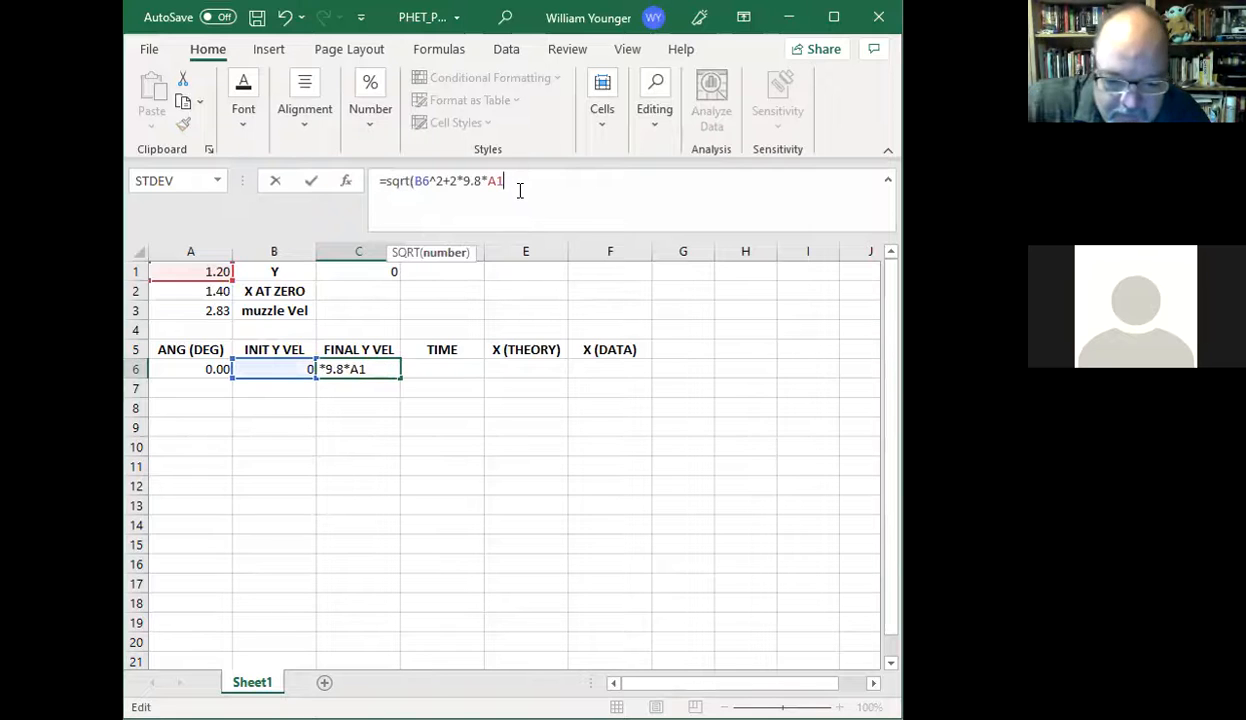
text())
key(Return)
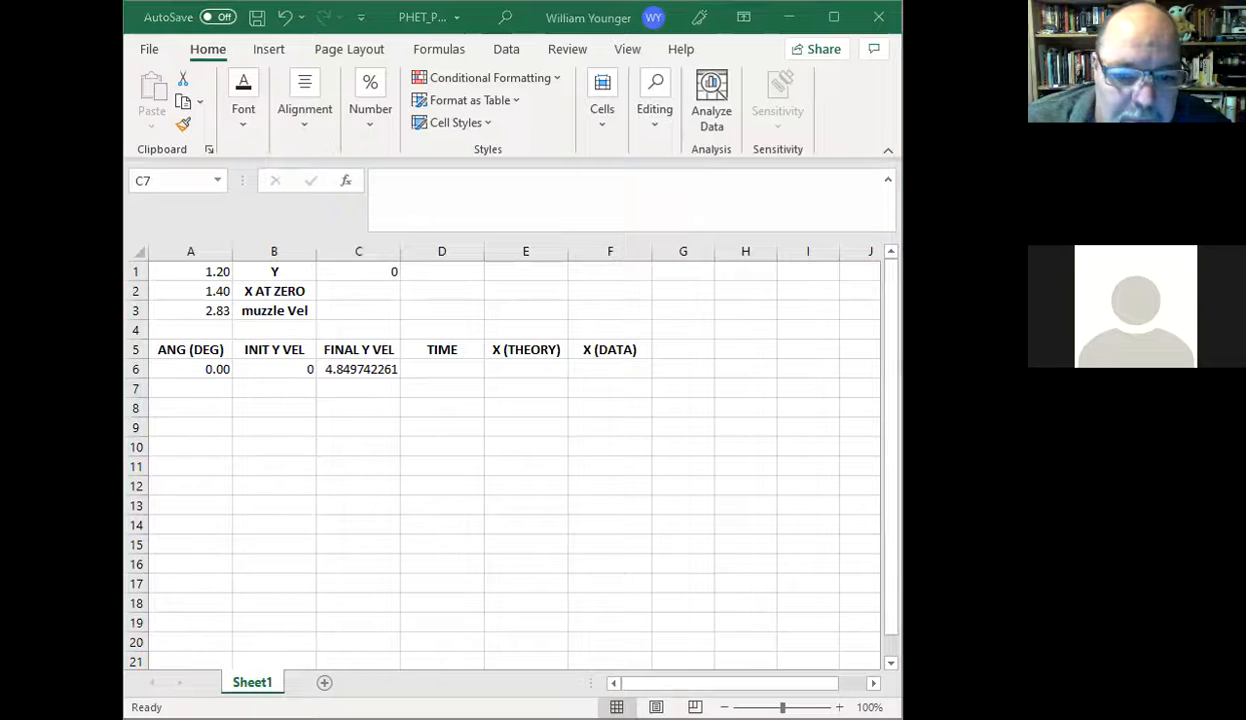
- Start the TIME formula in cell D6 as final Y velocity minus initial Y velocity, =C6-B6
click(350, 389)
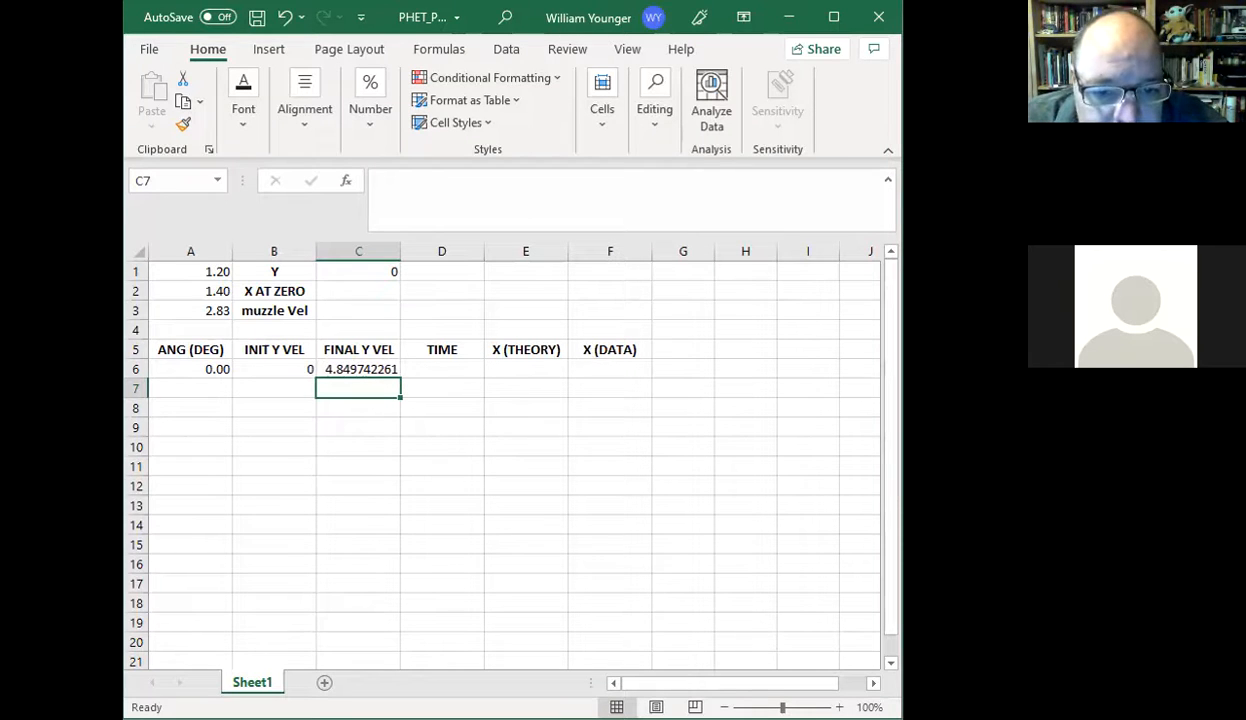
key(alt+Tab)
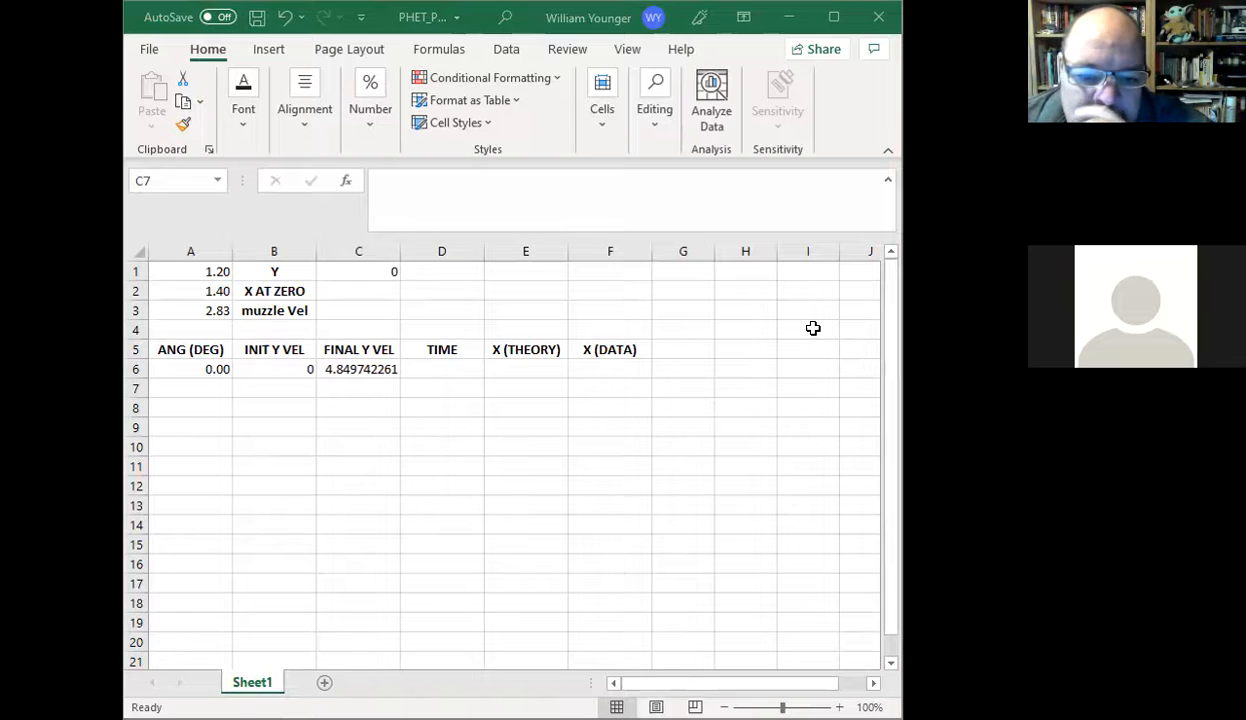
click(462, 369)
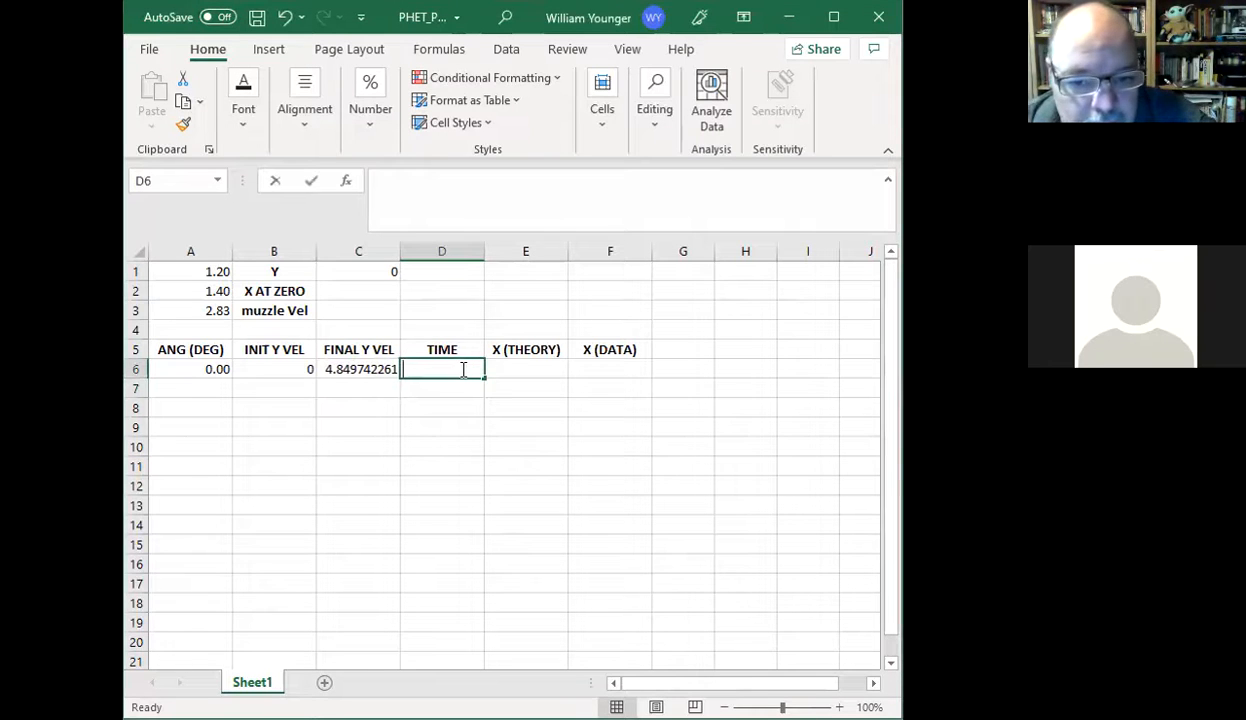
text(=)
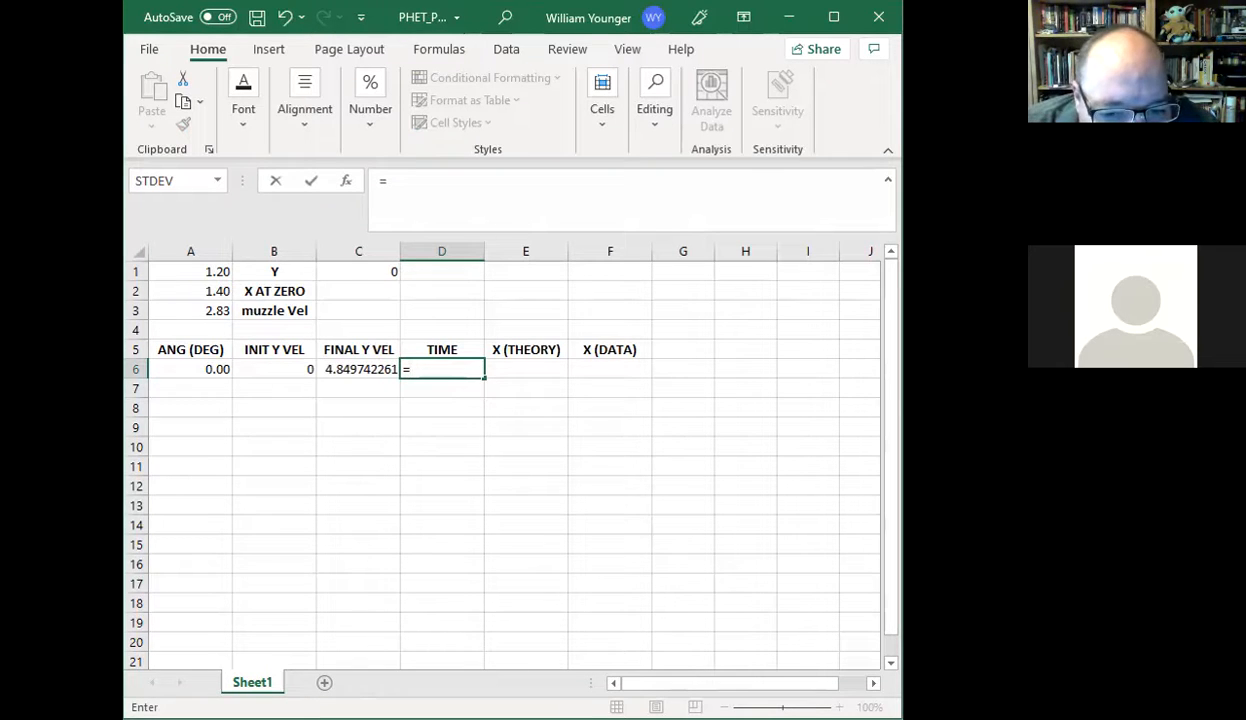
key(alt+Tab)
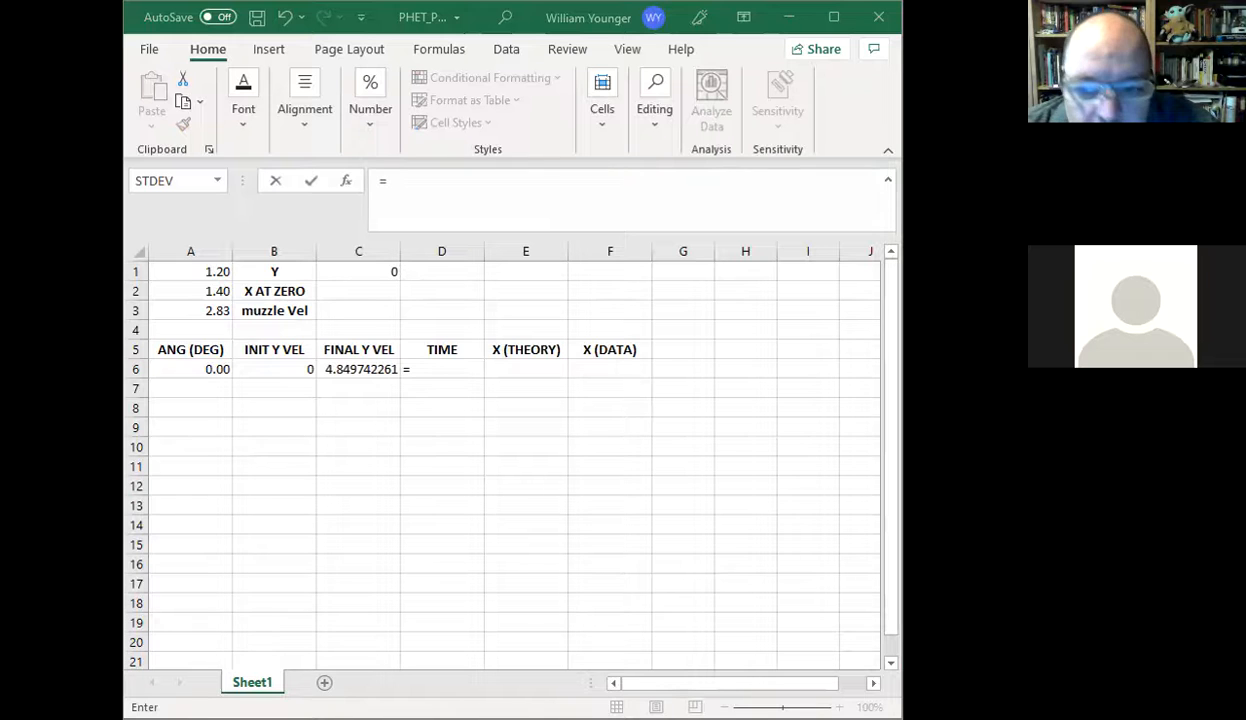
click(421, 363)
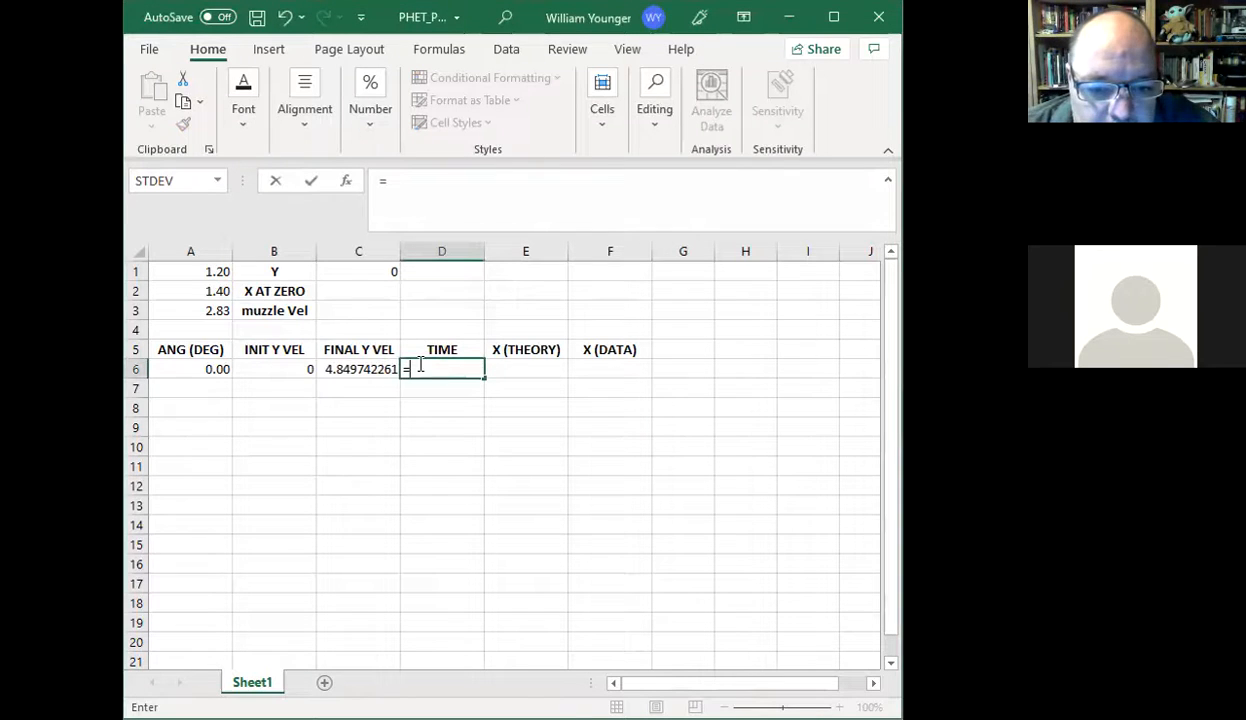
click(365, 367)
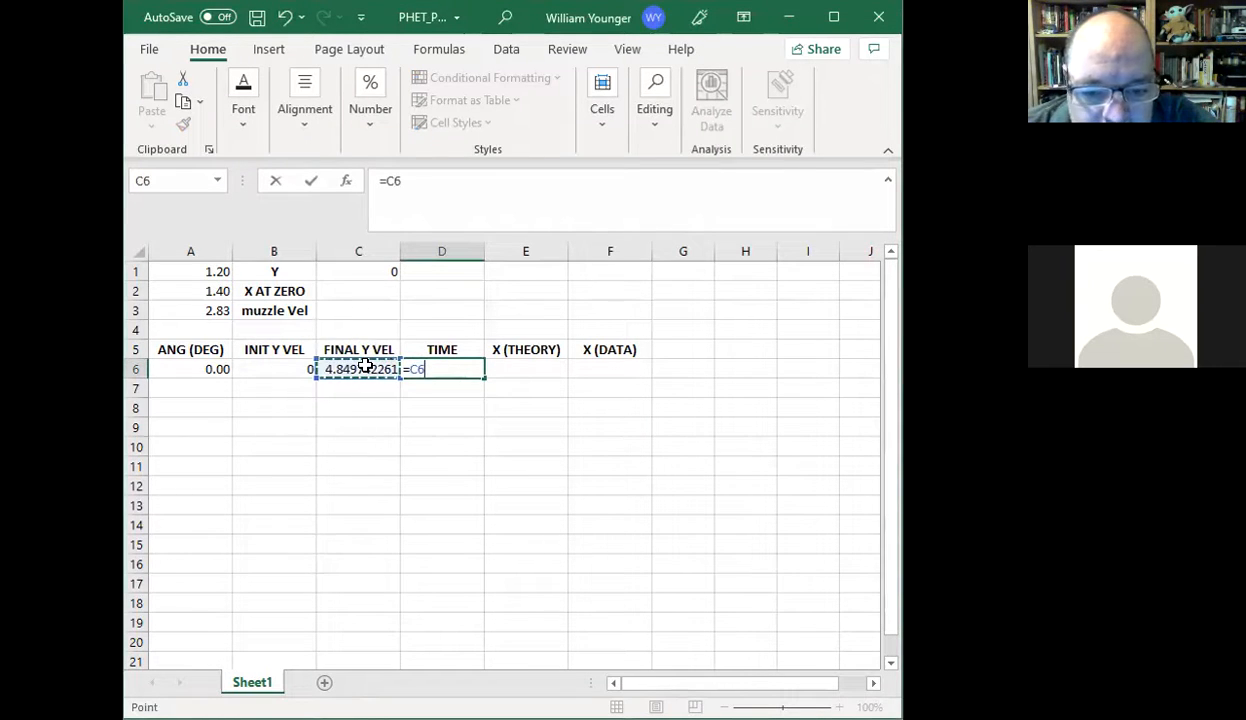
text(-)
click(294, 367)
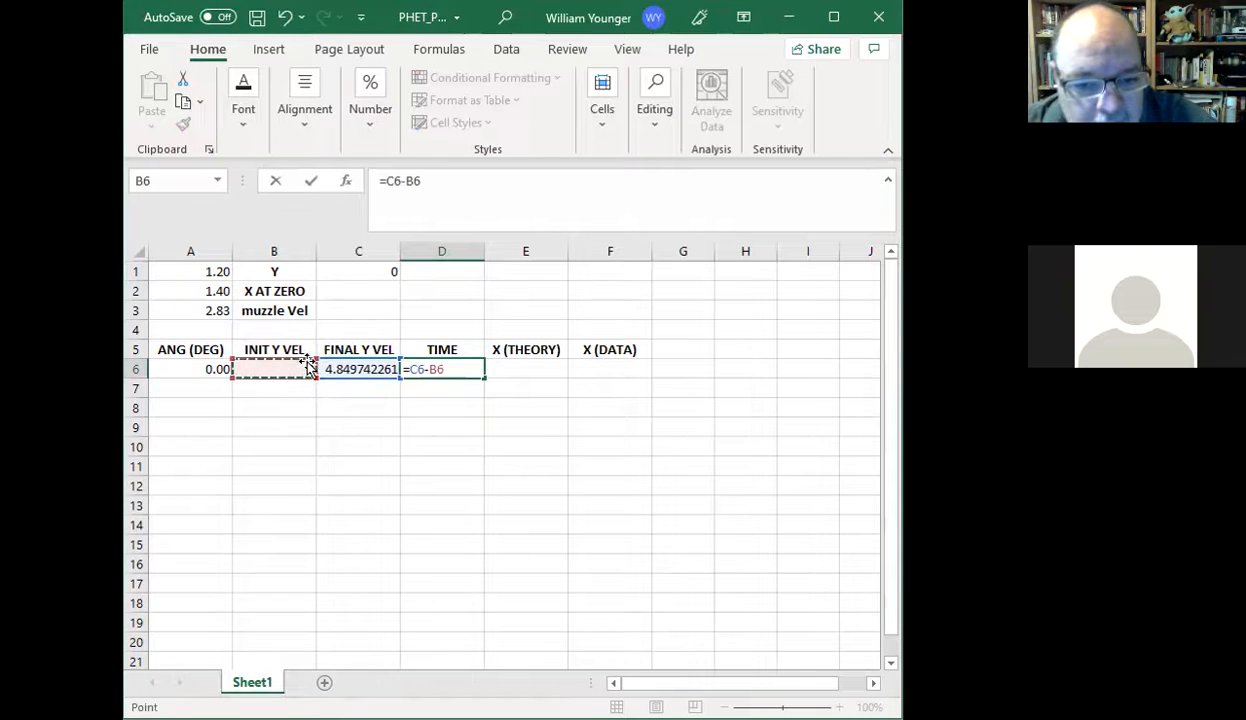
- Enclose the velocity difference in D6 in parentheses and divide it by 9.8, entering =(C6-B6)/9.8
click(410, 369)
text(()
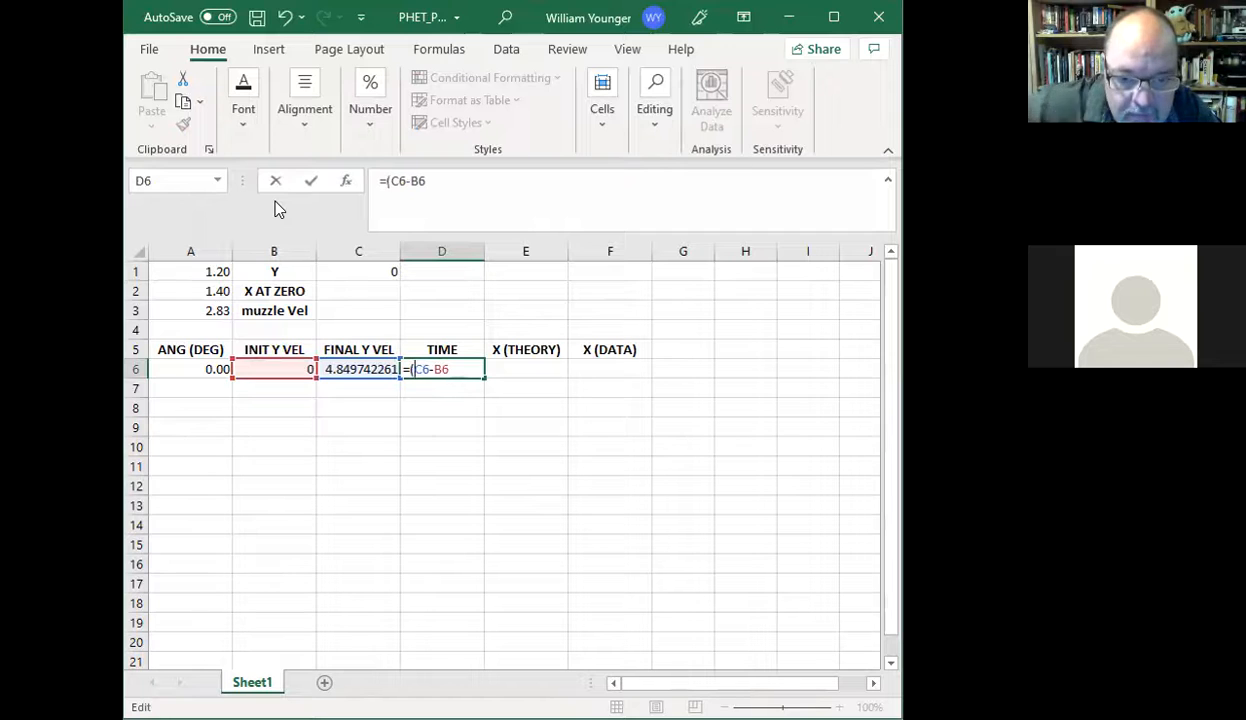
click(450, 369)
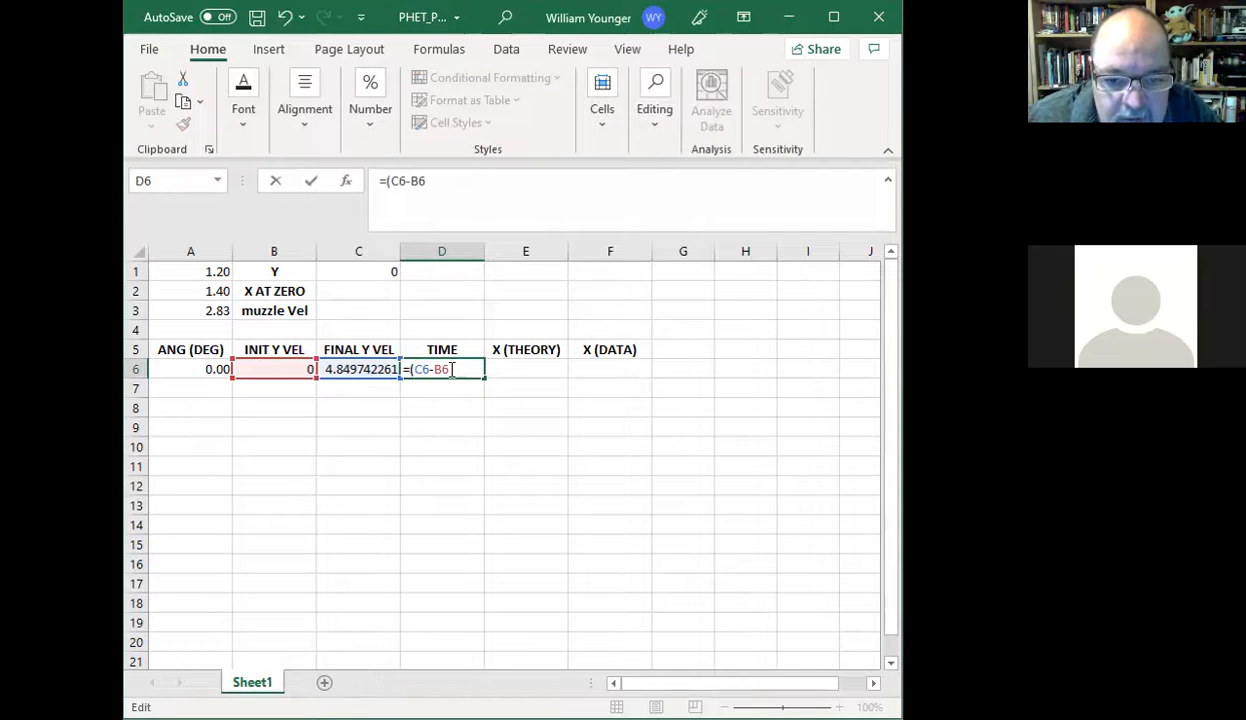
text())
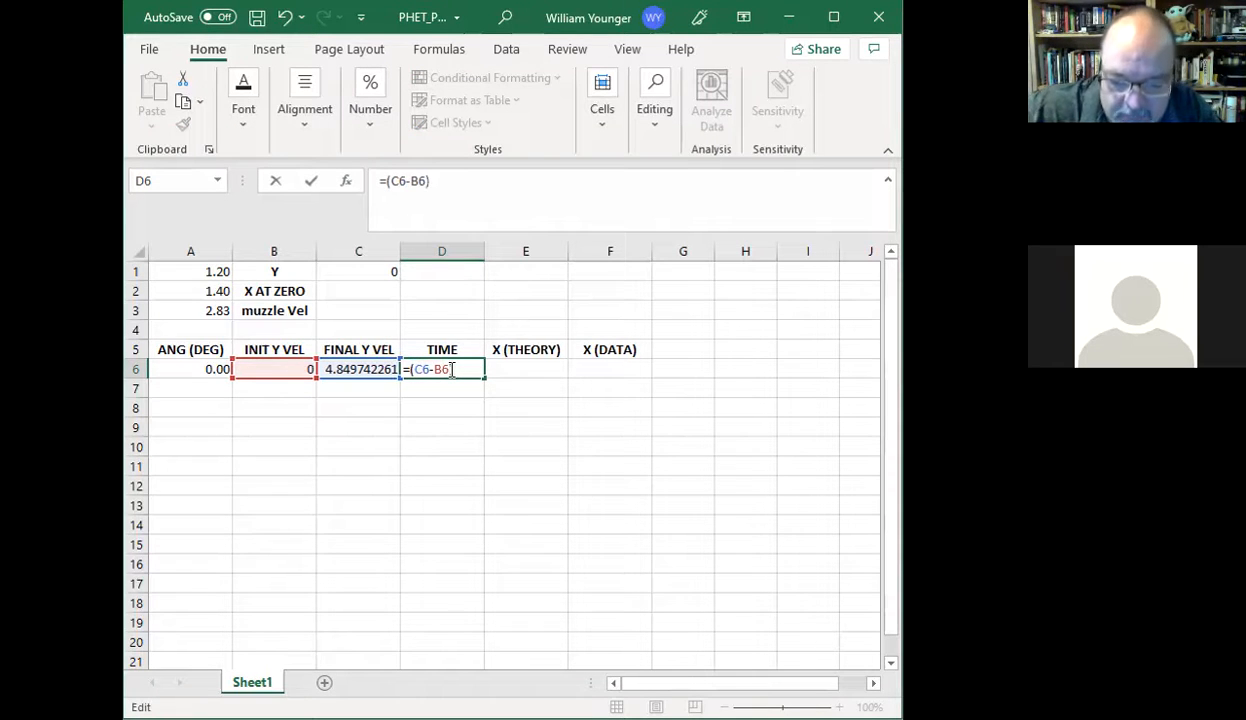
text(/9.8)
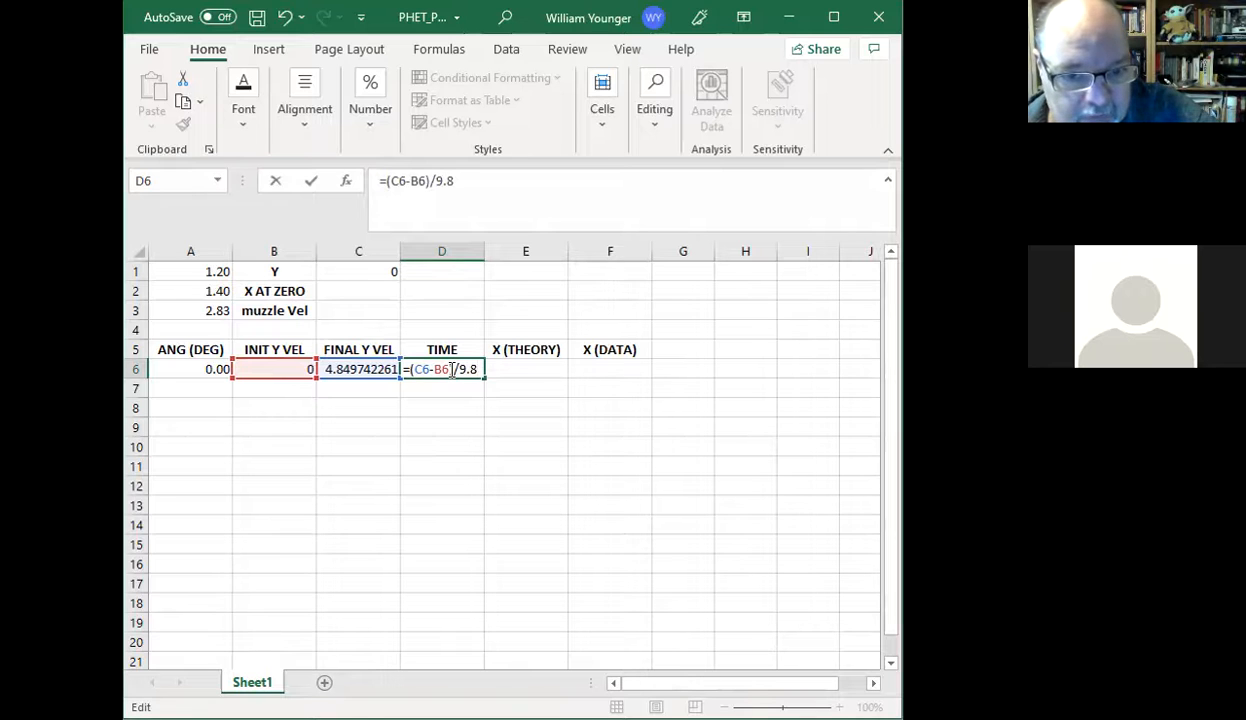
key(Return)
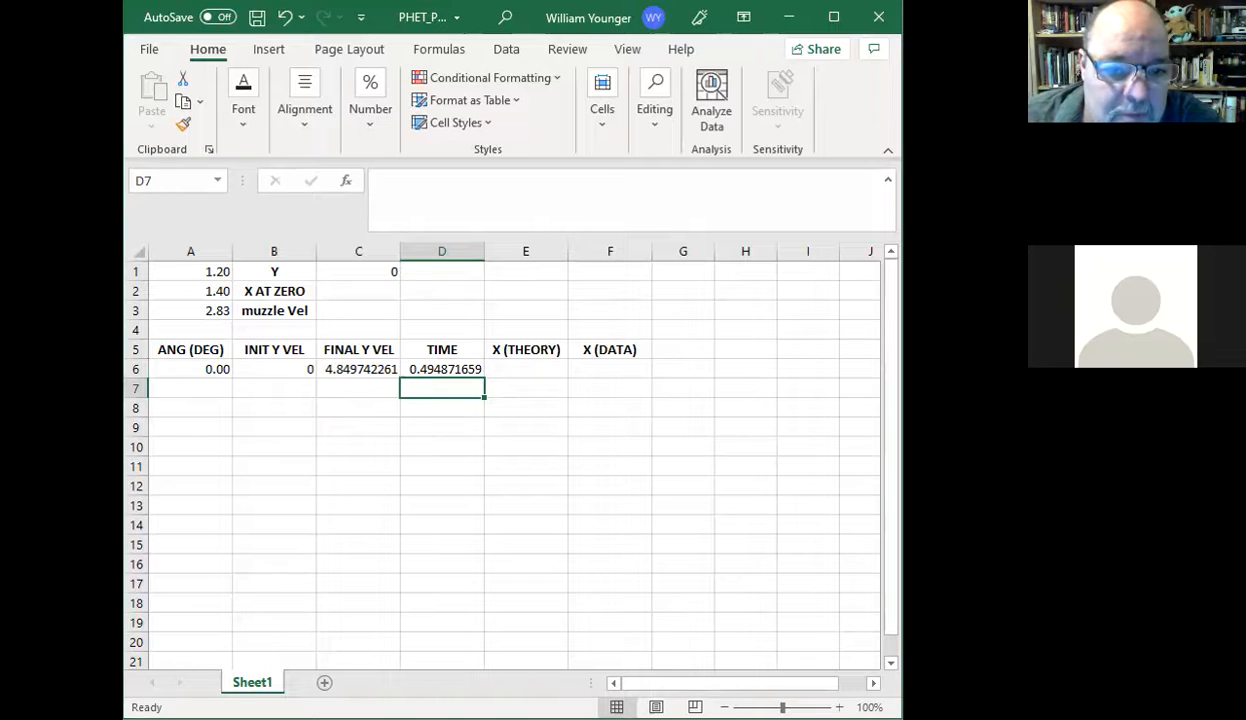
key(alt+Tab)
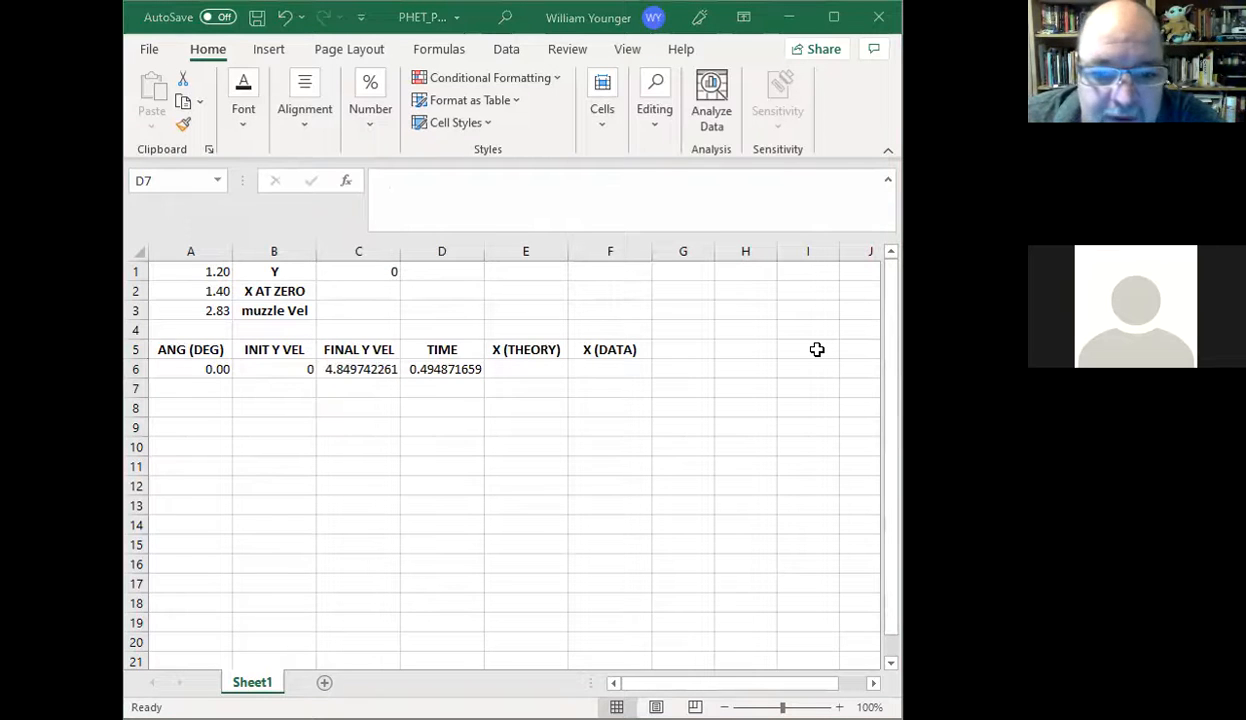
click(460, 384)
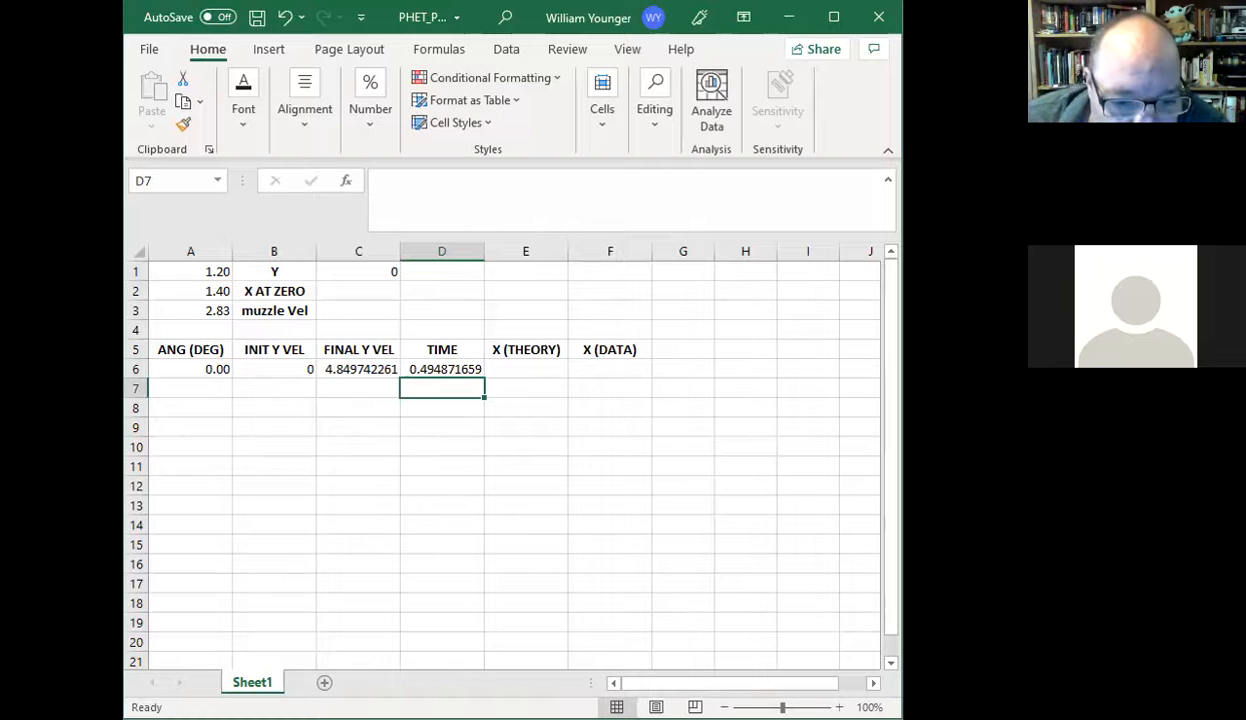
key(alt+Tab)
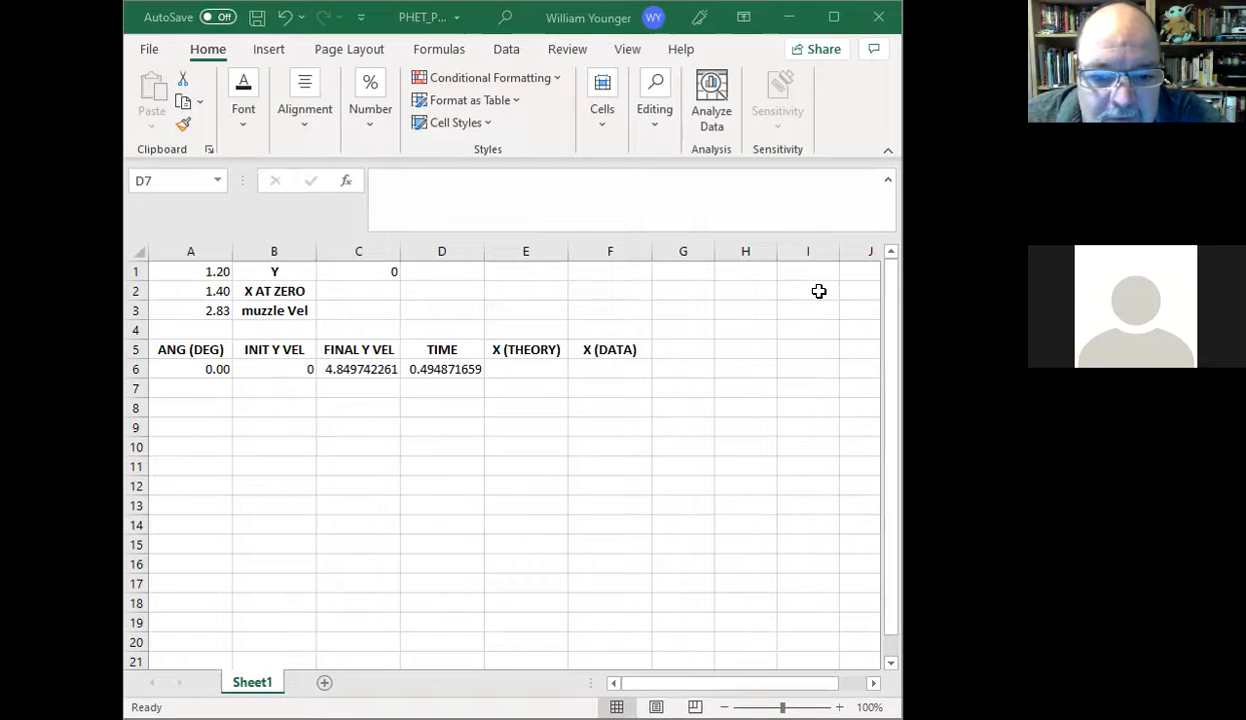
- Start the X (THEORY) formula in cell E6 as the muzzle velocity in A3 multiplied by a cosine, =A3*cos(
click(529, 369)
text(=)
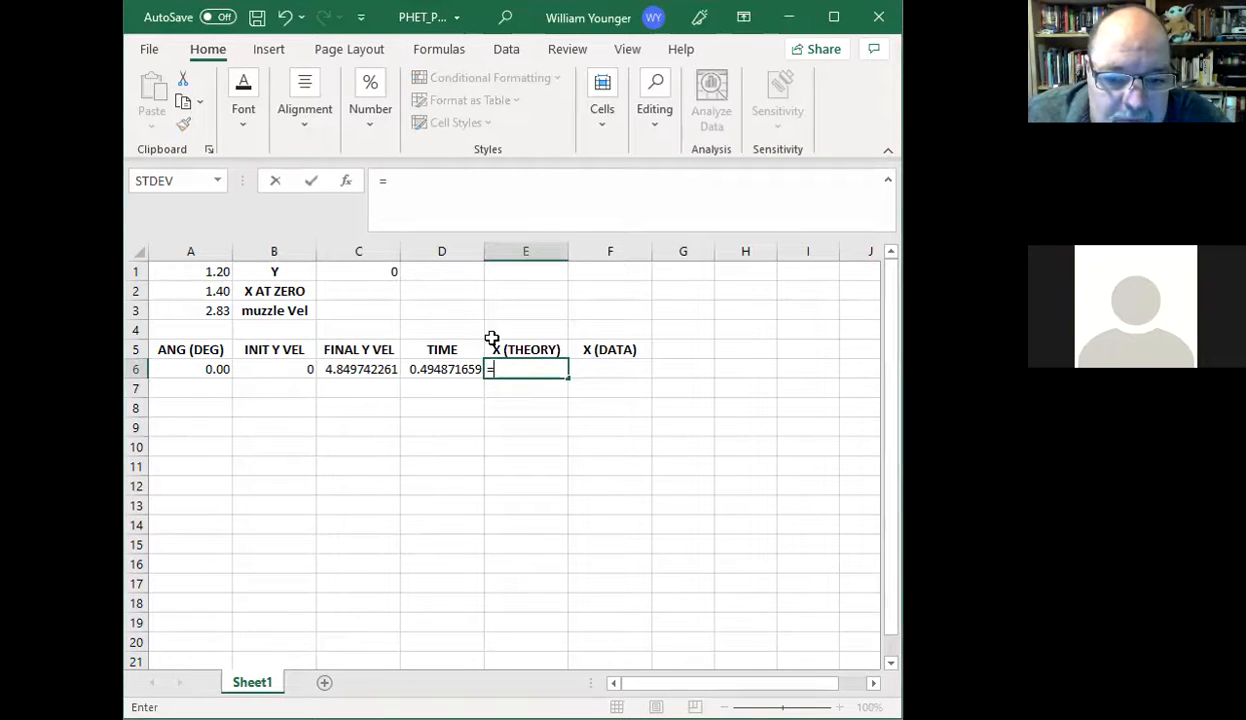
click(203, 310)
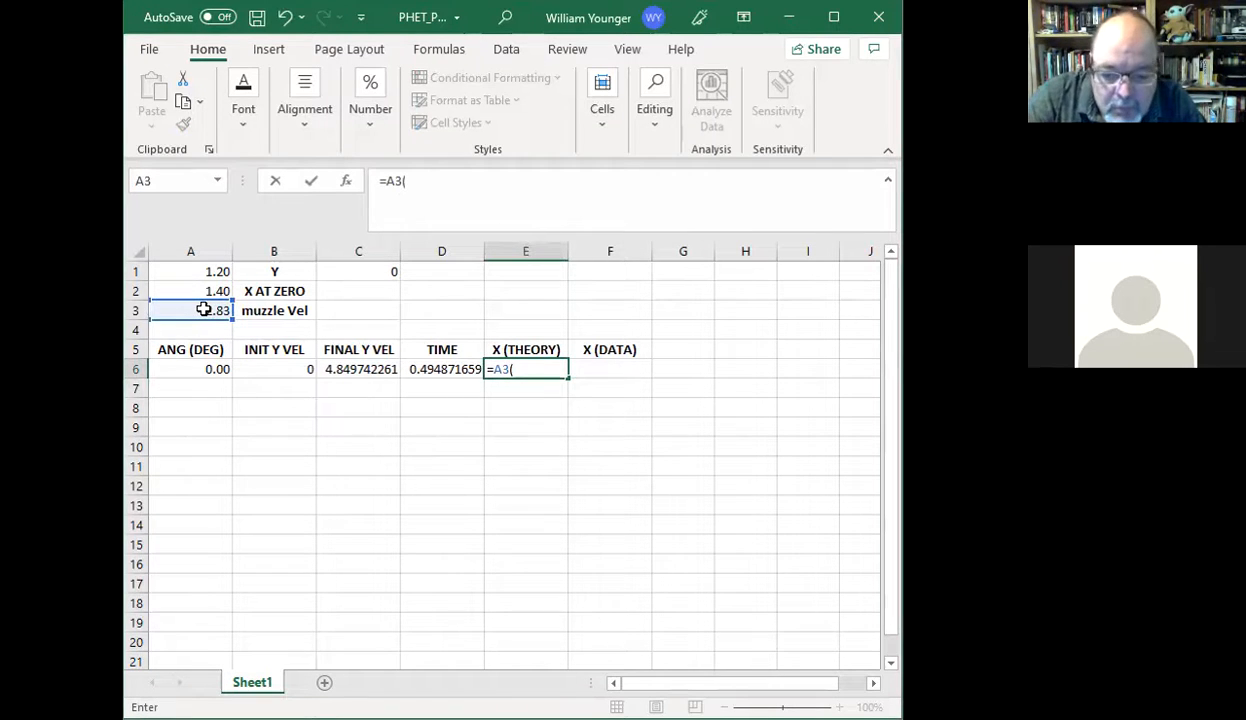
text(*)
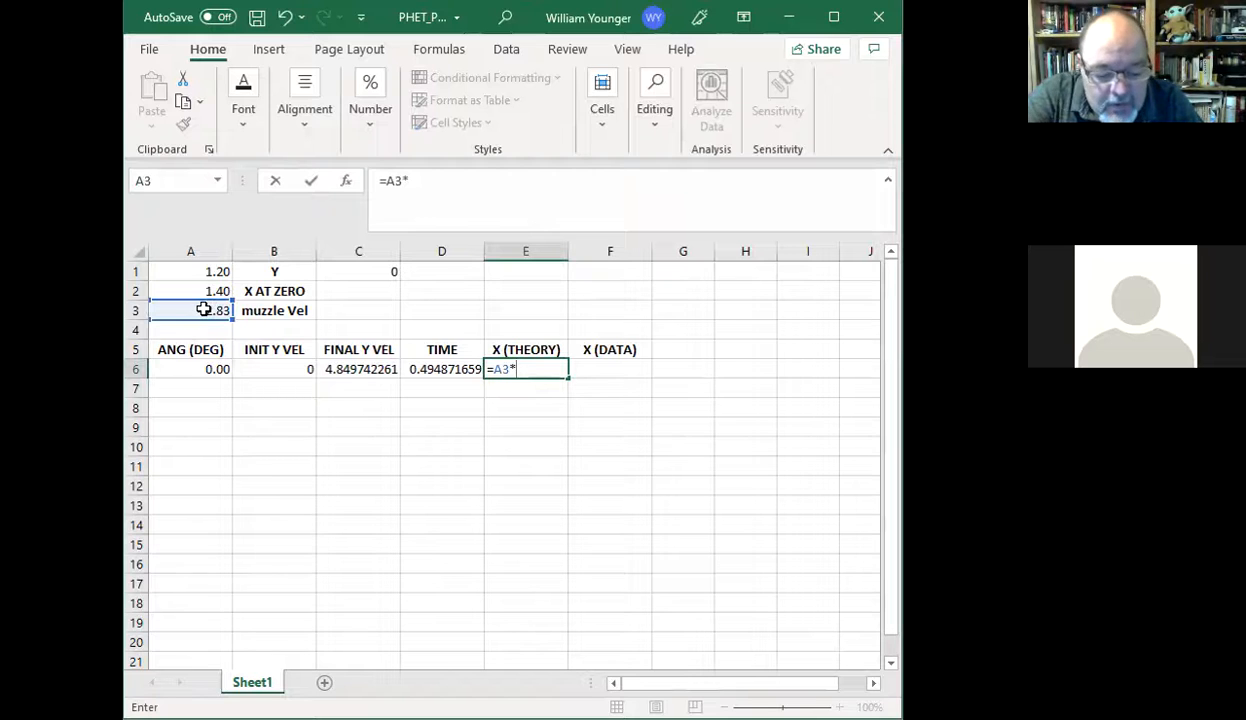
text(c)
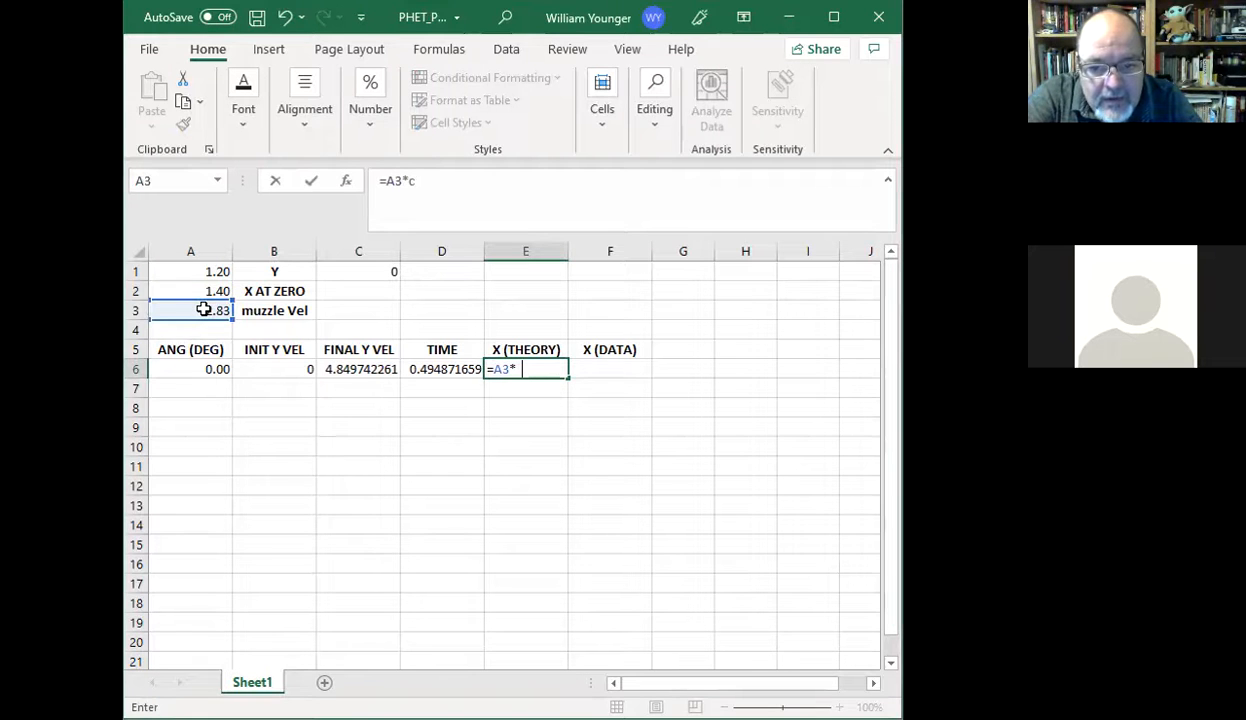
text(os(3)
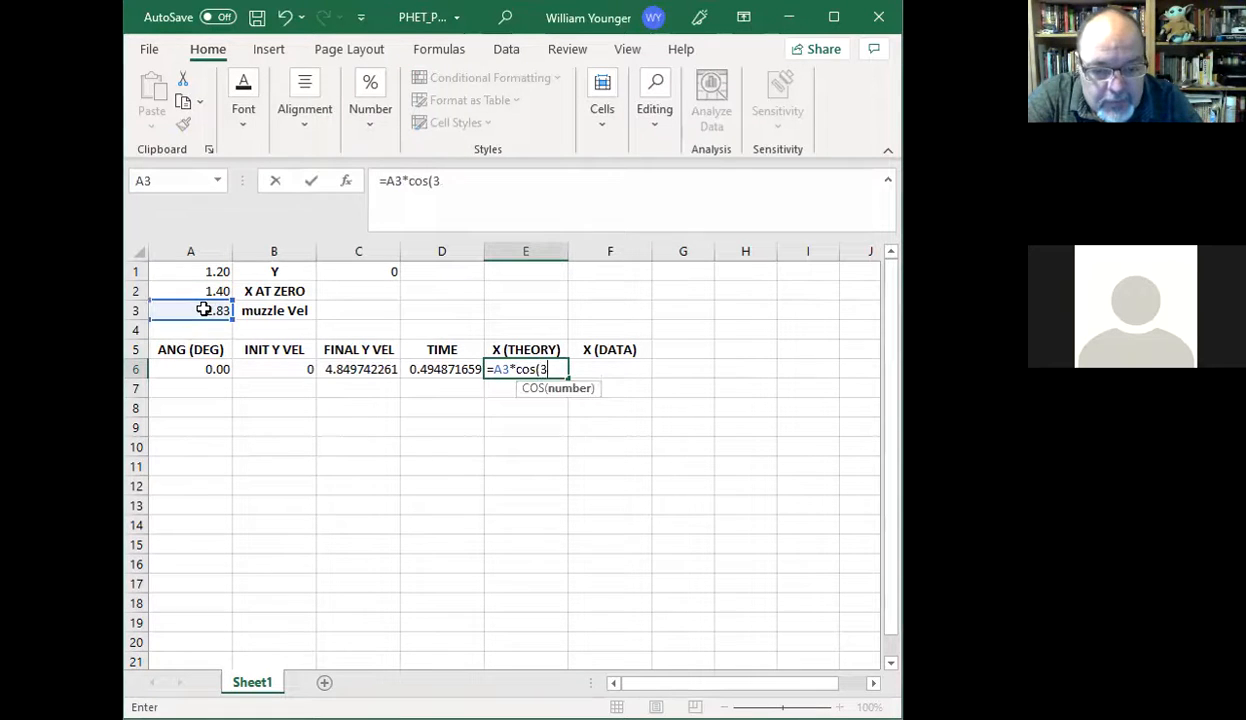
- Complete the cosine argument in E6 as 3.14158/180*C1 and close the parenthesis
text(.14.1)
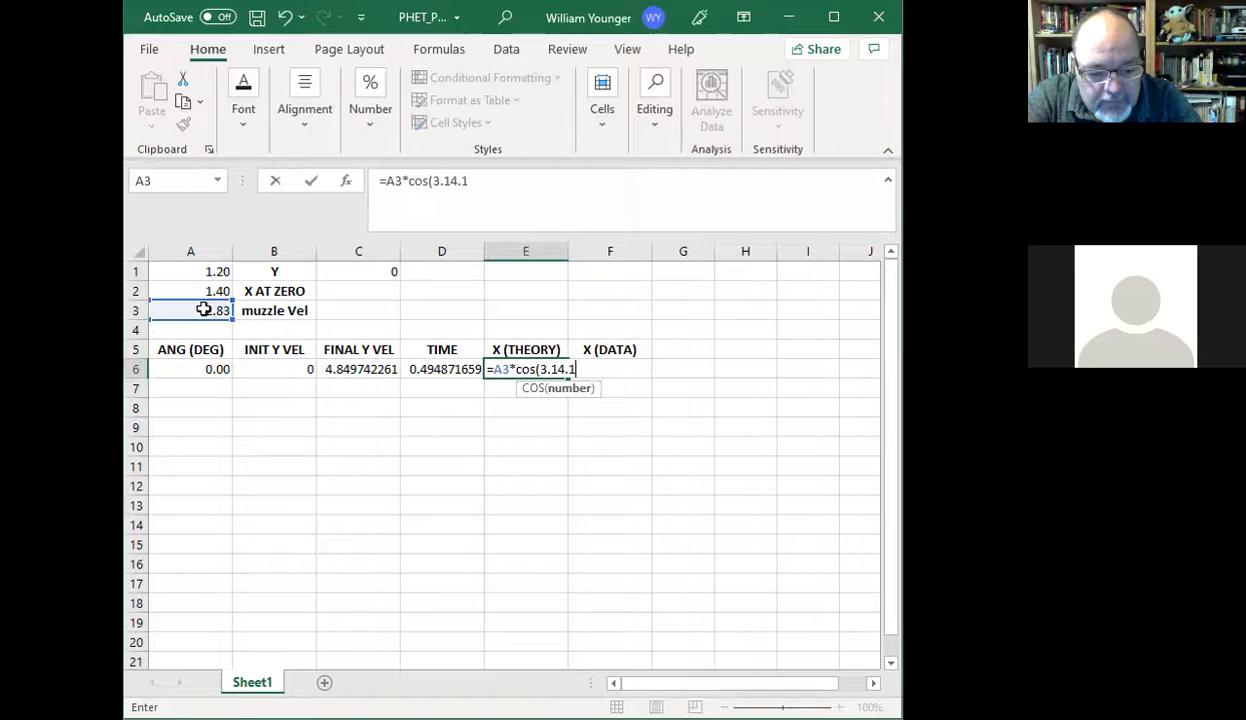
text(59)
key(BackSpace)
key(BackSpace)
key(BackSpace)
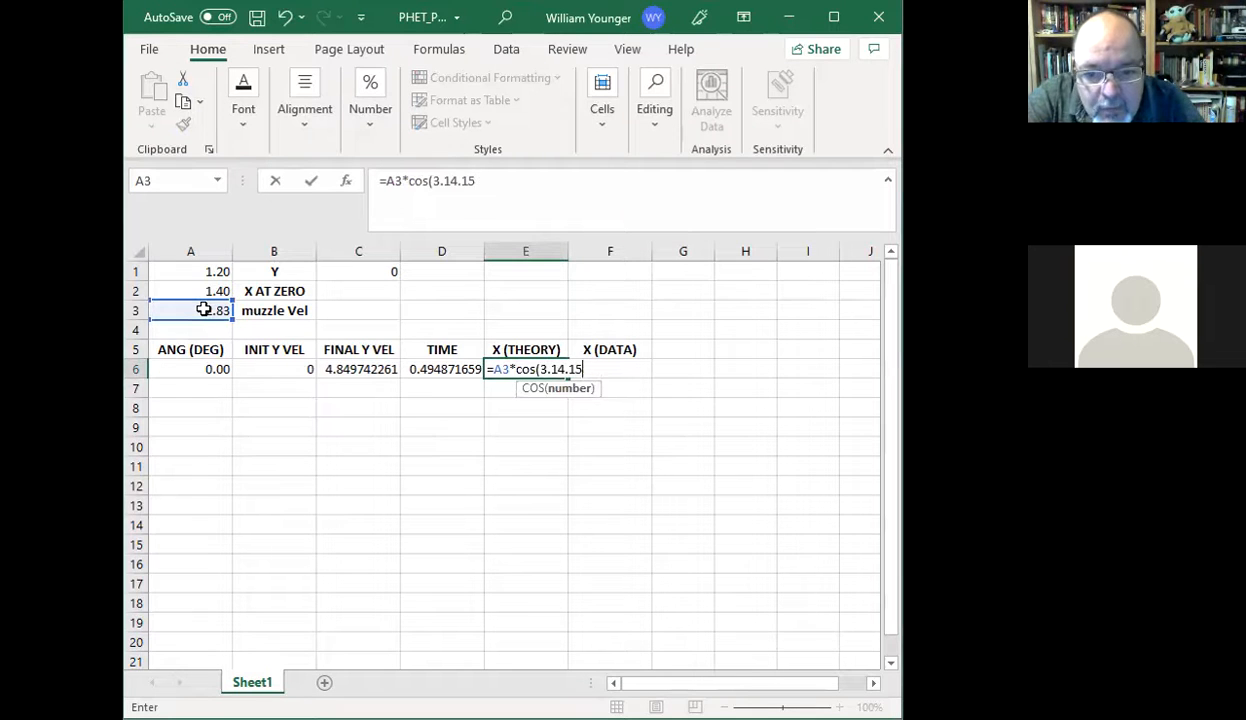
key(BackSpace)
text(1)
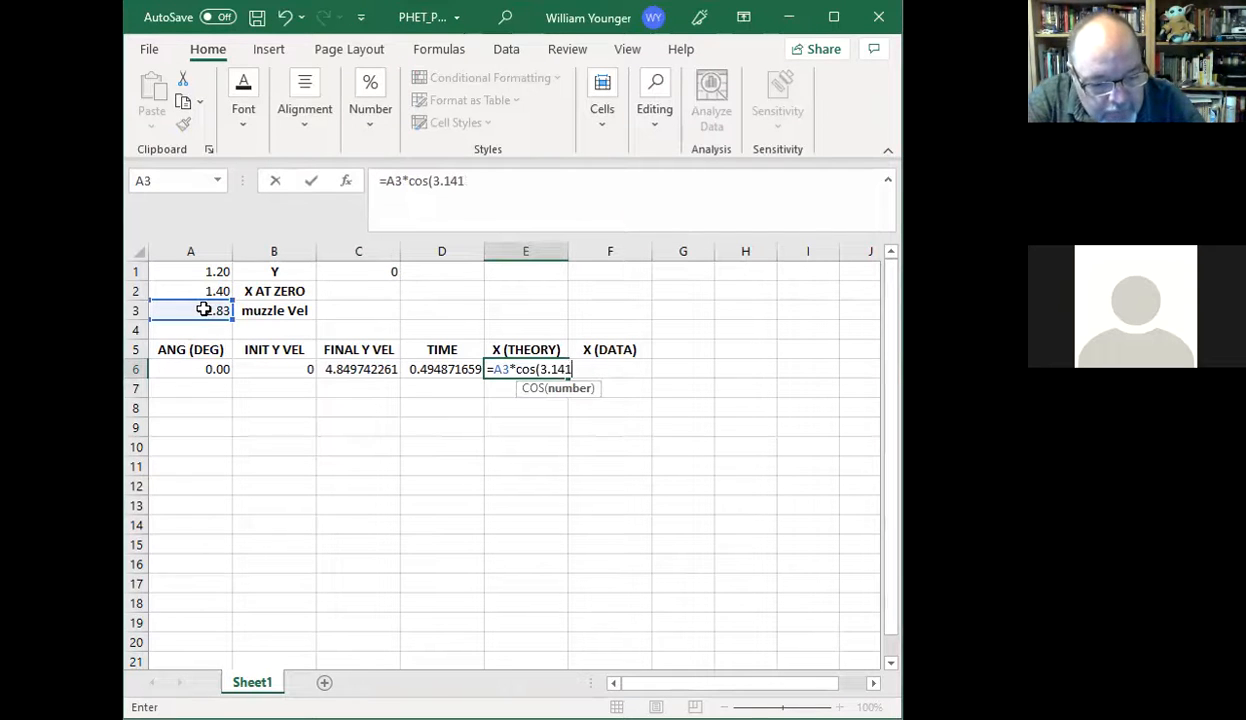
text(58/180*)
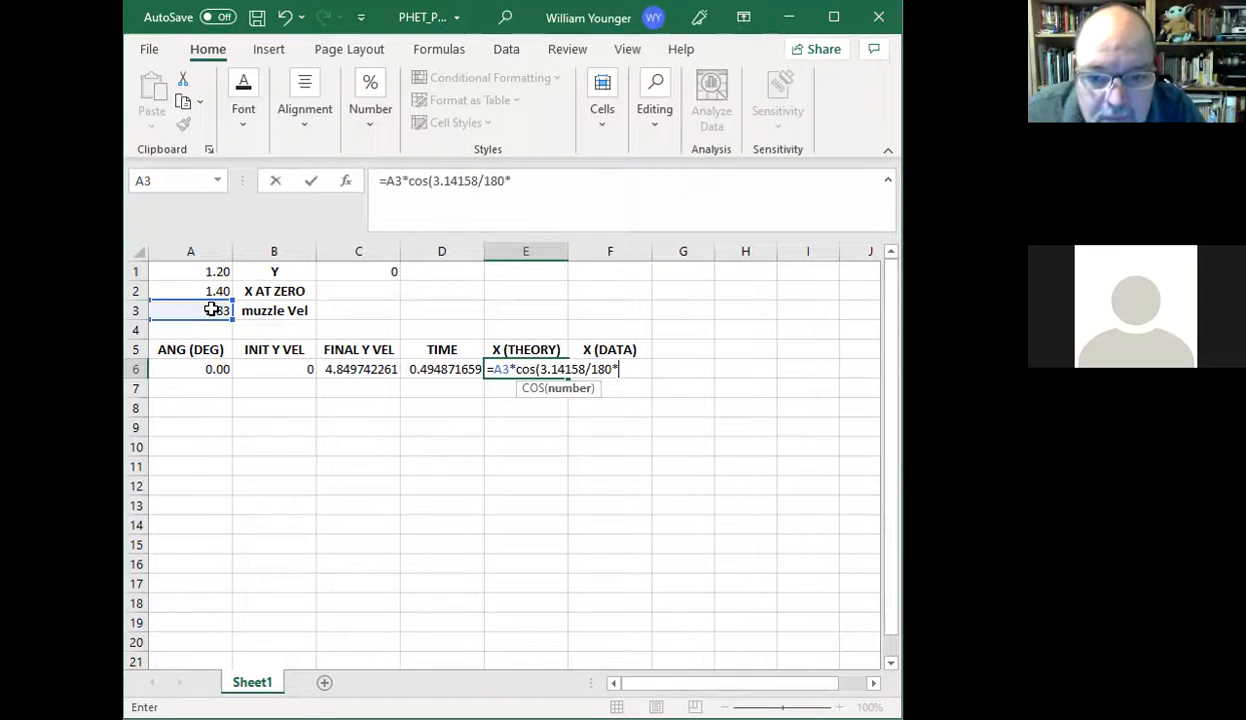
click(372, 272)
text())
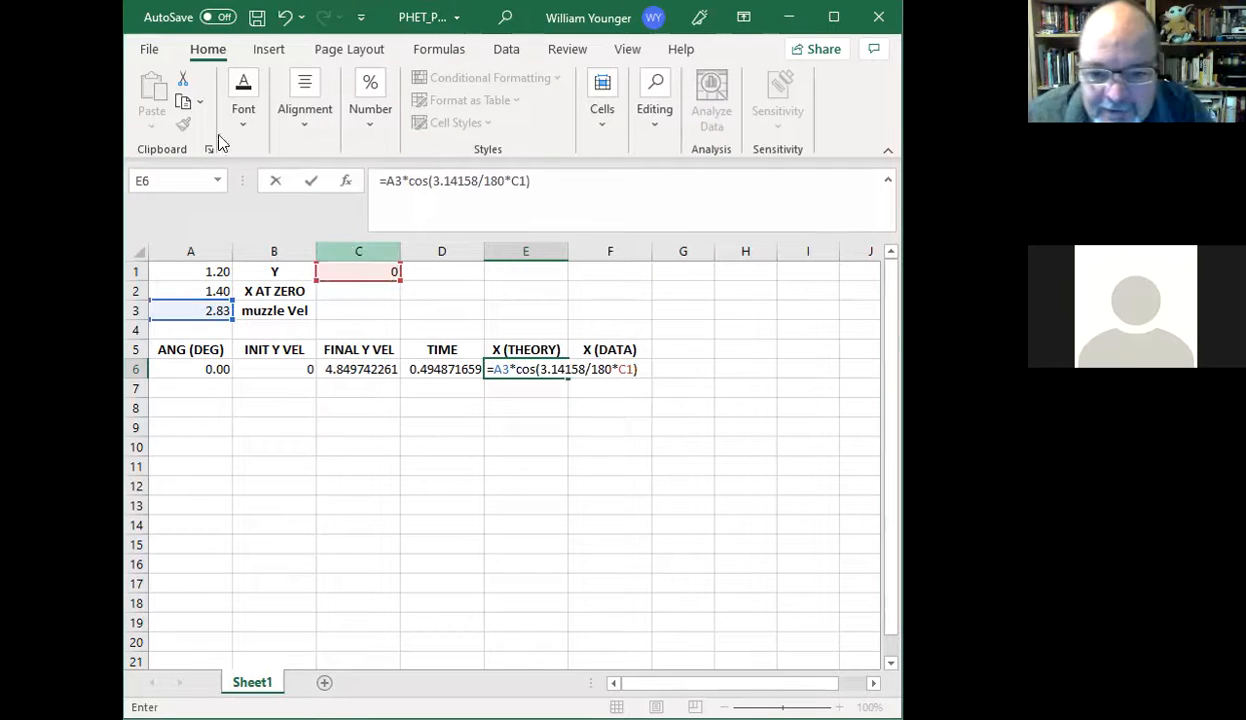
- Correct the value of pi in the E6 formula to 3.14159 and enter =A3*COS(3.14159/180*C1)
click(582, 369)
key(BackSpace)
text(9)
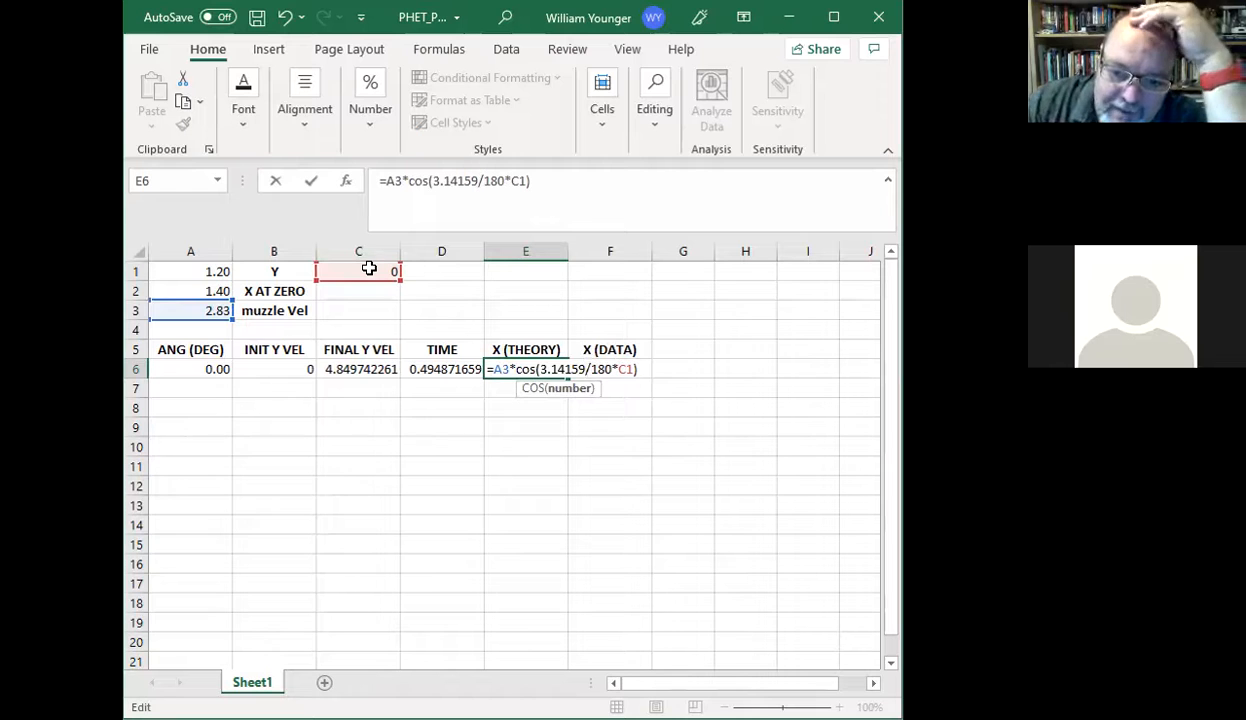
key(Return)
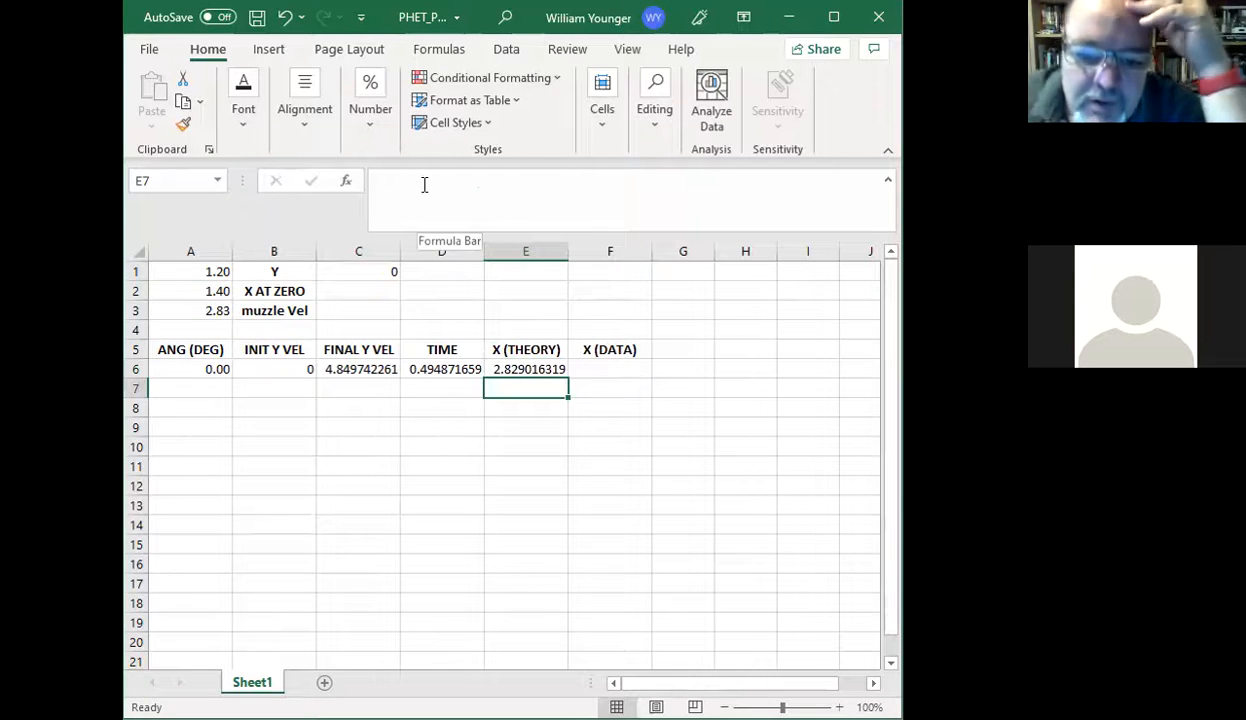
- Multiply the X (THEORY) formula in E6 by the time in D6, giving =A3*COS(3.14159/180*C1)*D6
click(522, 368)
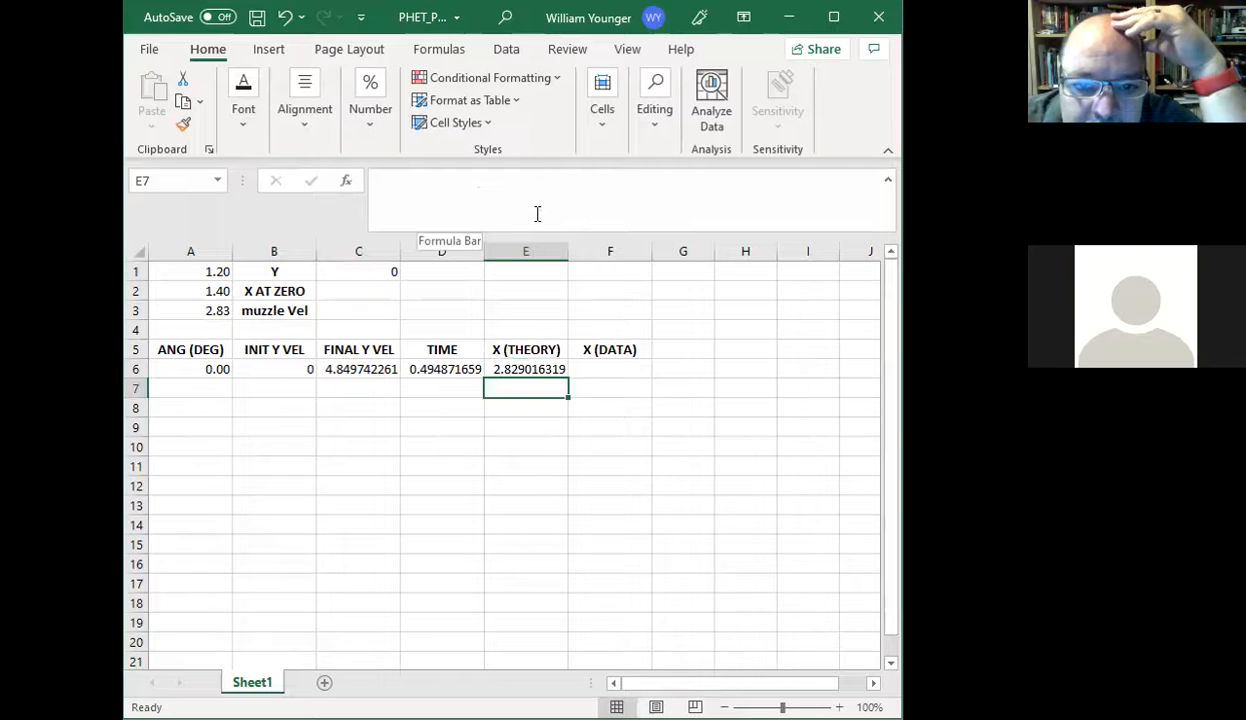
click(548, 183)
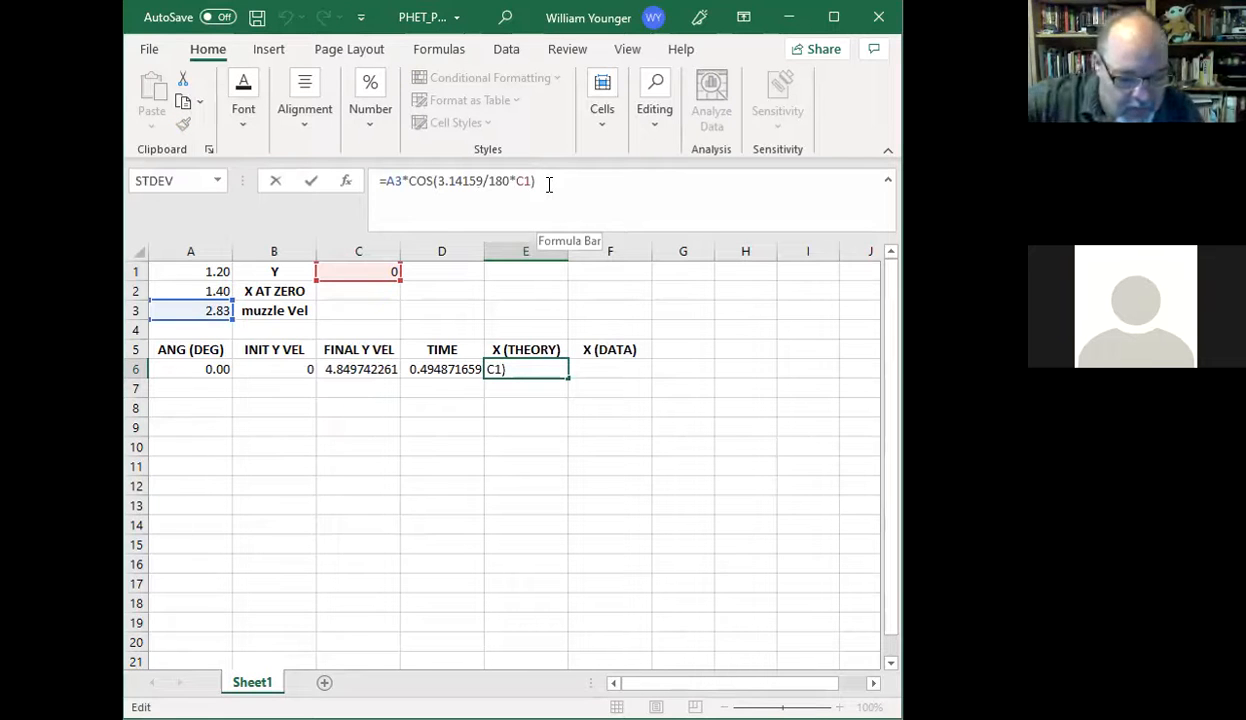
text(*)
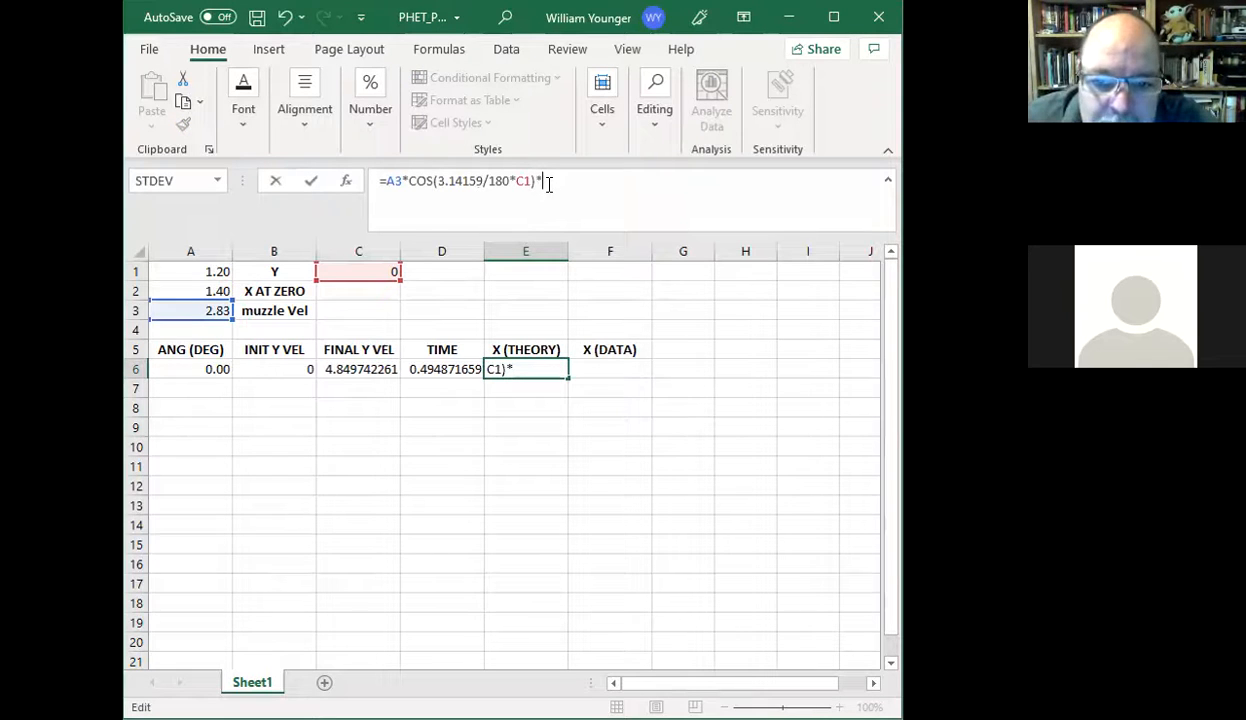
click(441, 368)
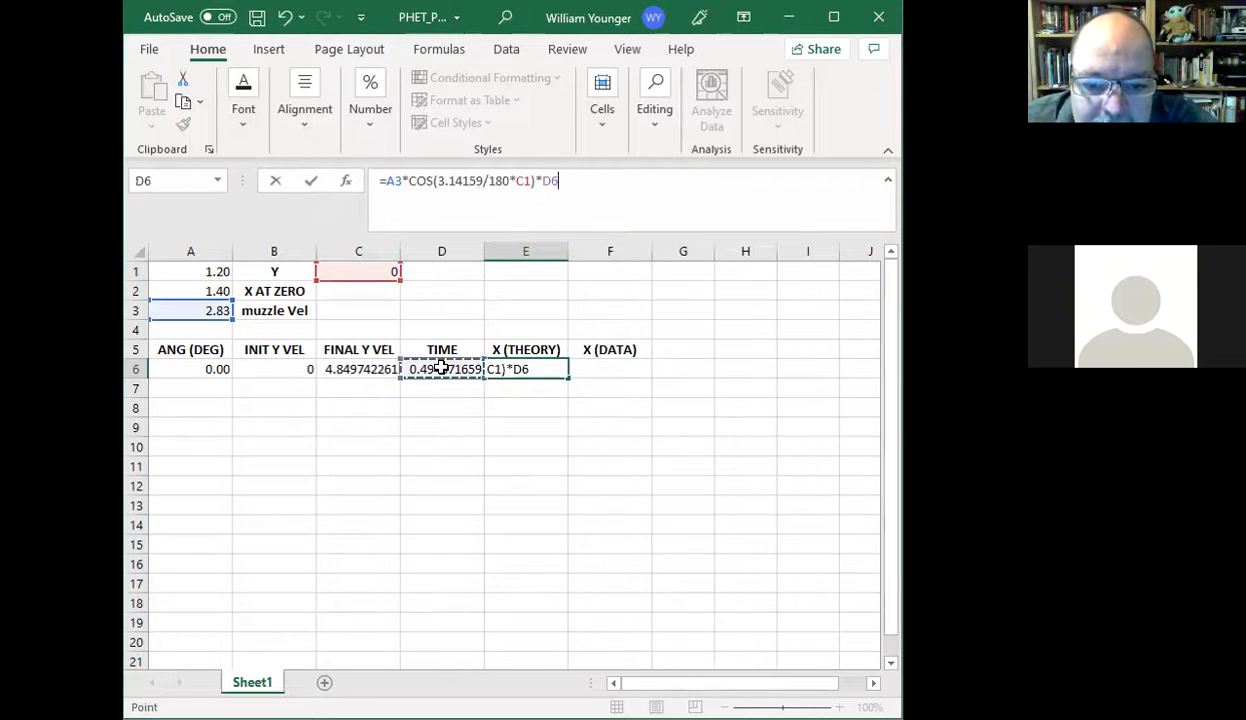
key(Return)
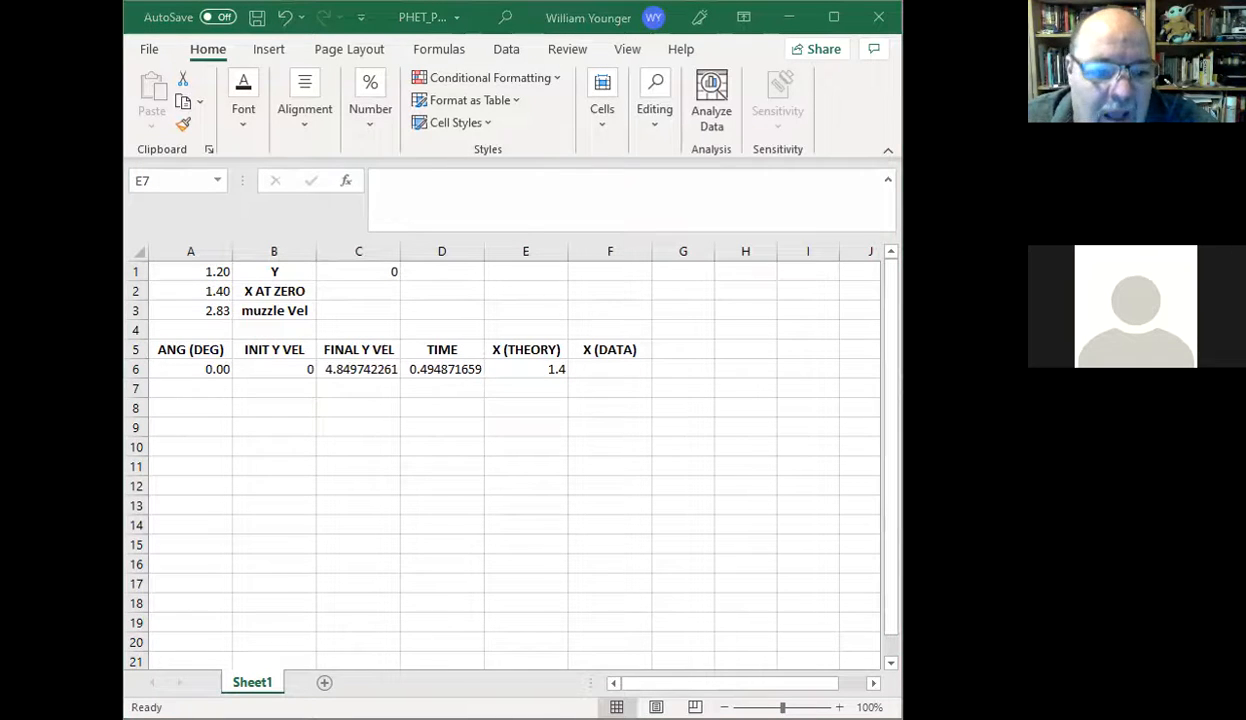
- Replace the C1 angle reference in B6 with A6, giving =-A3*SIN(3.14159/180*A6), after checking the formula in C6
click(790, 280)
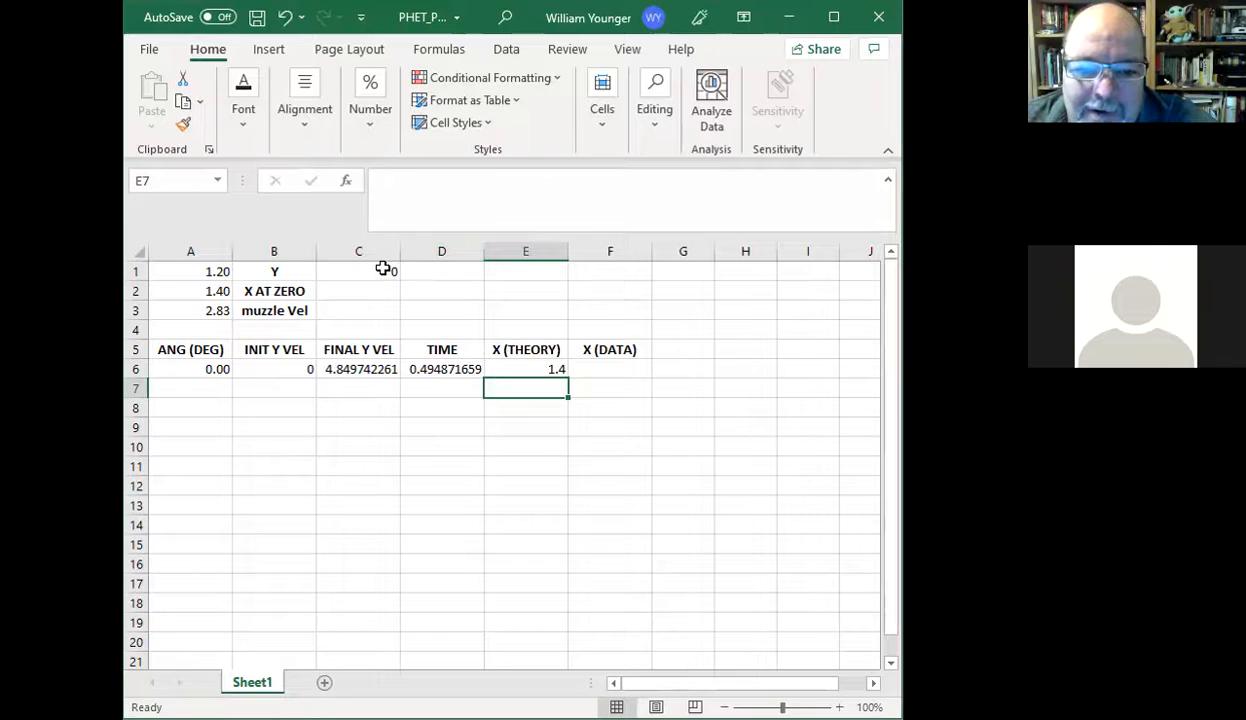
click(365, 369)
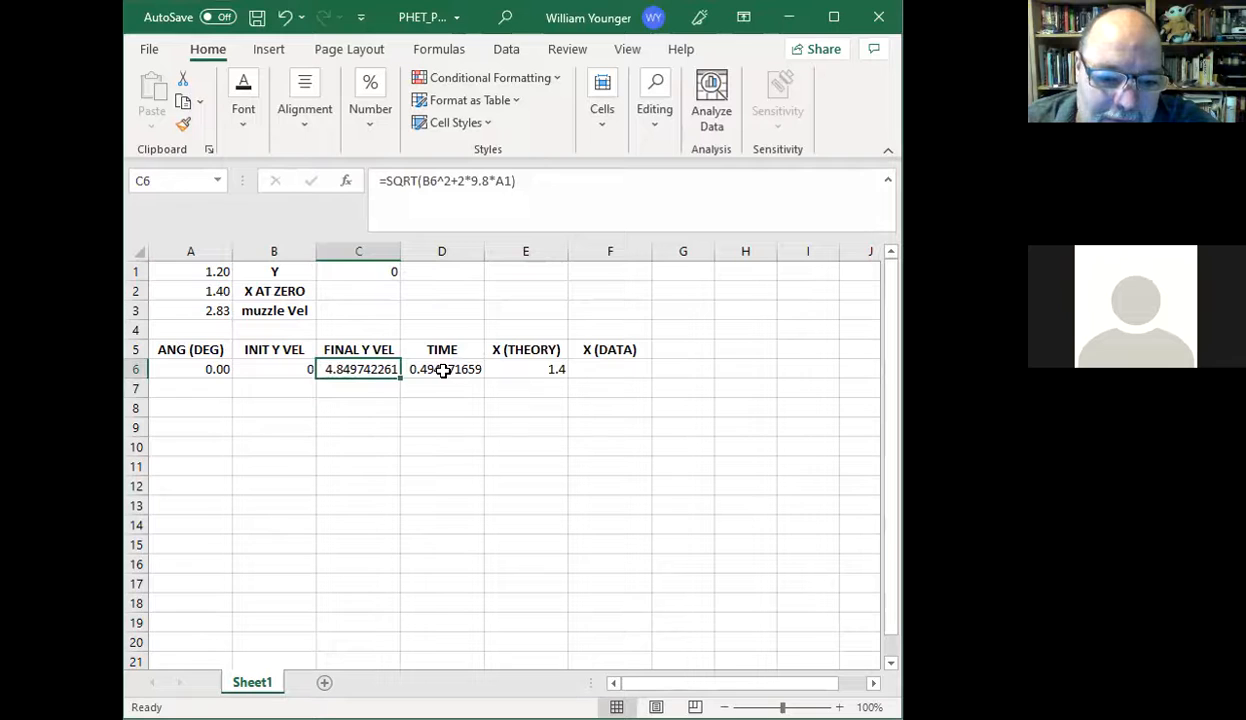
click(292, 367)
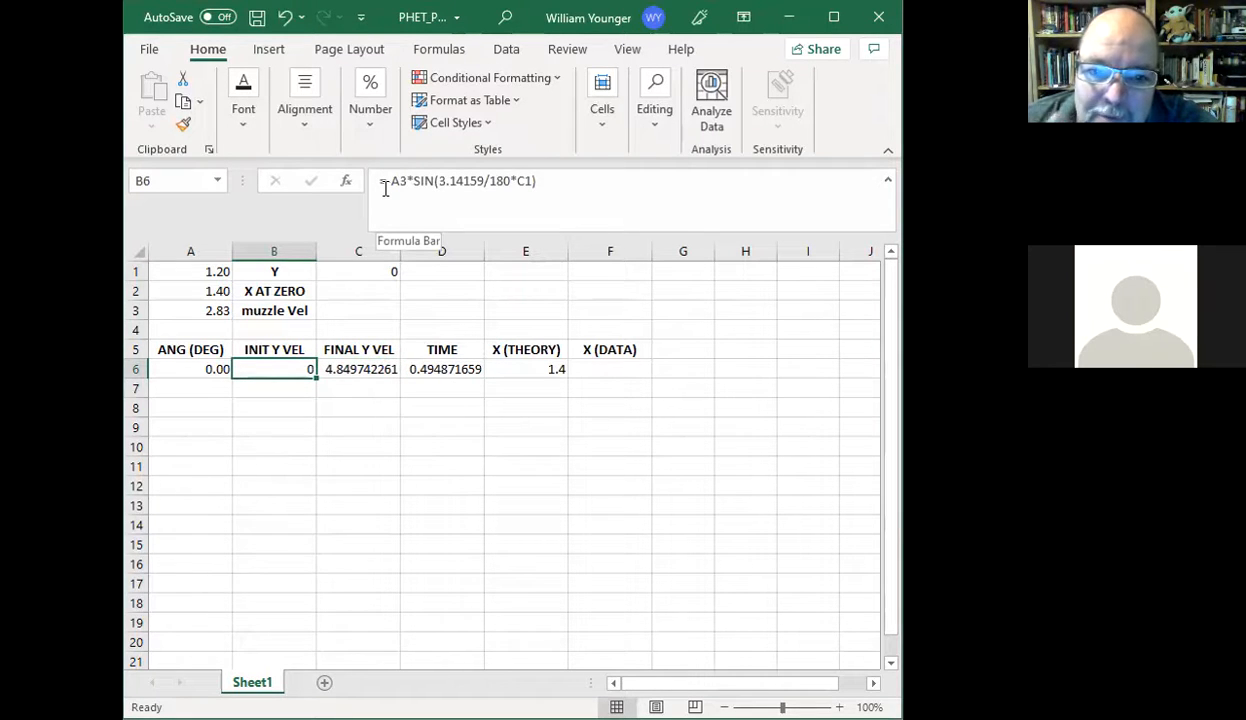
click(521, 181)
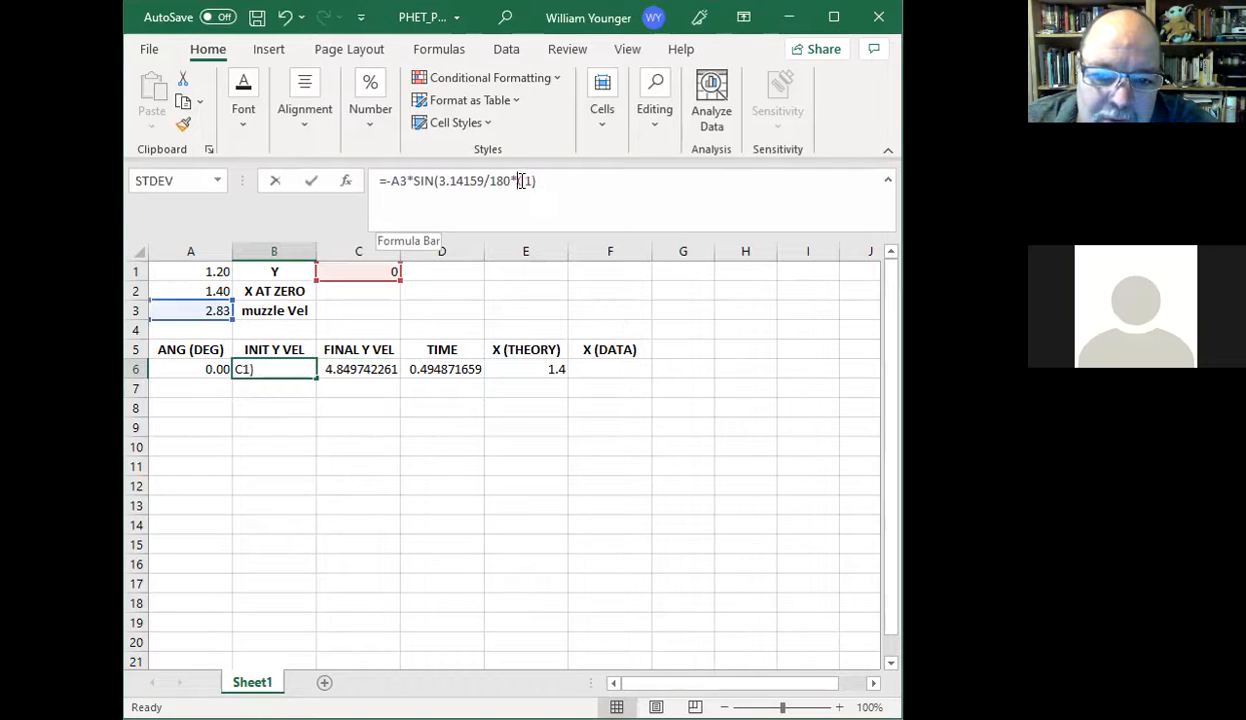
double_click(524, 181)
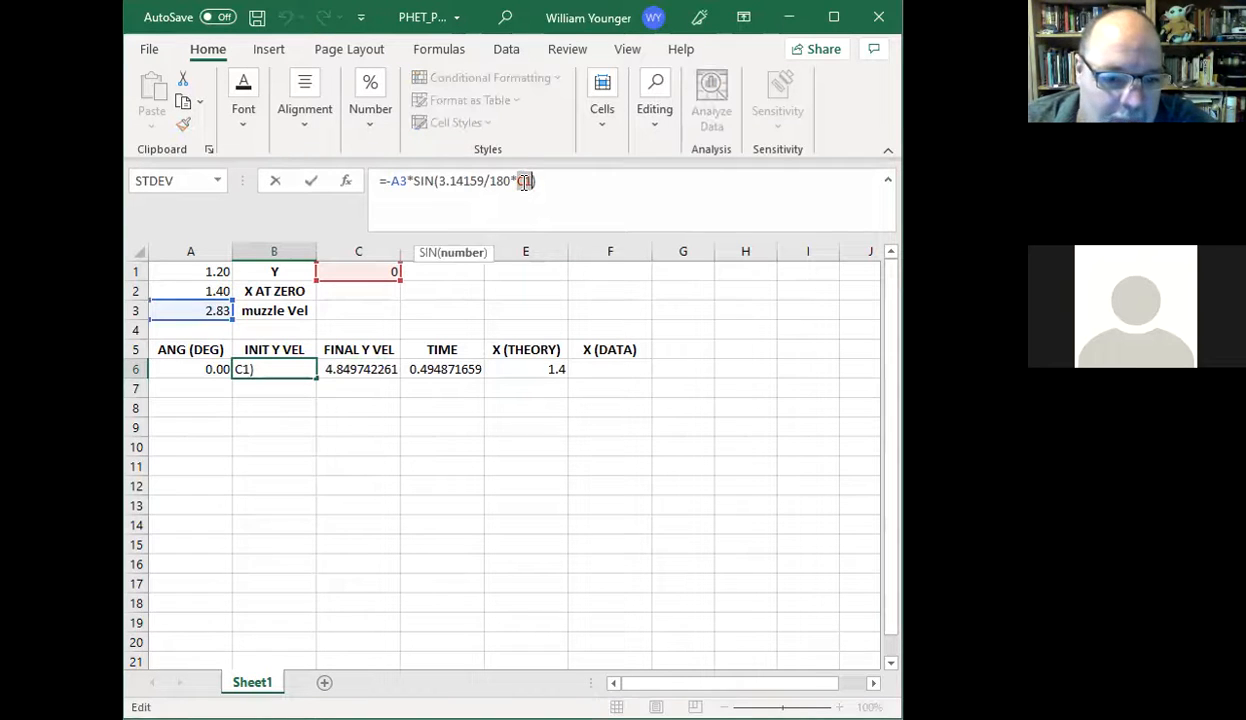
click(215, 370)
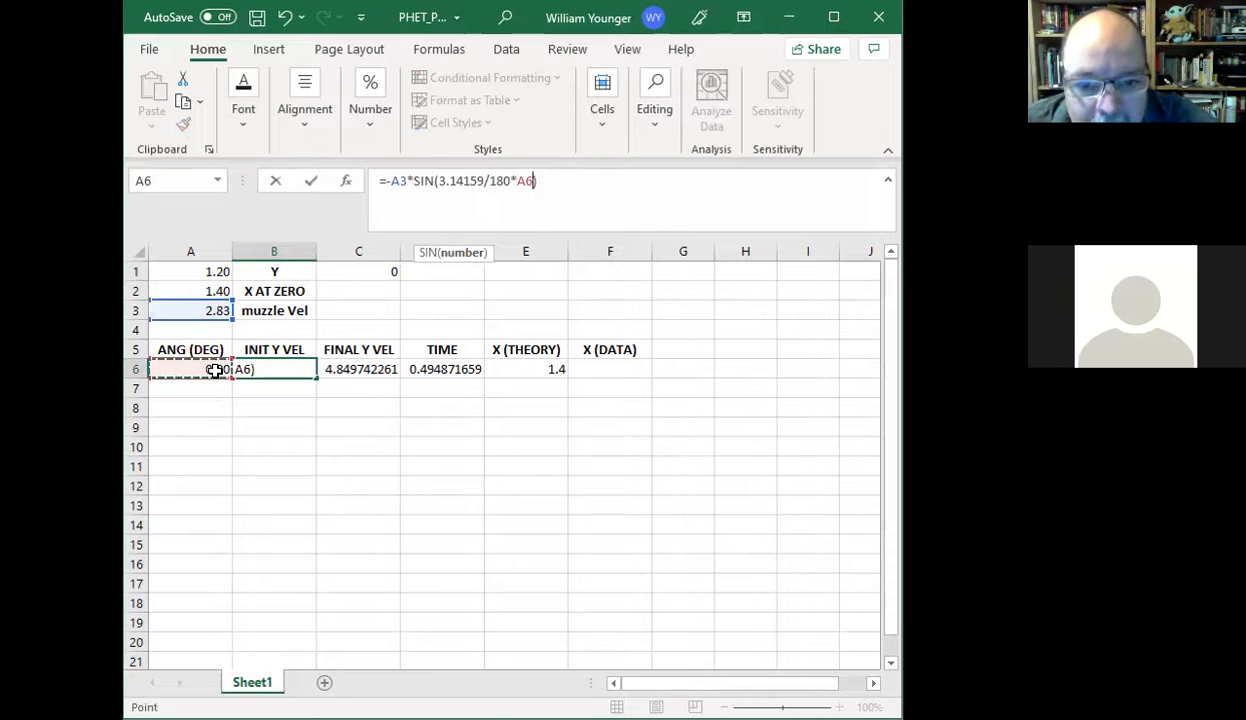
key(Return)
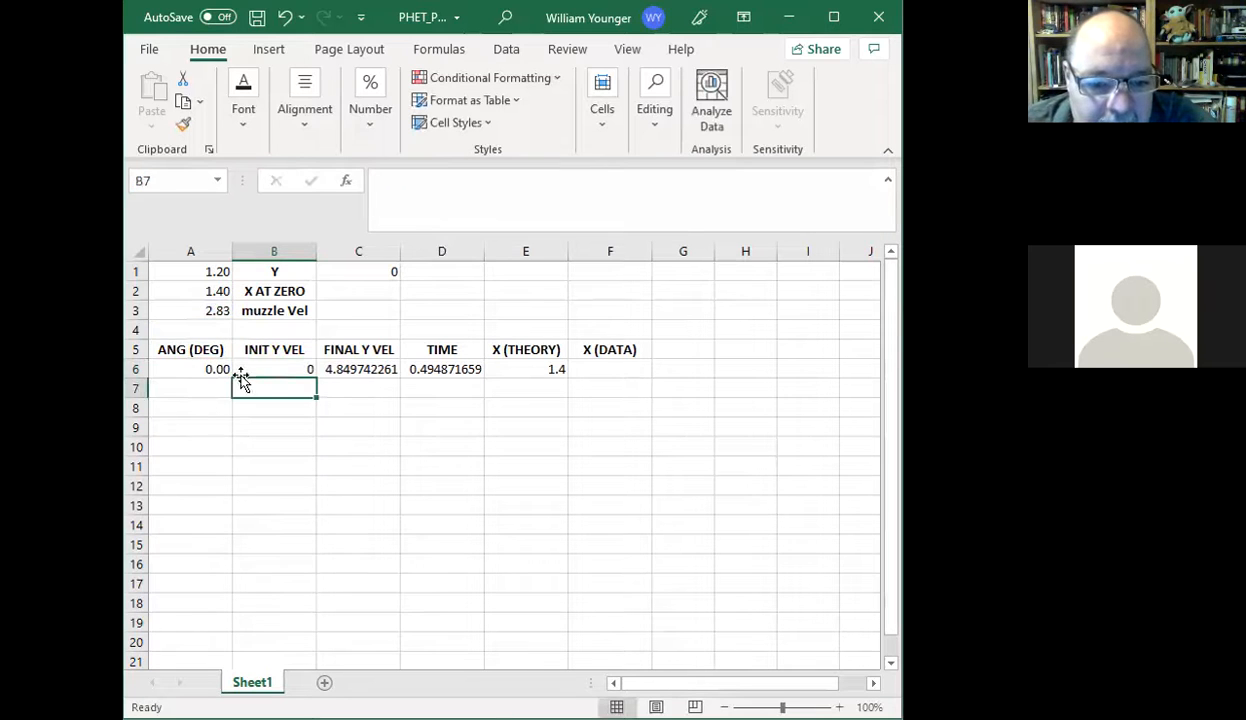
- Check the formulas in C6 and D6, and replace C1 with A6 in E6, giving =A3*COS(3.14159/180*A6)*D6
click(371, 369)
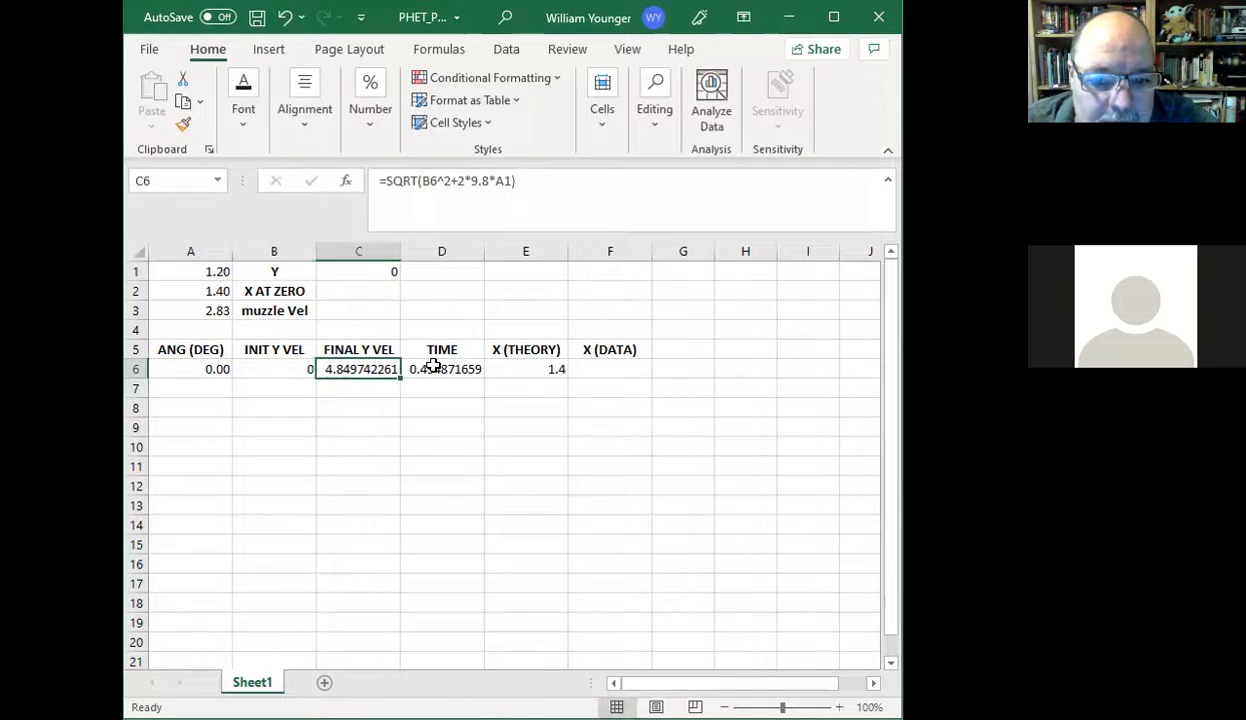
click(433, 367)
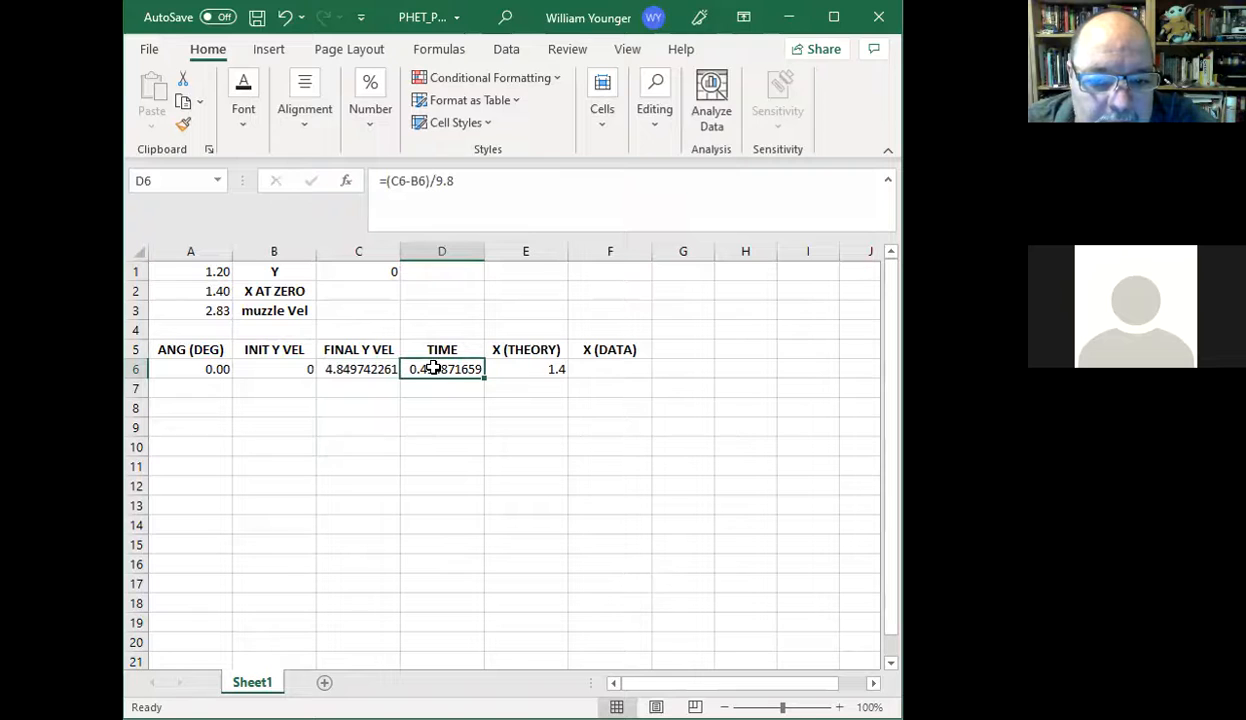
click(525, 368)
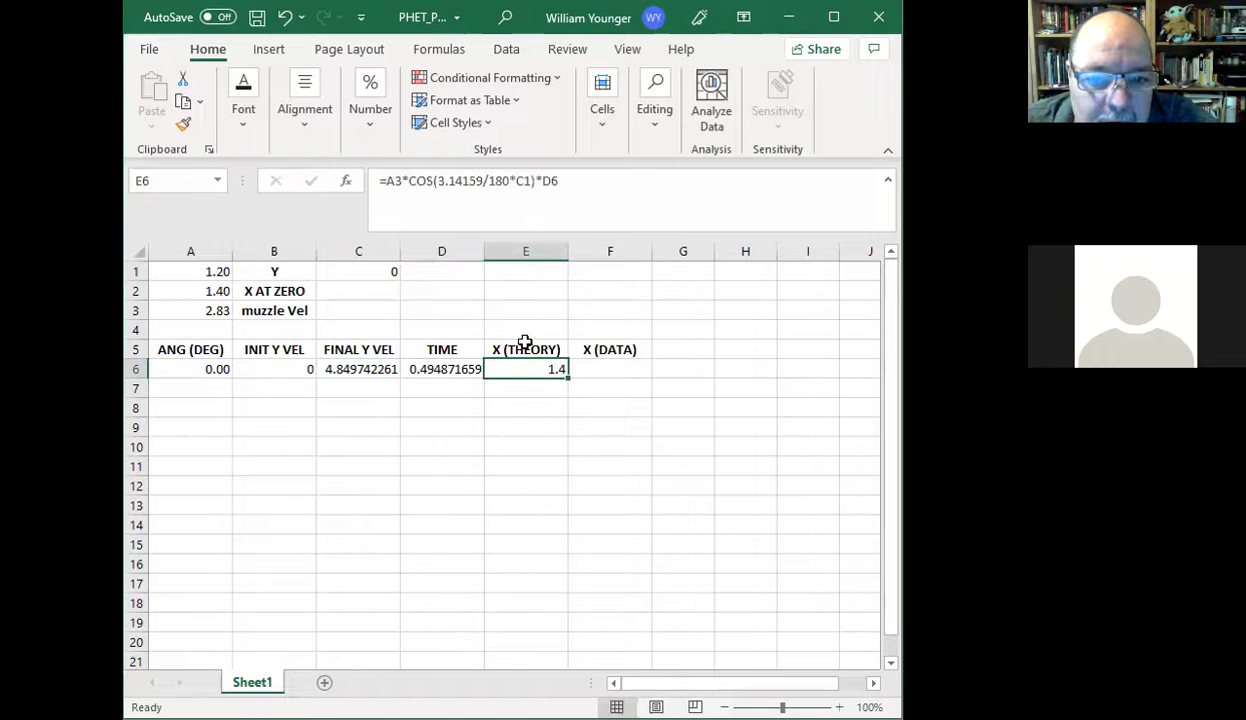
double_click(520, 181)
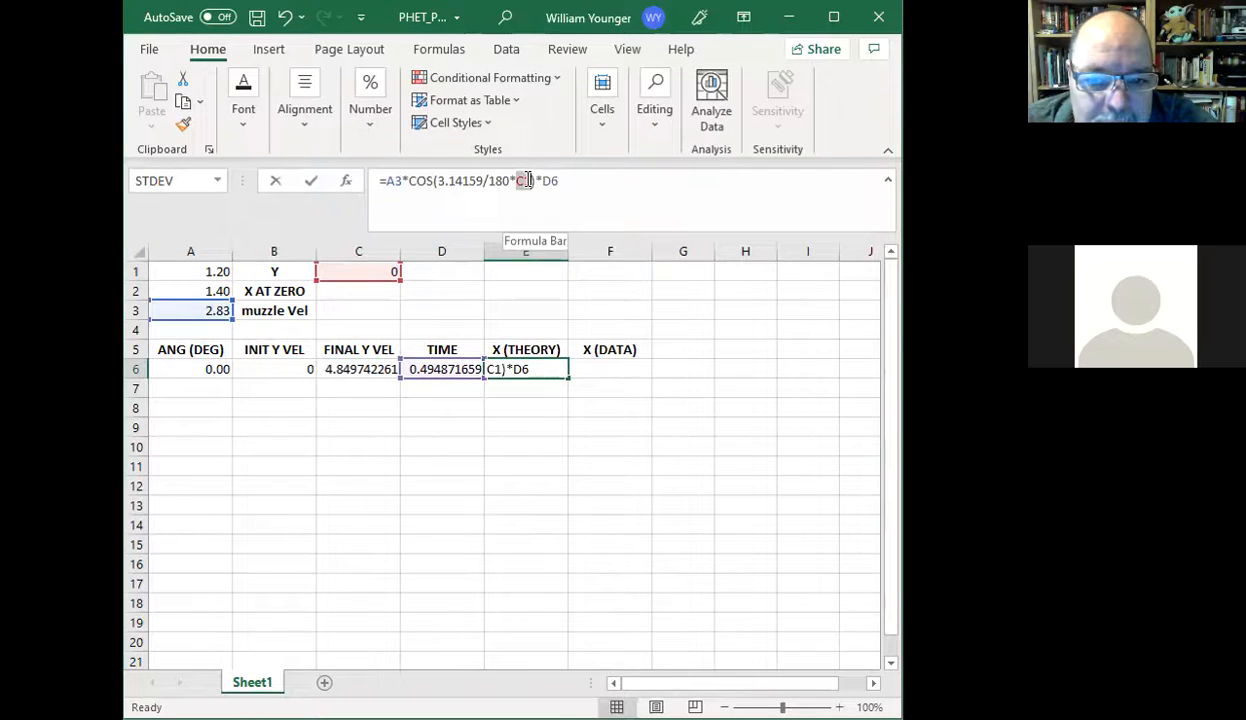
click(211, 367)
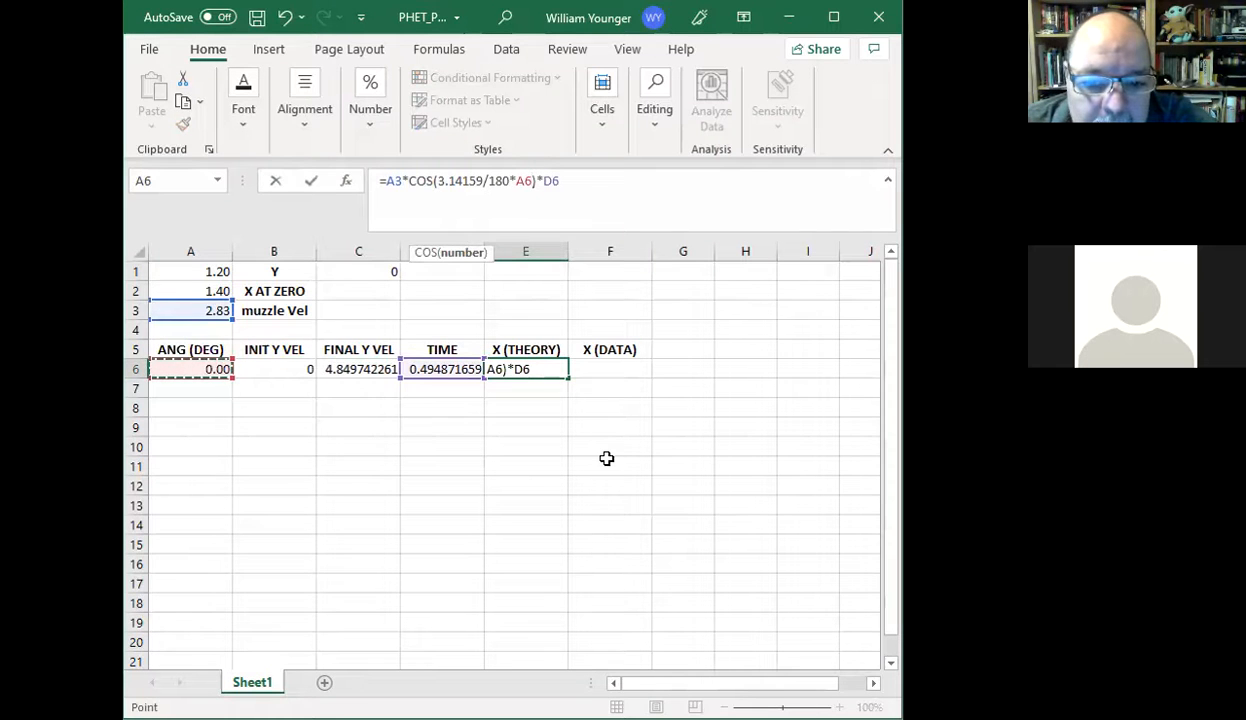
key(Return)
- Enter the launch angles 5, 10 and 15 degrees in cells A7 to A9
click(200, 389)
text(5)
key(Return)
text(10)
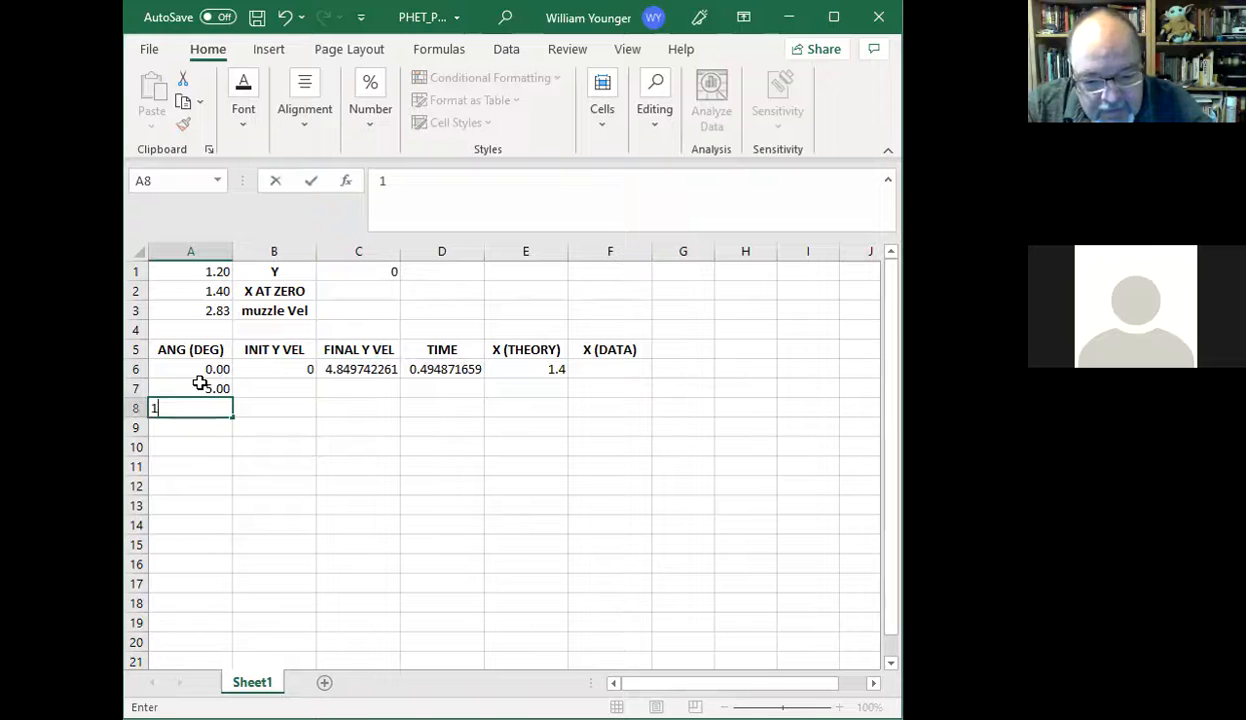
key(Return)
text(15)
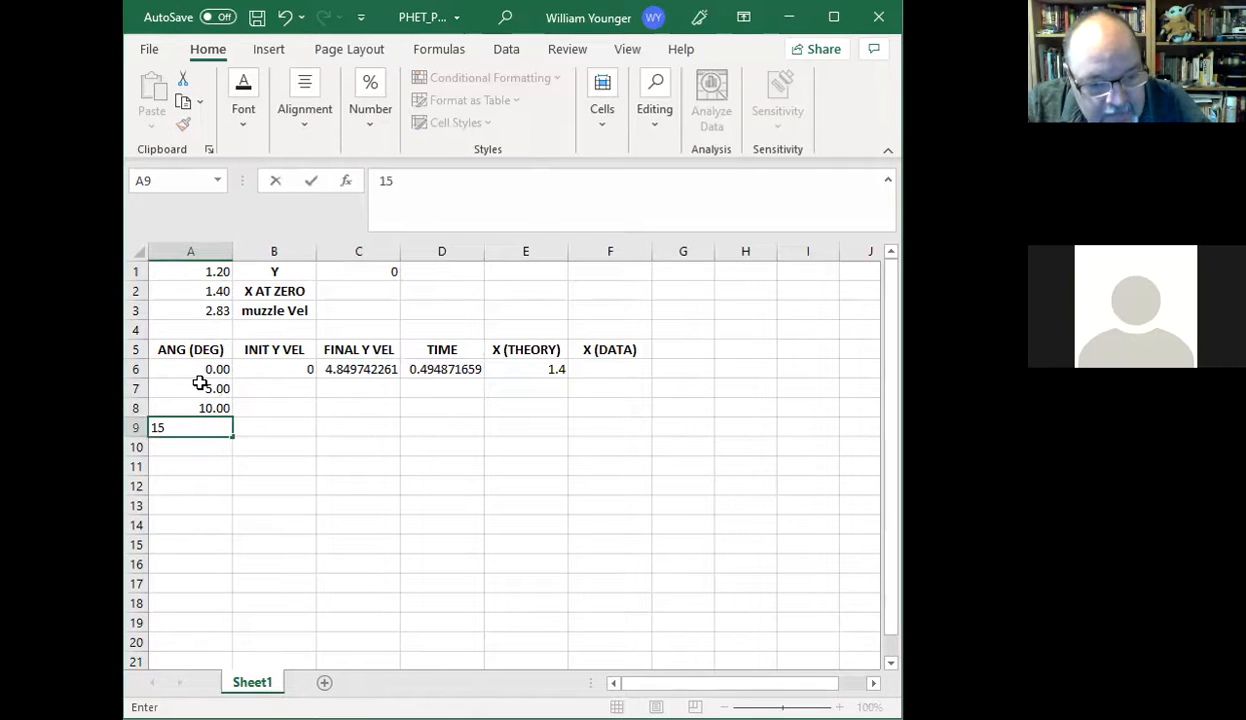
key(Return)
- Fill the INIT Y VEL and FINAL Y VEL formulas from row 6 down to row 9
click(258, 368)
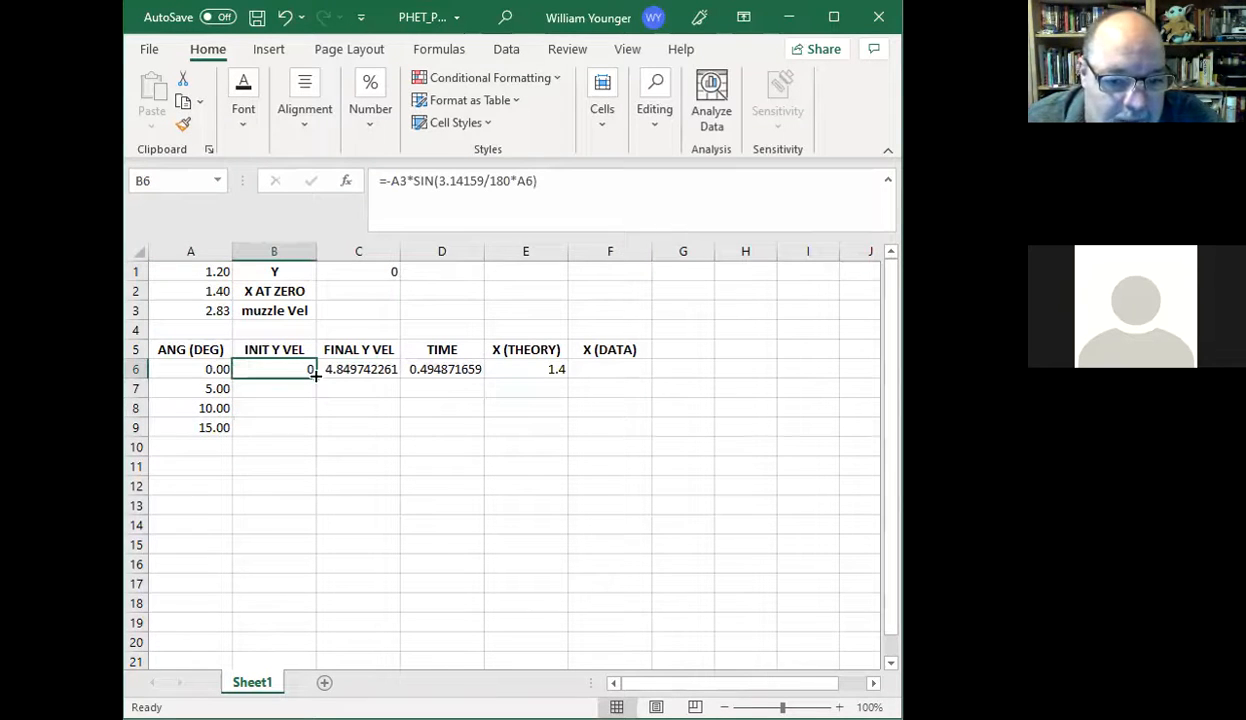
drag(315, 377, 397, 427)
click(372, 372)
- Fill the TIME formula from D6 down to D8 and the X (THEORY) formula from E6 down to E7
click(437, 365)
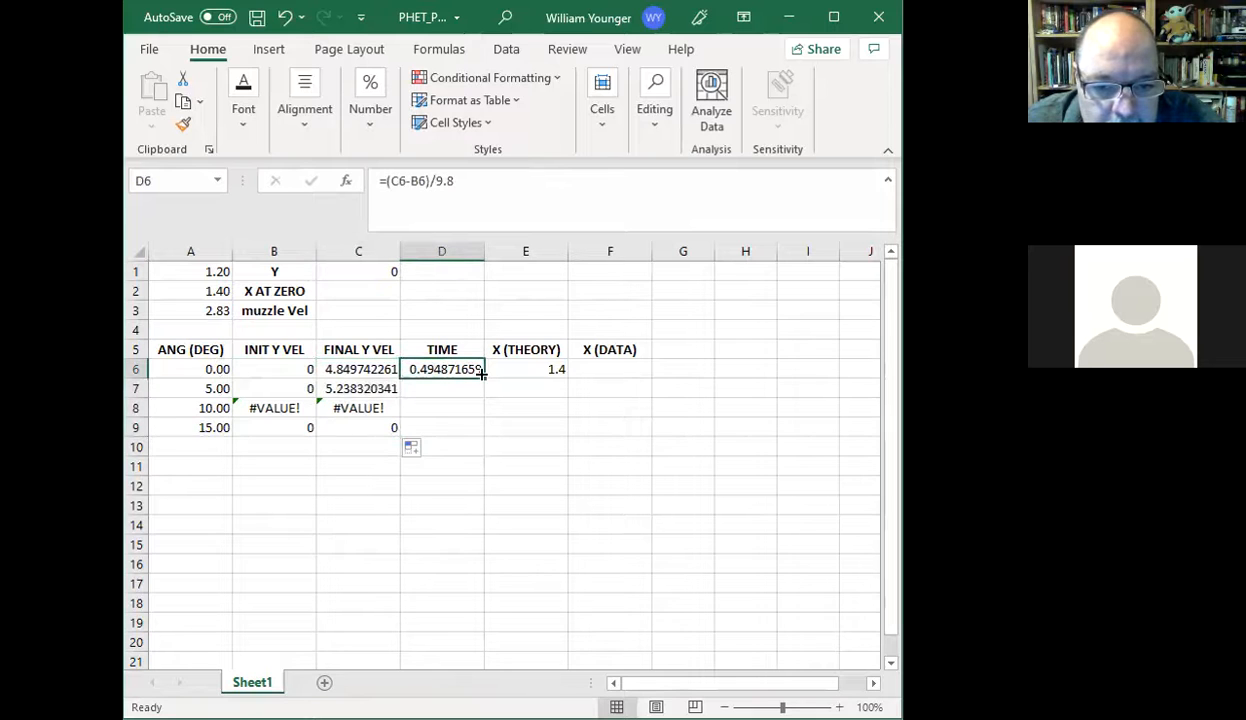
drag(483, 377, 488, 416)
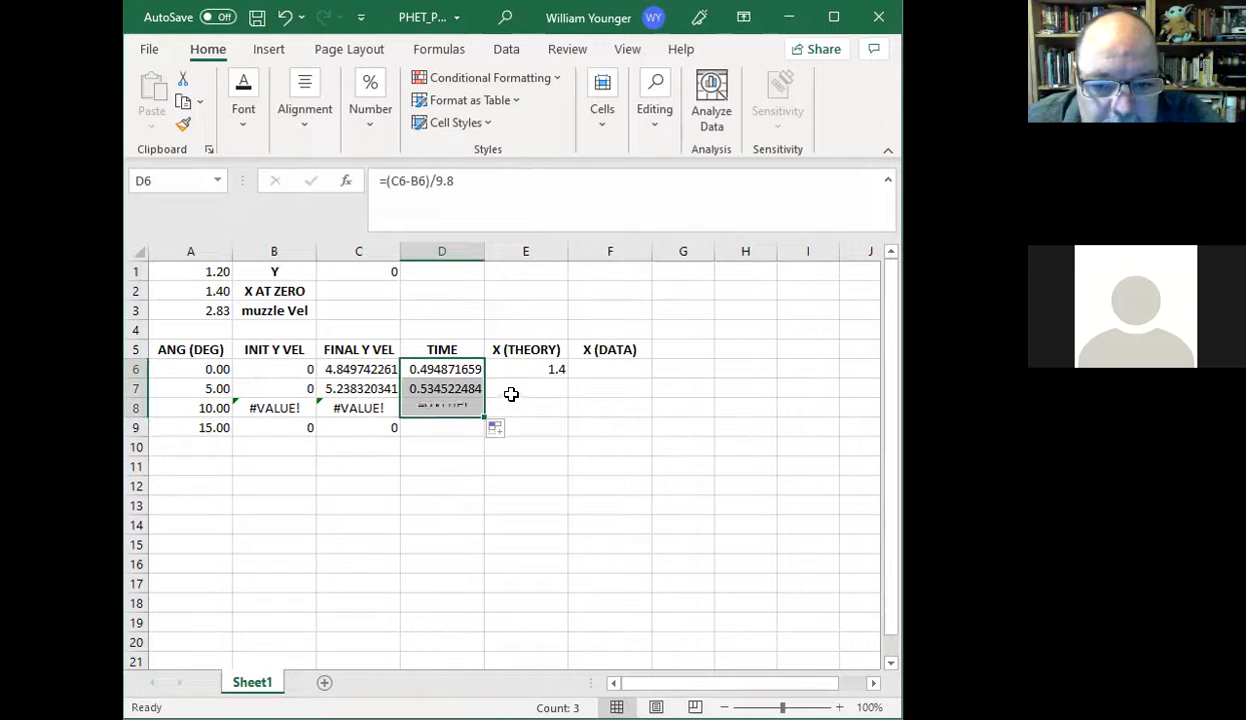
click(557, 370)
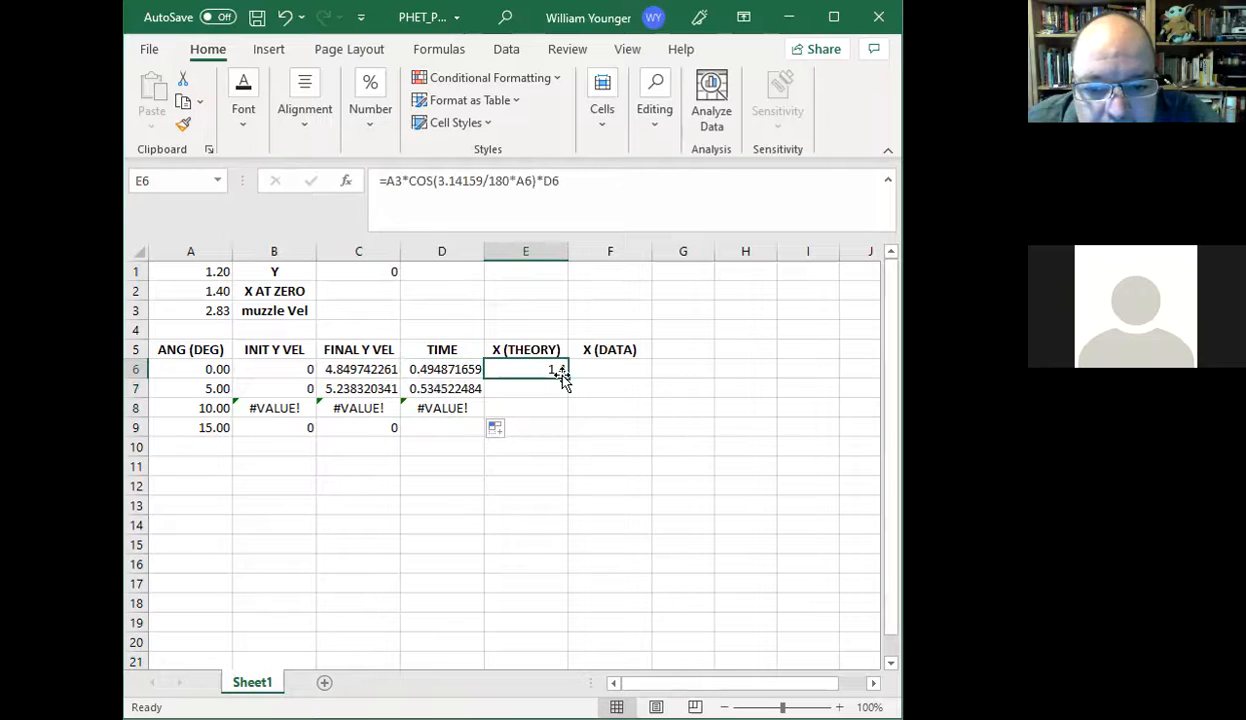
drag(565, 375, 571, 397)
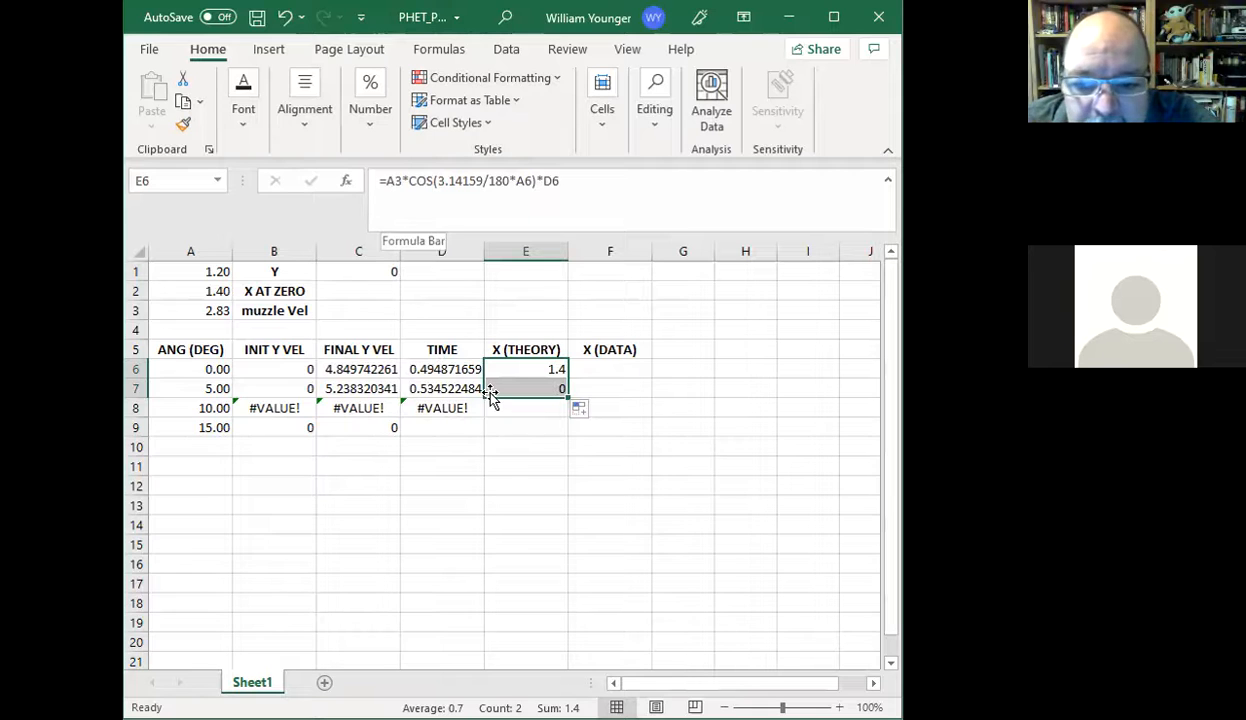
- Make the A3 reference in B6 absolute, giving =-$A$3*SIN(3.14159/180*A6), and fill the formula down to B9
click(205, 372)
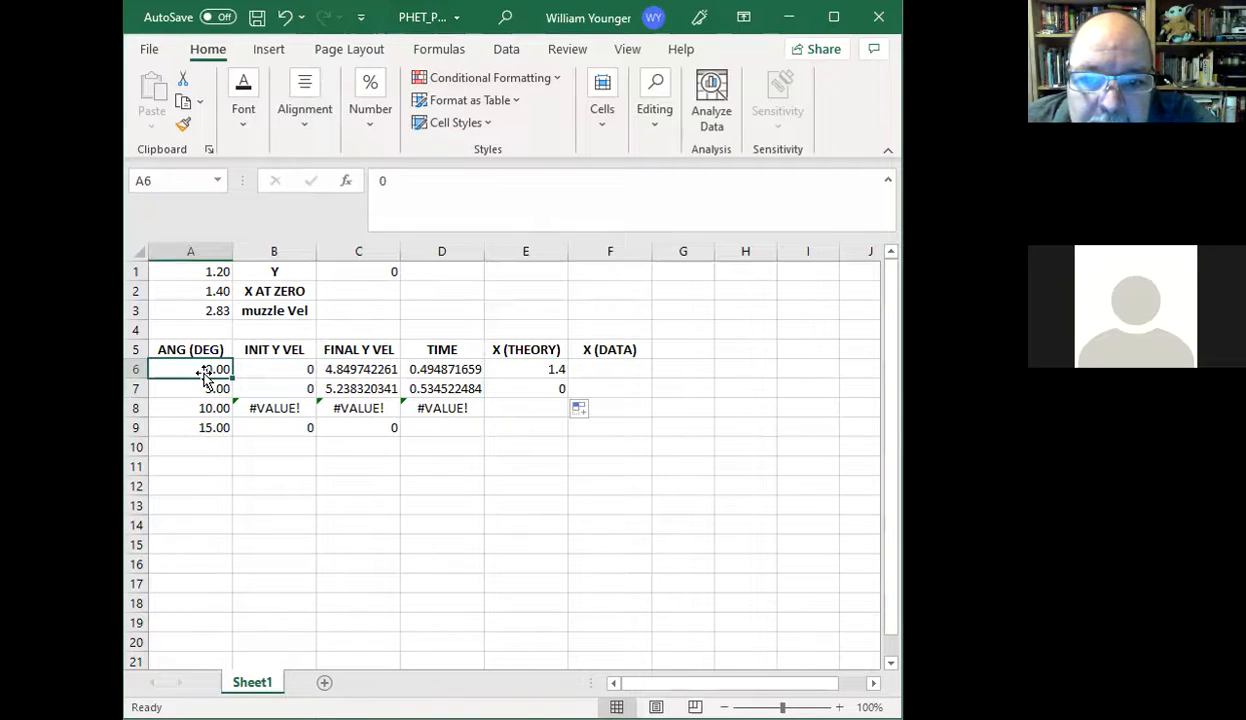
click(273, 368)
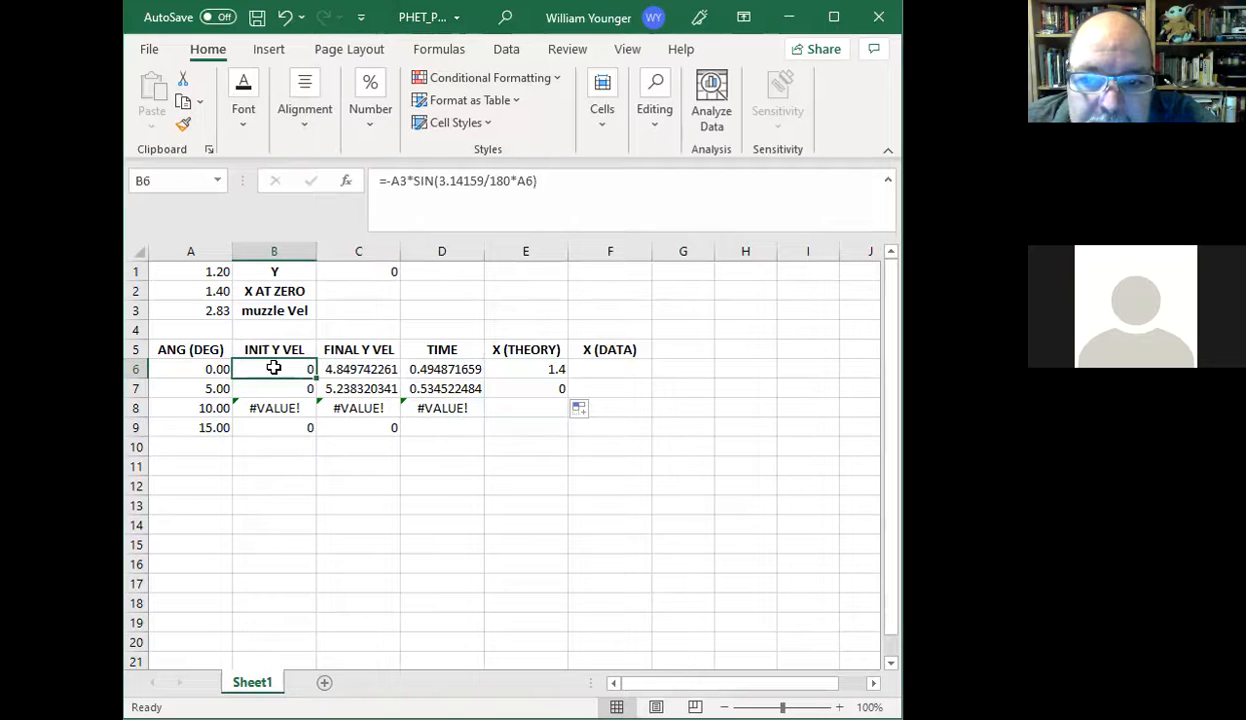
click(392, 181)
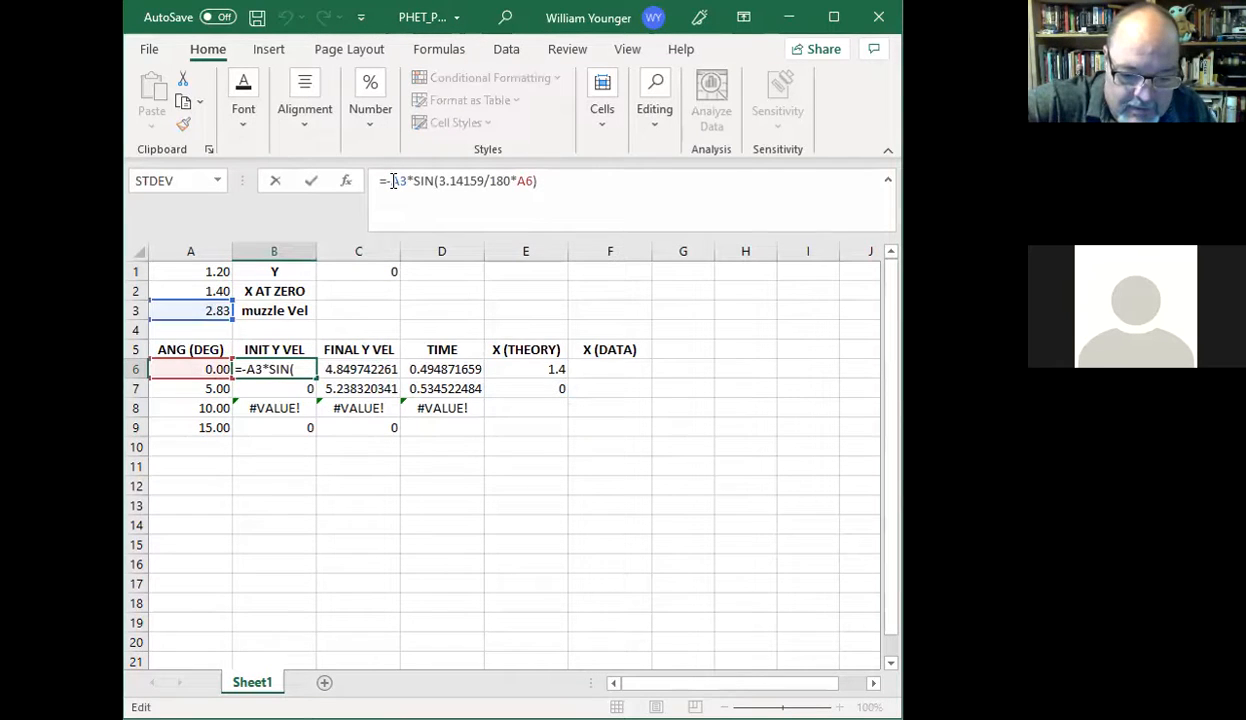
text($)
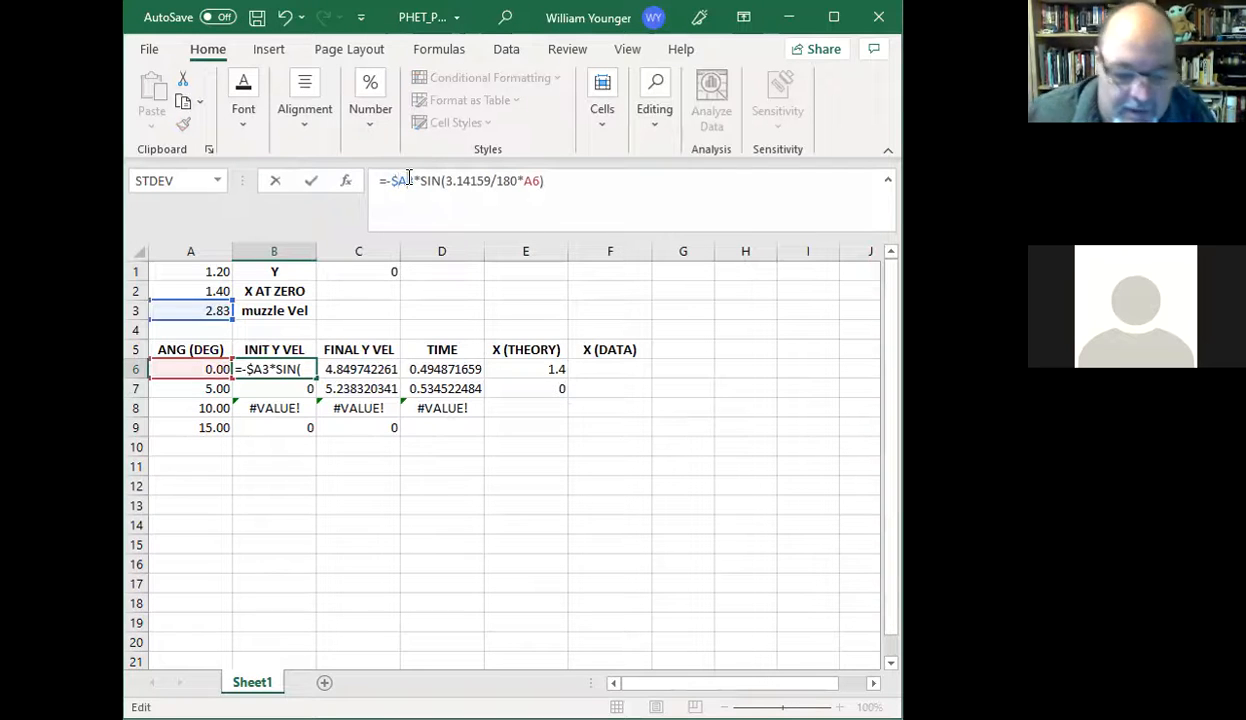
click(409, 180)
text($)
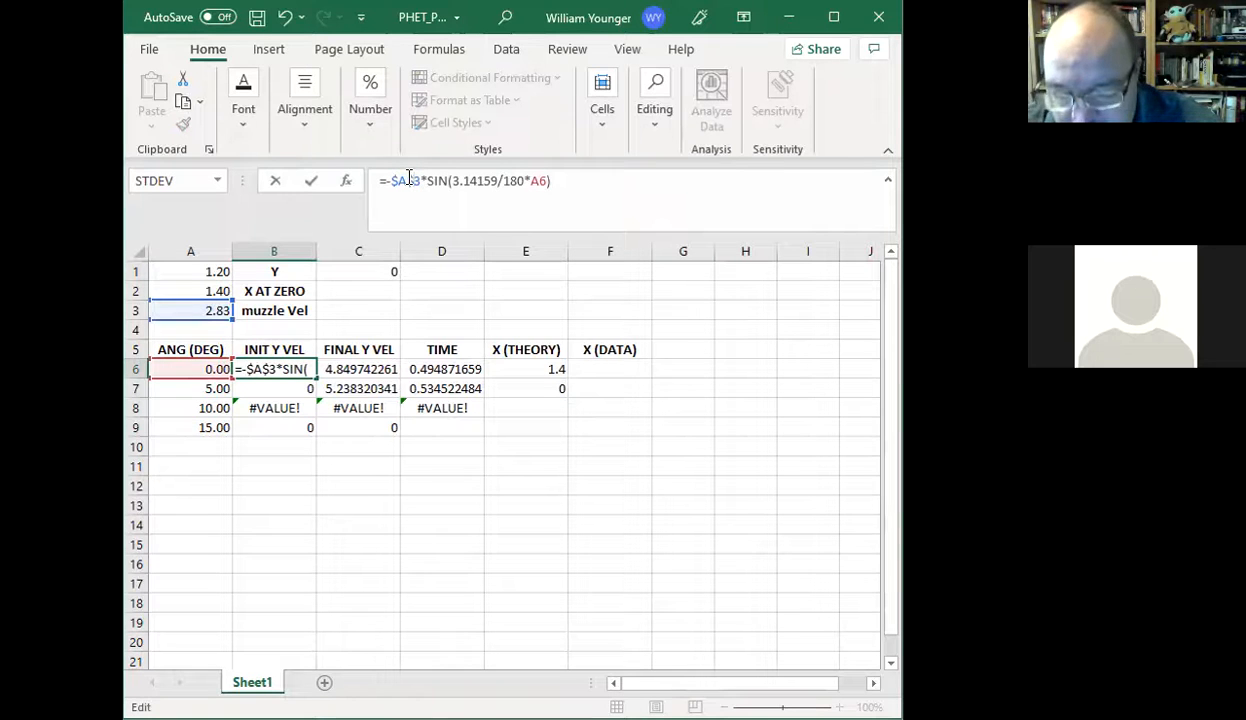
key(Return)
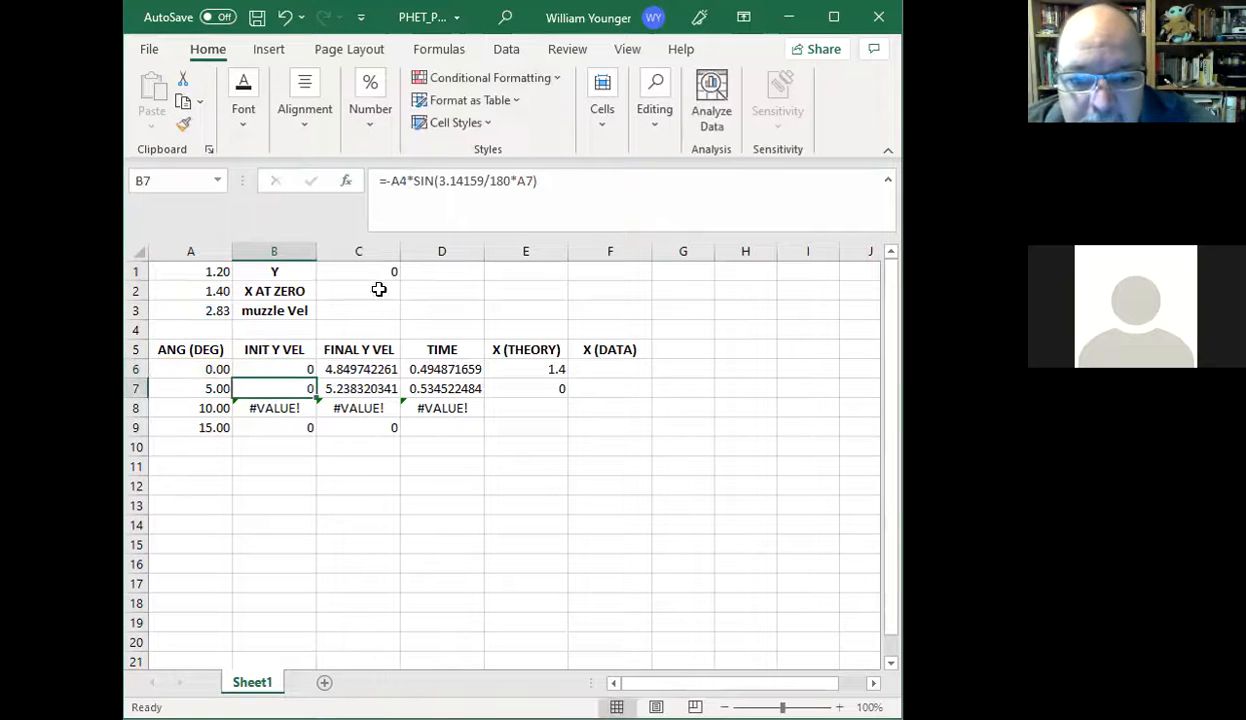
click(306, 368)
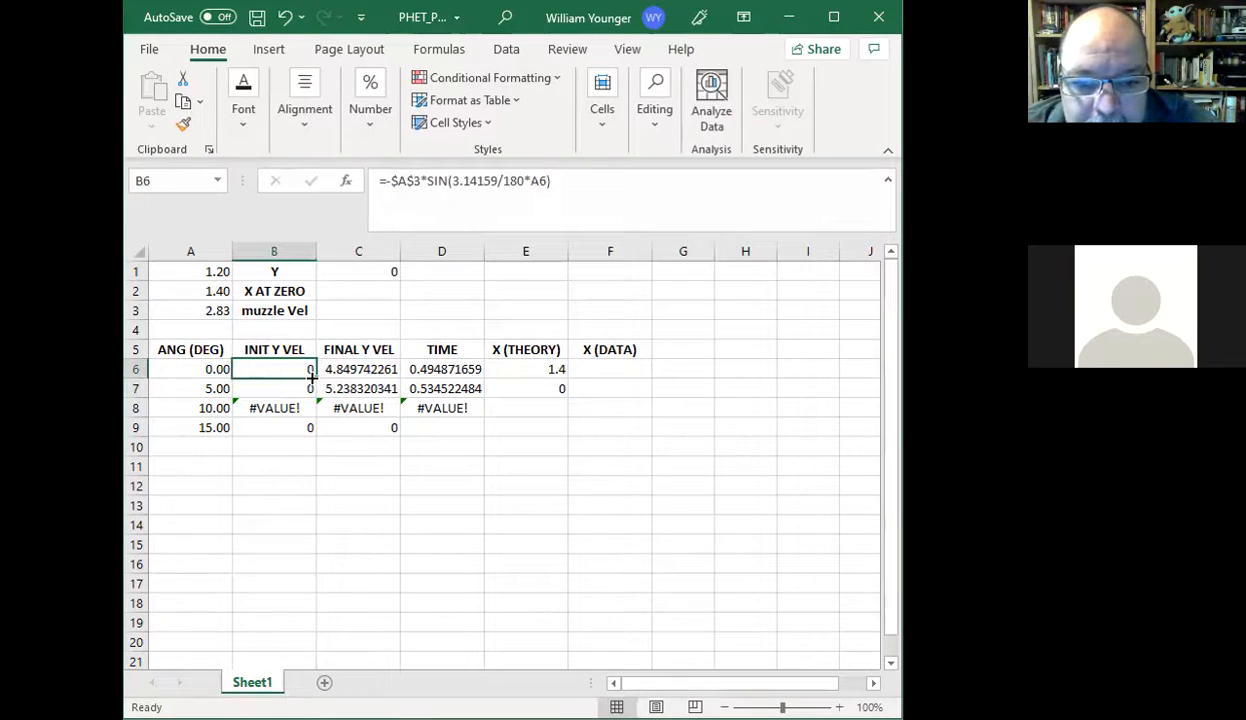
drag(312, 372, 302, 438)
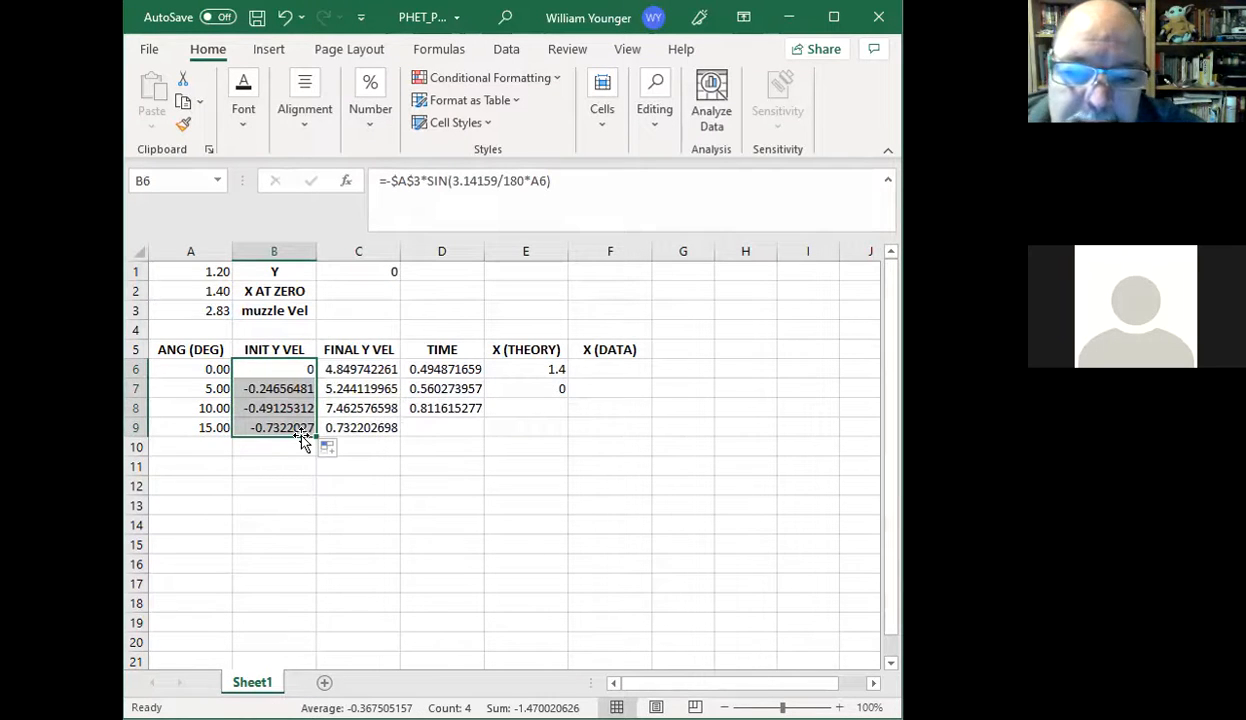
- Make the A1 reference in C6 absolute, giving =SQRT(B6^2+2*9.8*$A$1), and fill the formula down to C9
click(362, 367)
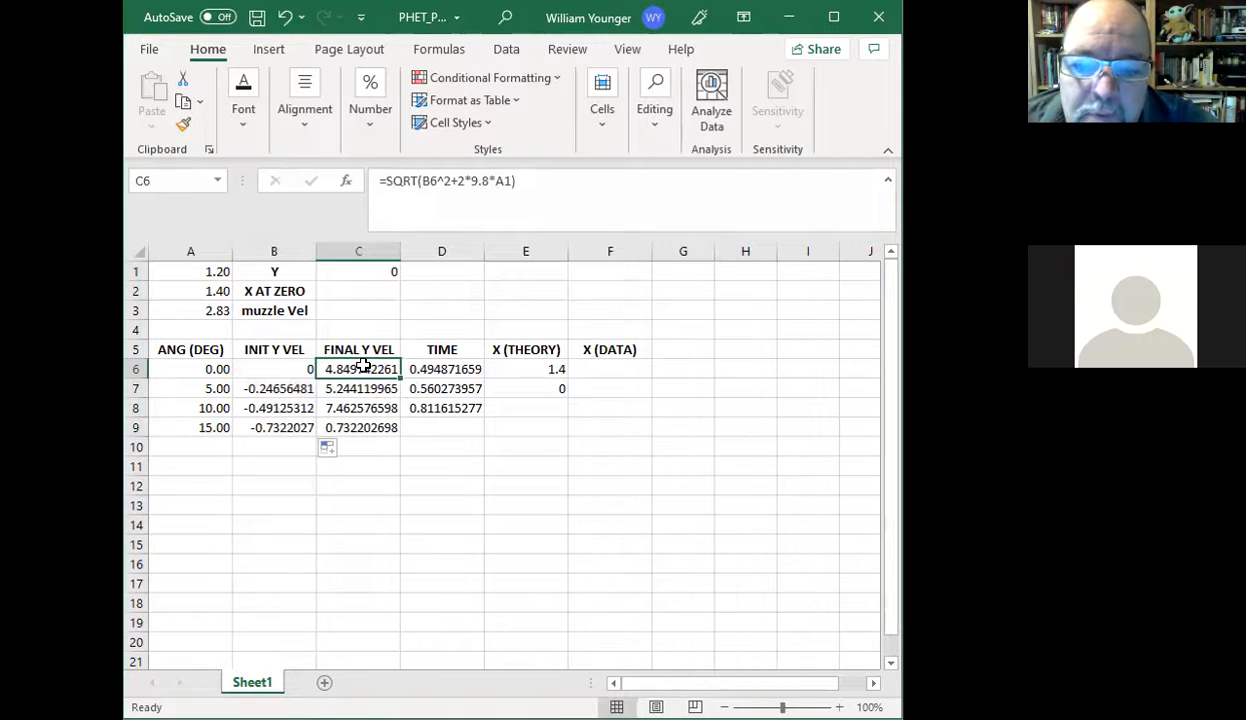
click(496, 185)
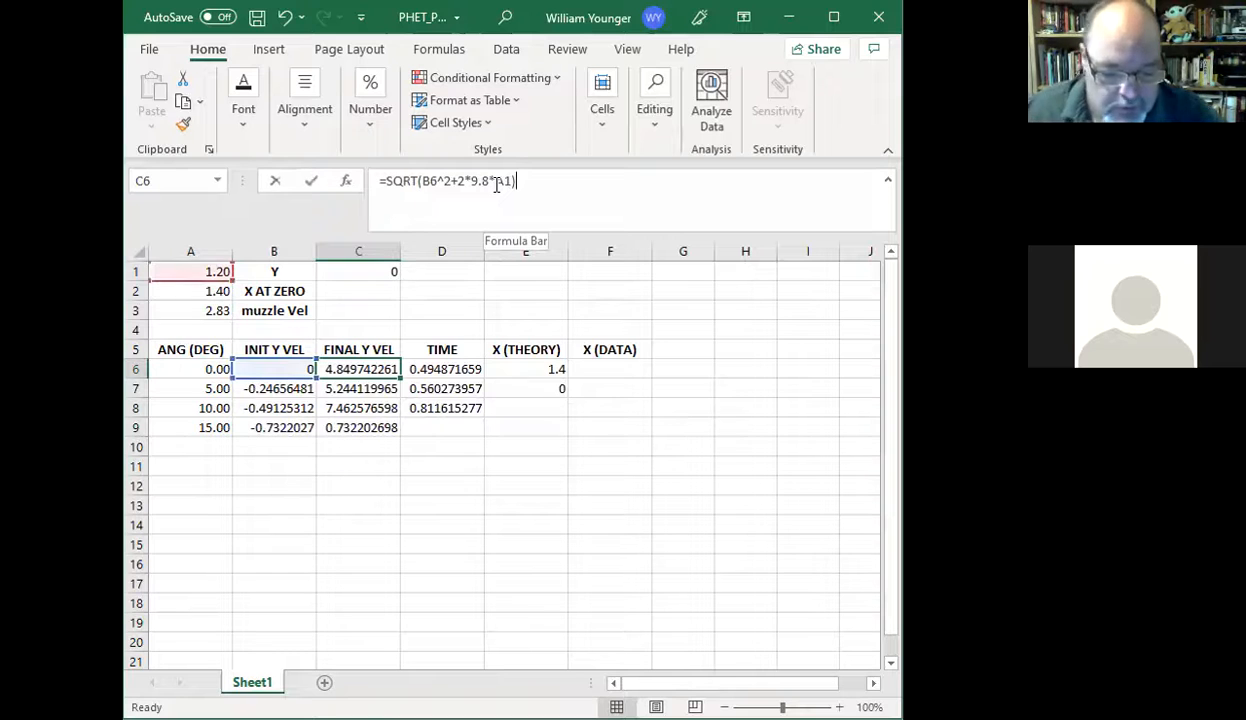
text($A)
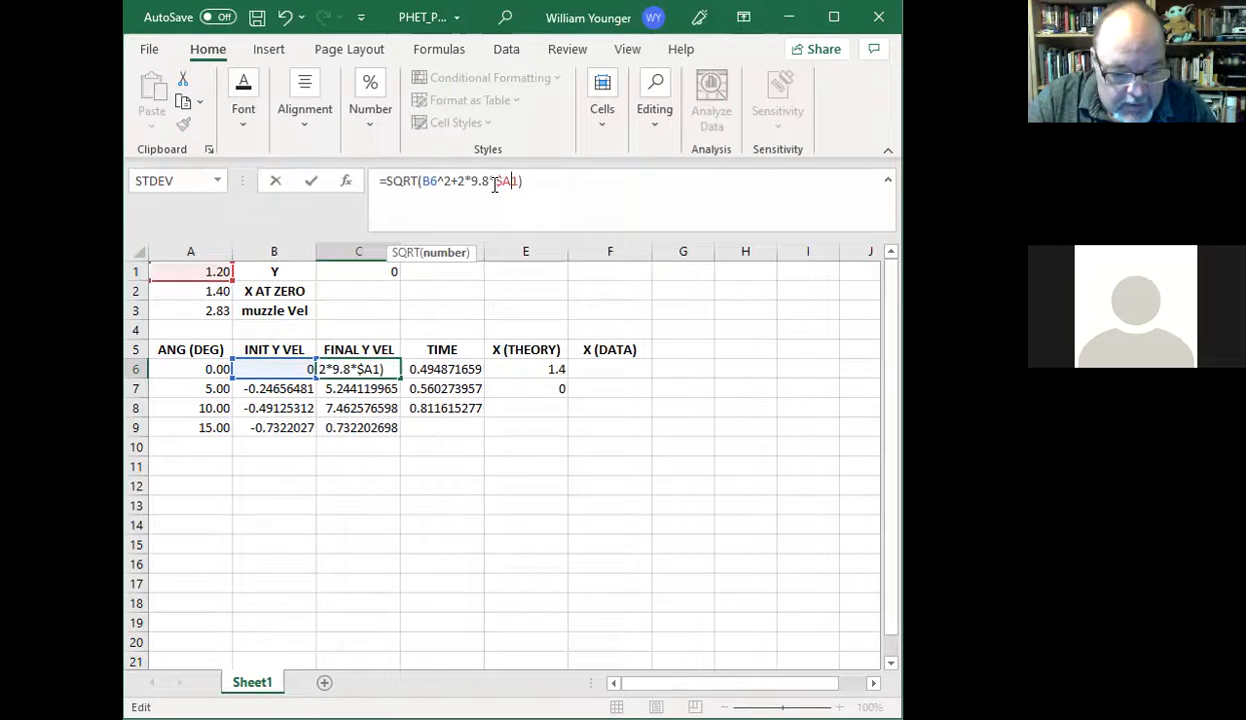
text($)
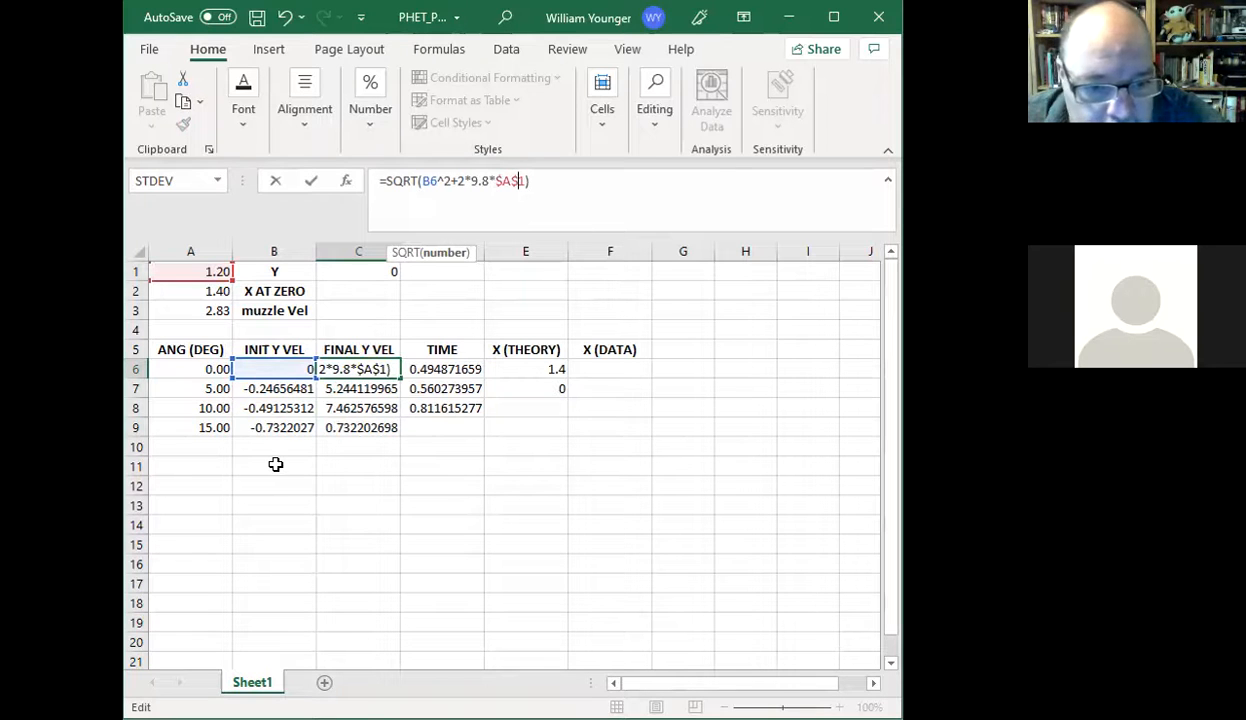
key(ctrl+Return)
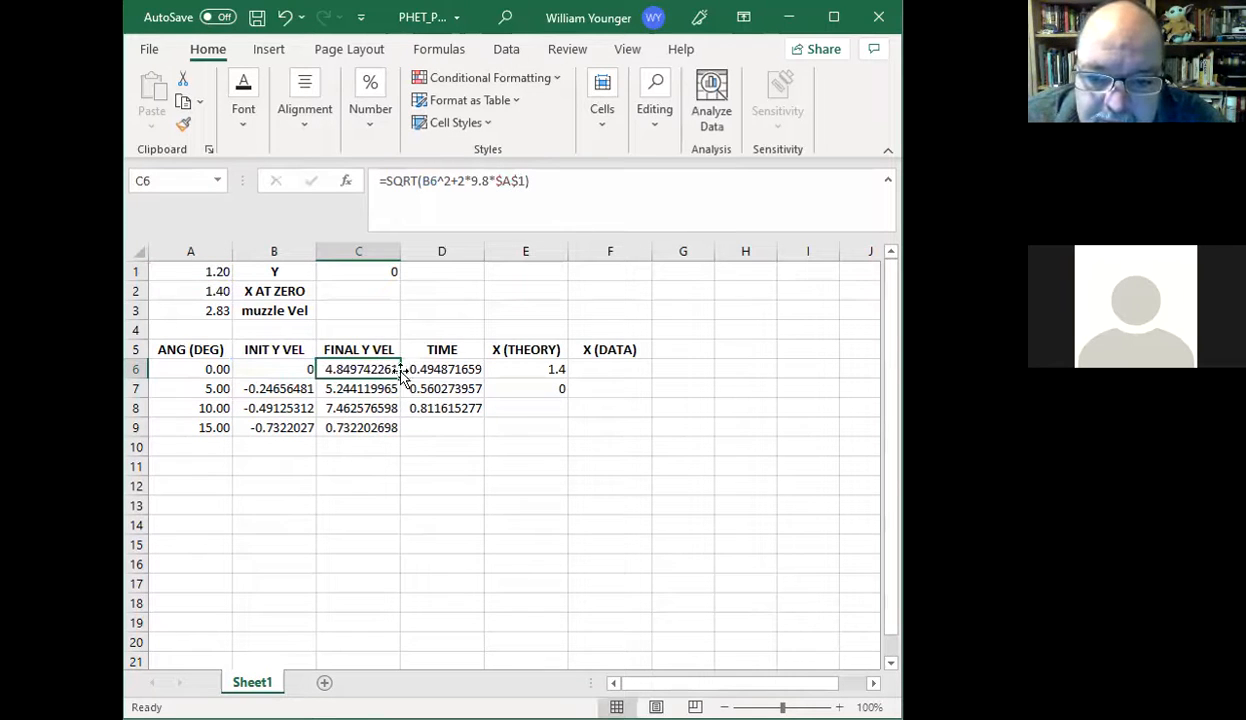
drag(400, 378, 398, 430)
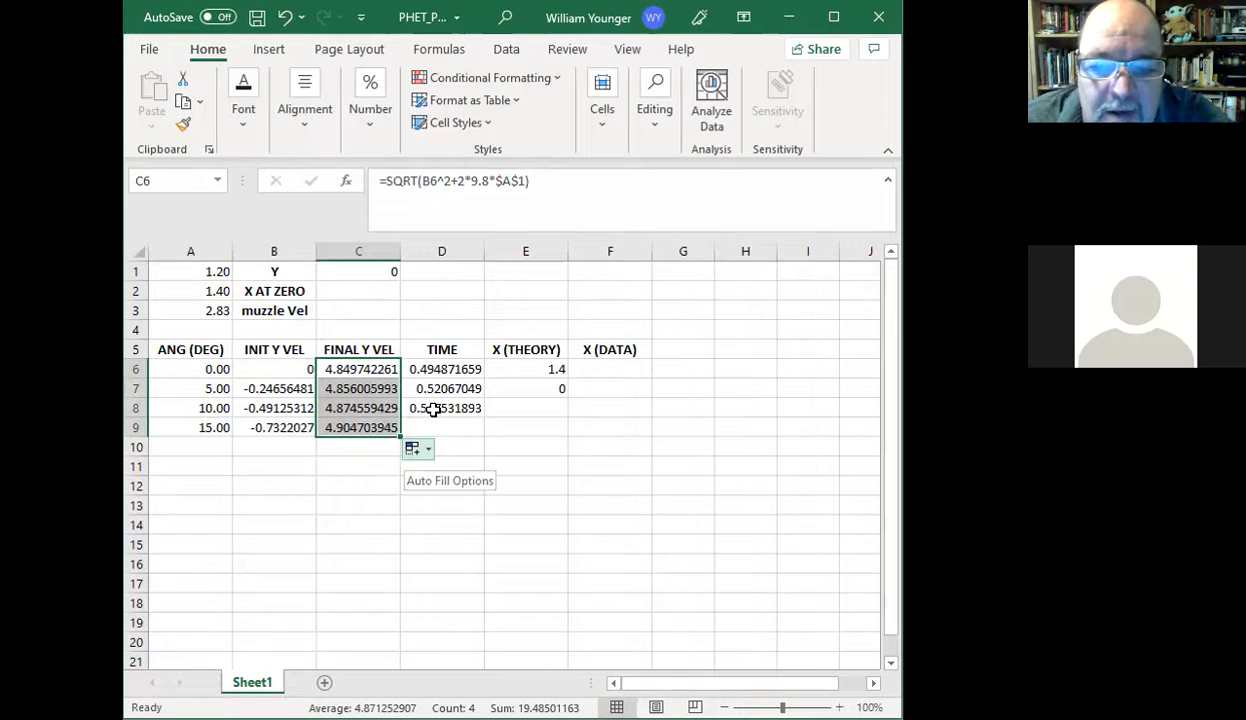
- Check the TIME formula in D6, then make A3 absolute in E6, giving =$A$3*COS(3.14159/180*A6)*D6, and fill it down to E9
drag(464, 370, 465, 371)
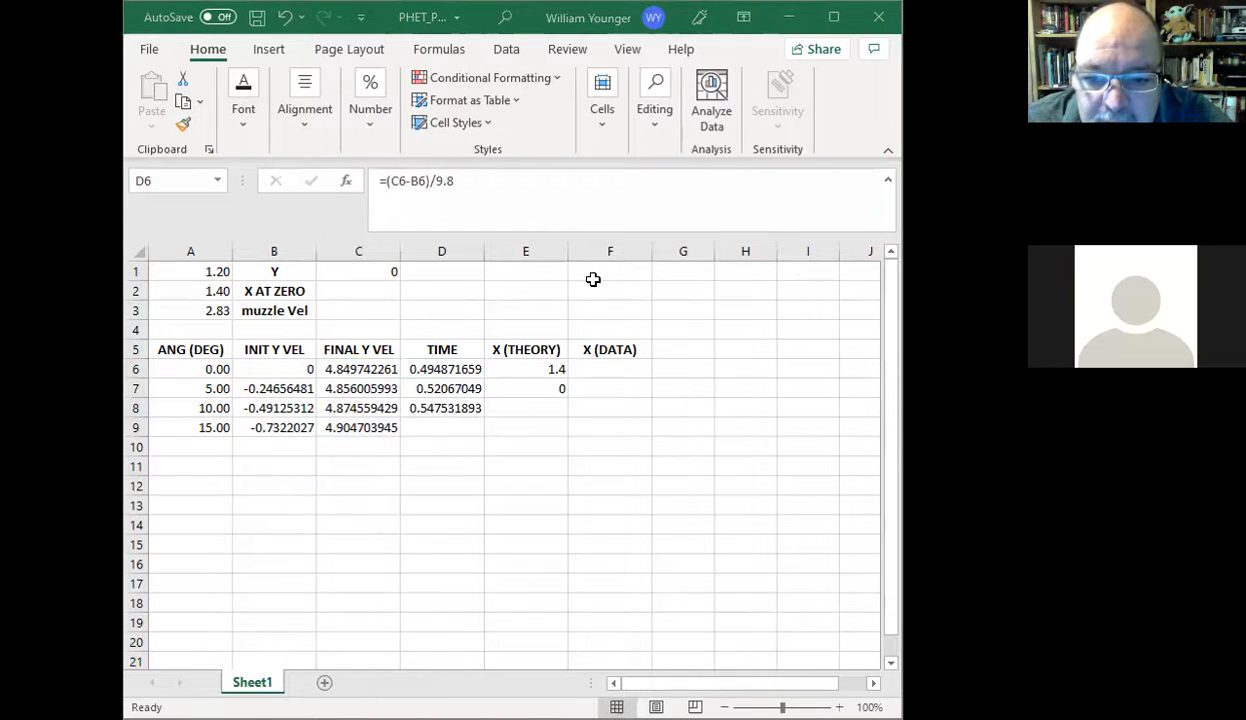
click(449, 430)
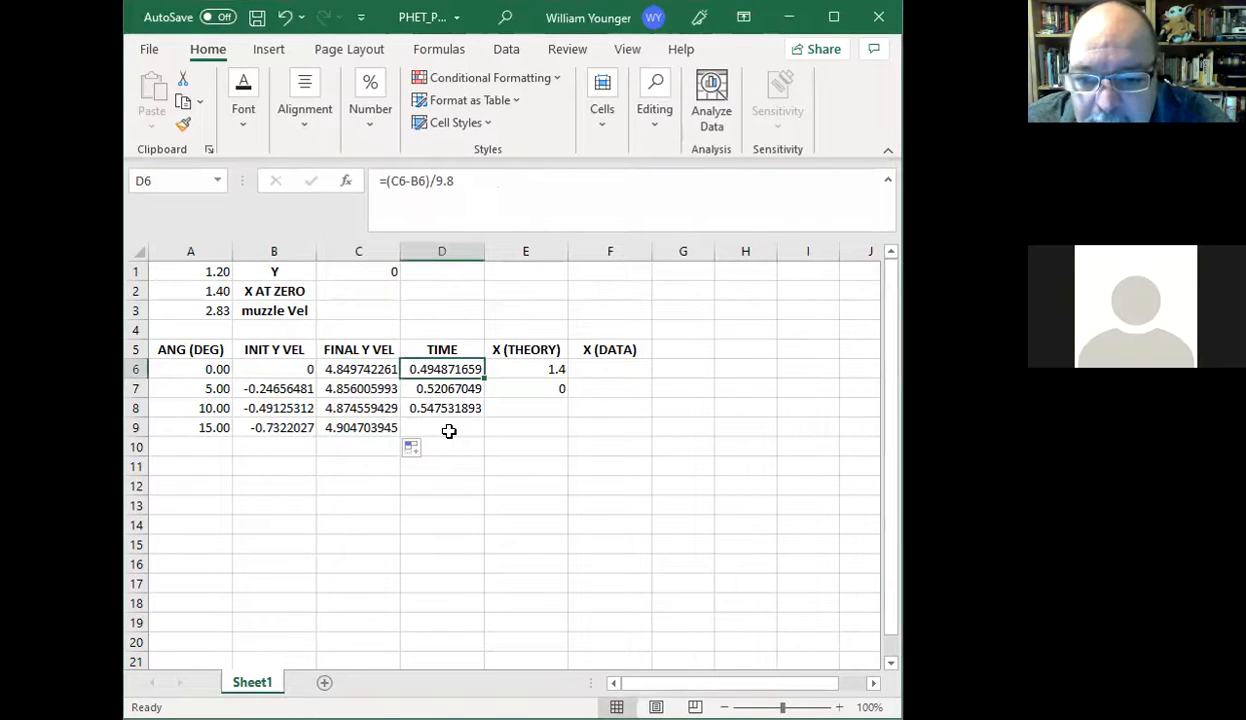
click(526, 366)
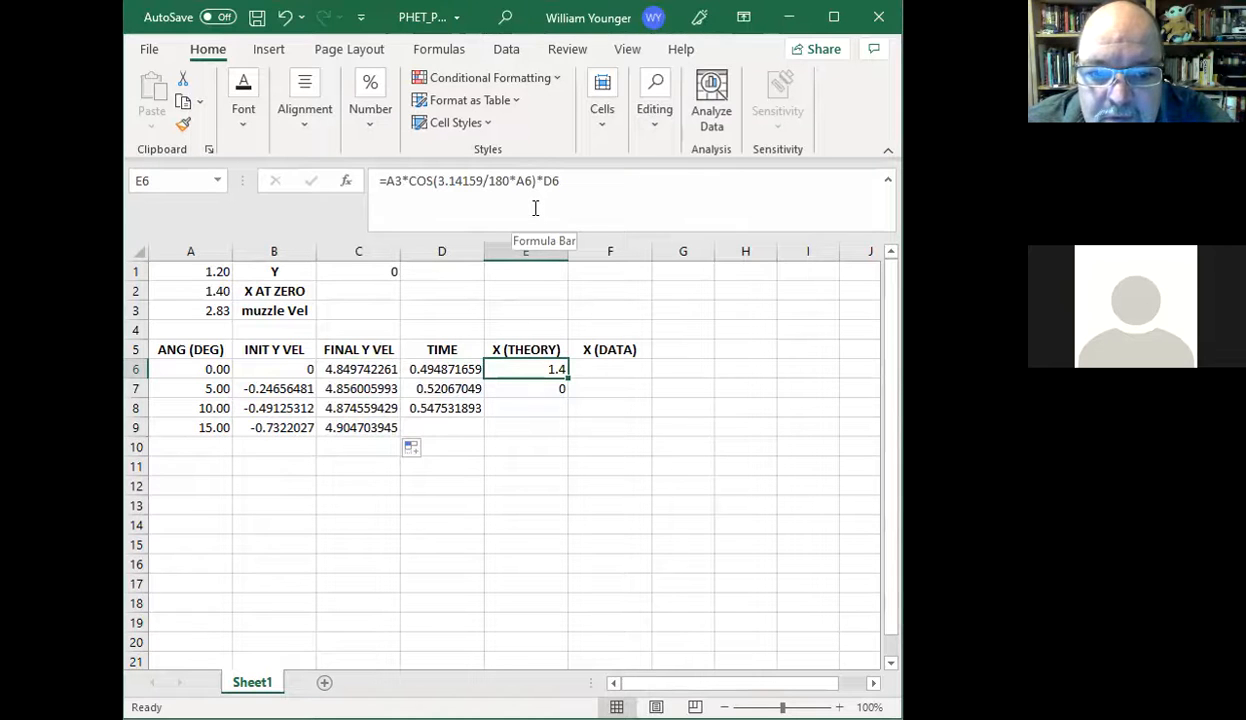
click(381, 181)
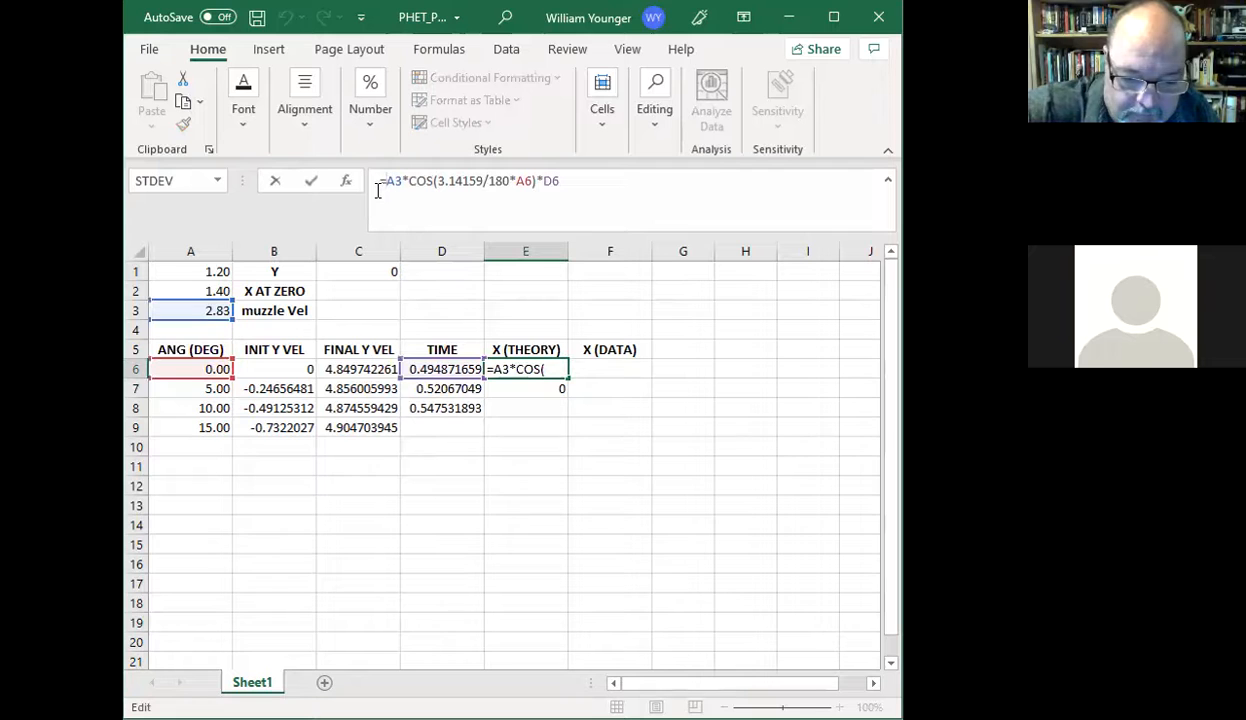
text($)
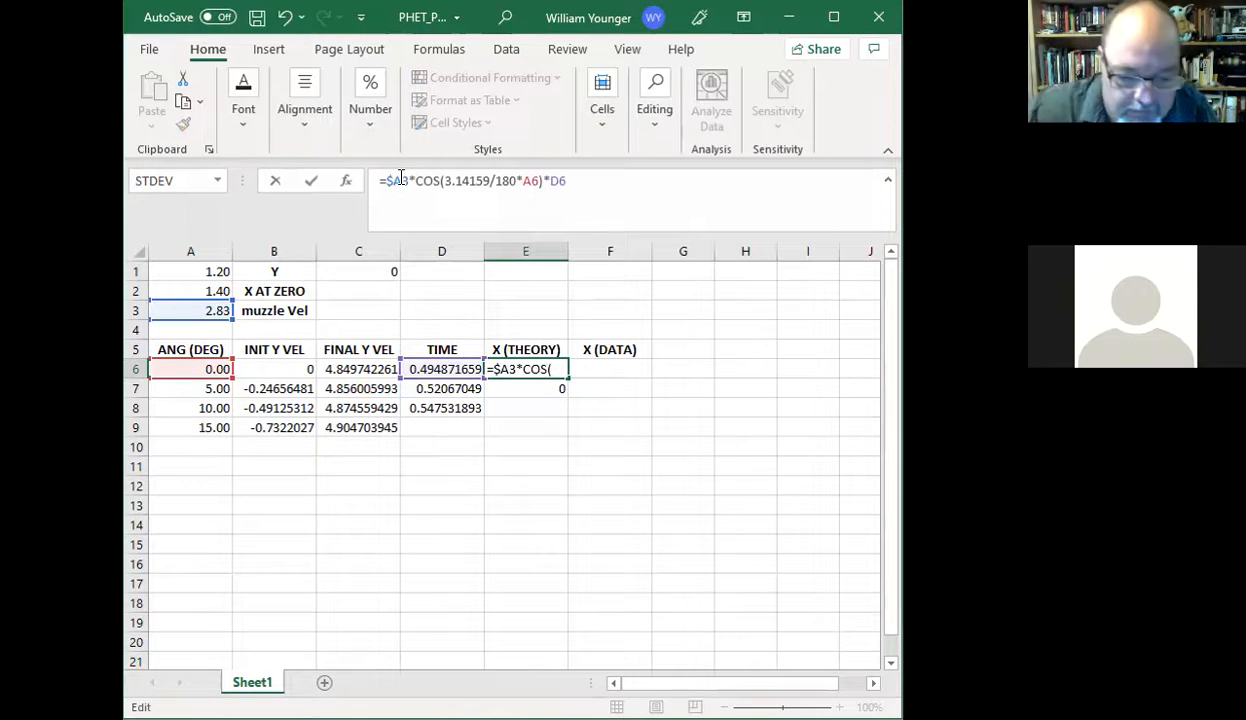
click(400, 180)
text($)
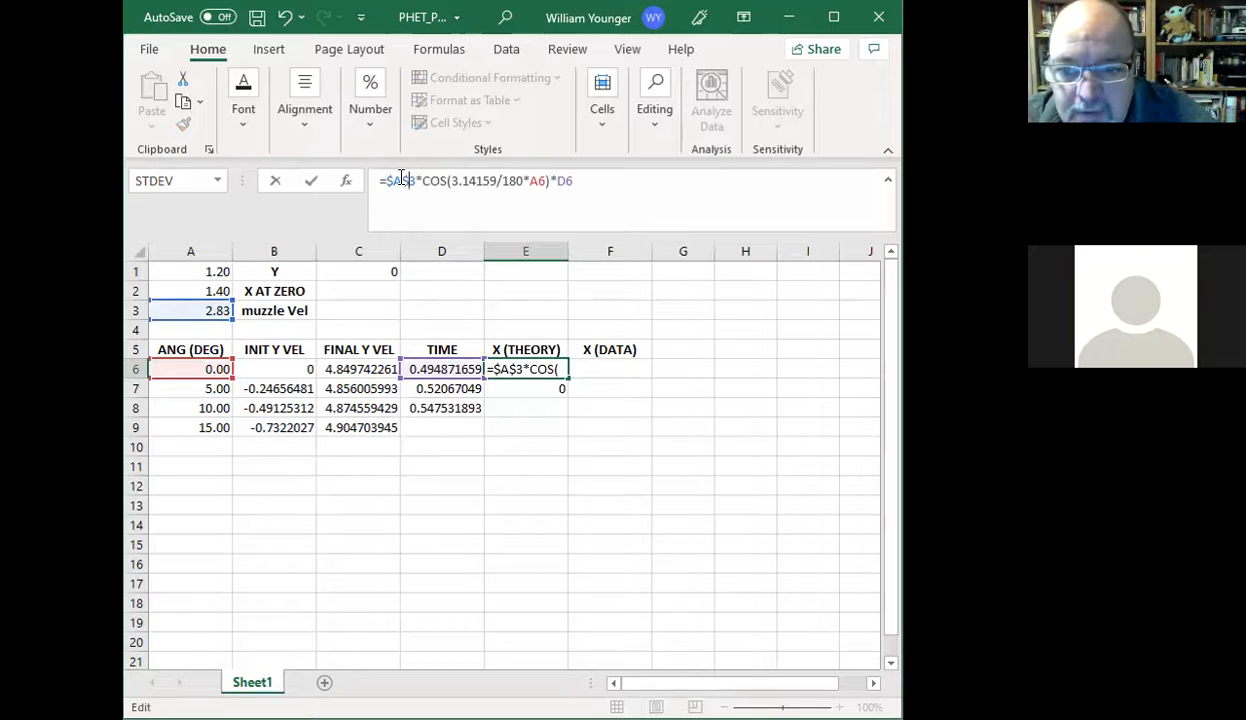
key(Return)
click(556, 367)
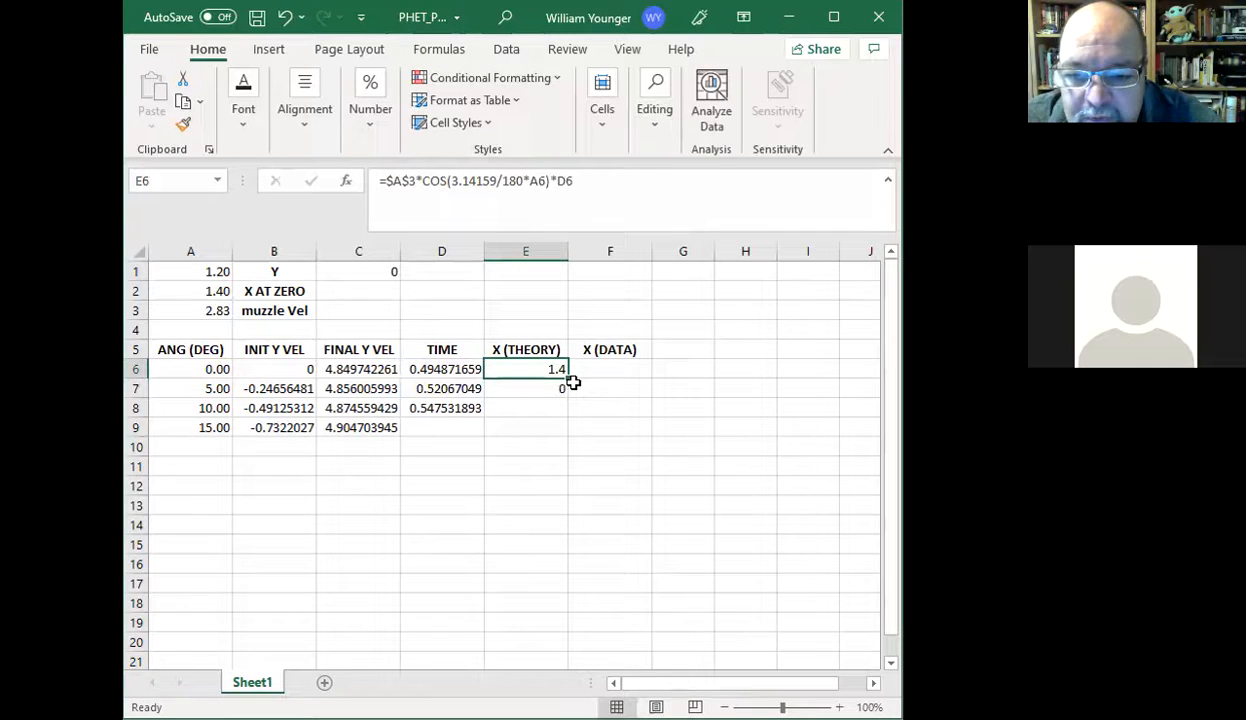
drag(567, 380, 571, 432)
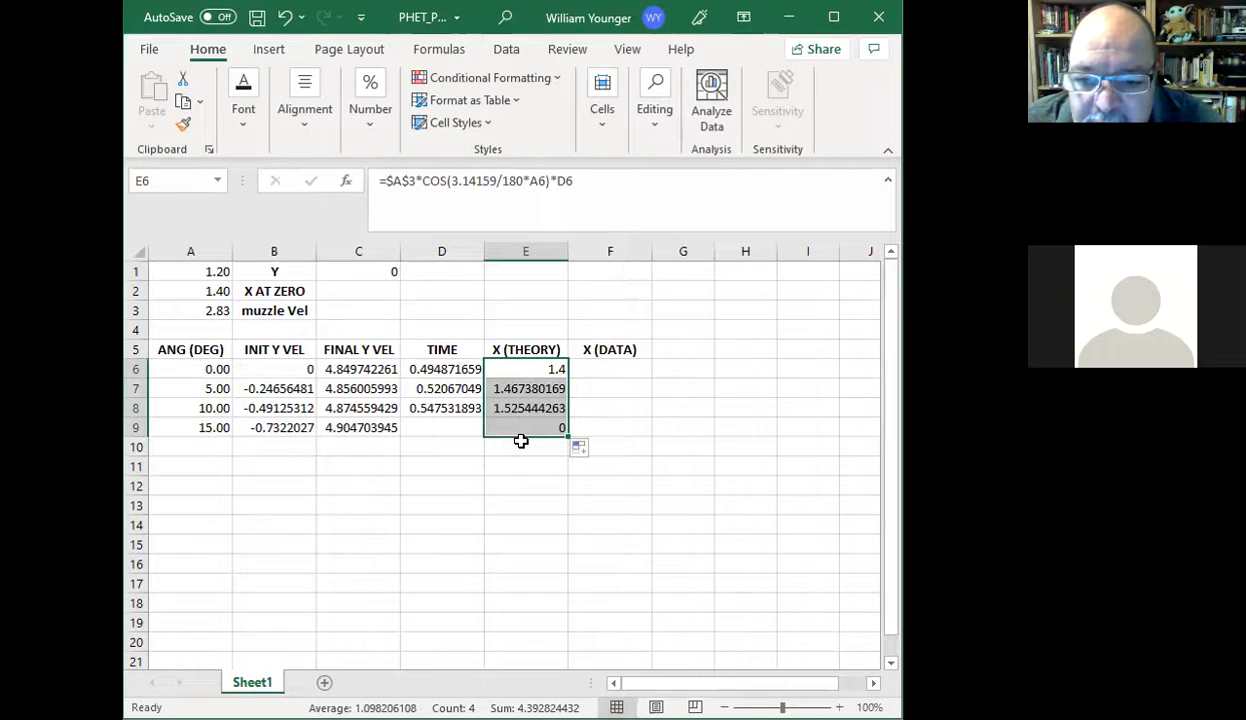
- Format columns A through F as Number with 3 decimal places
key(alt+Tab)
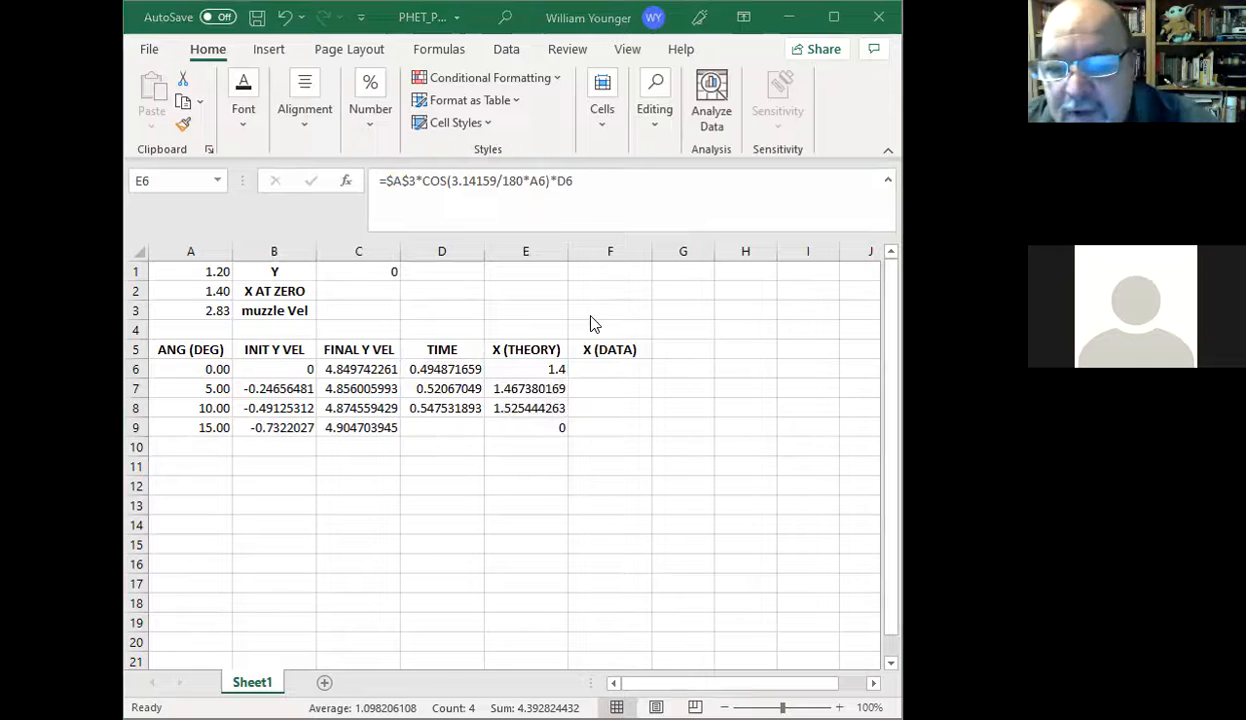
key(alt+Tab)
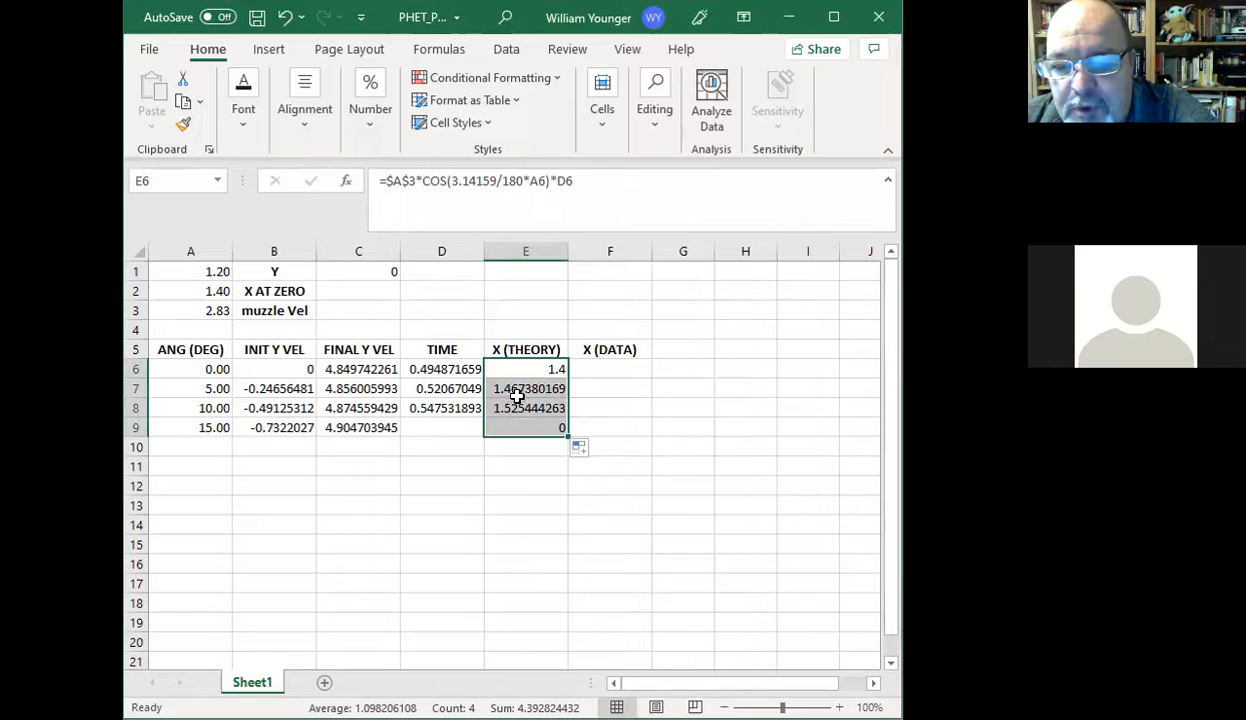
right_click(544, 252)
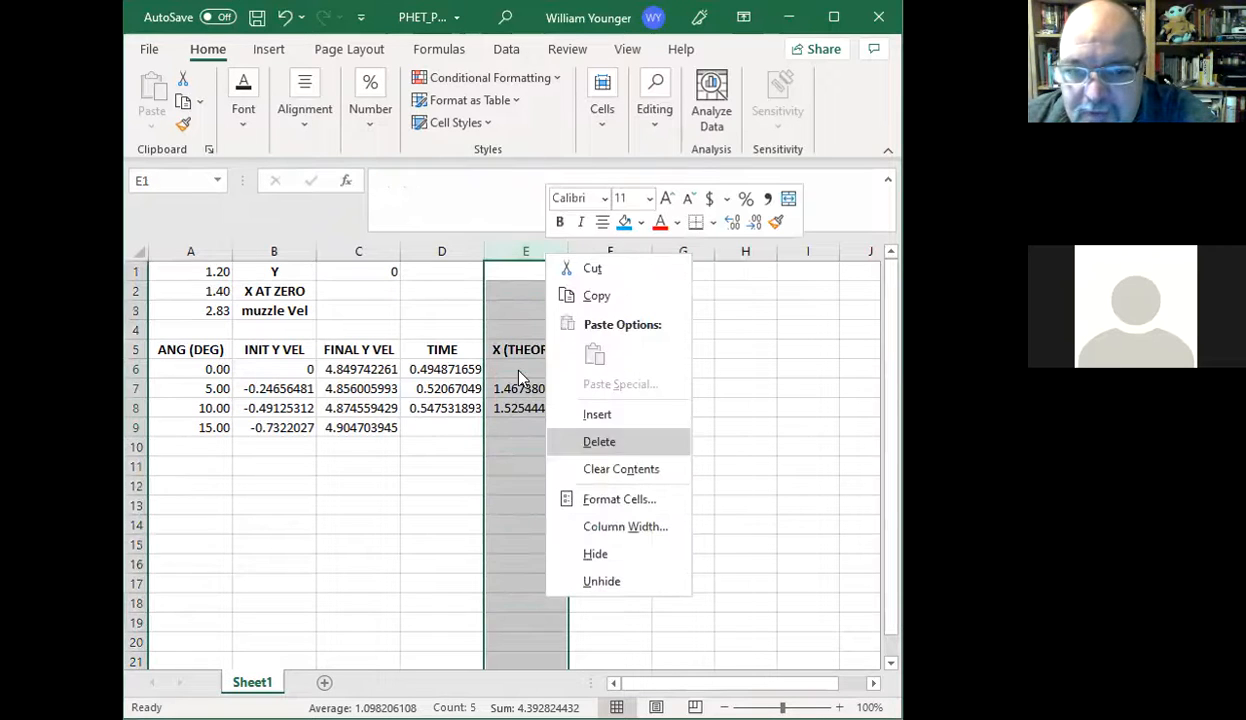
click(185, 252)
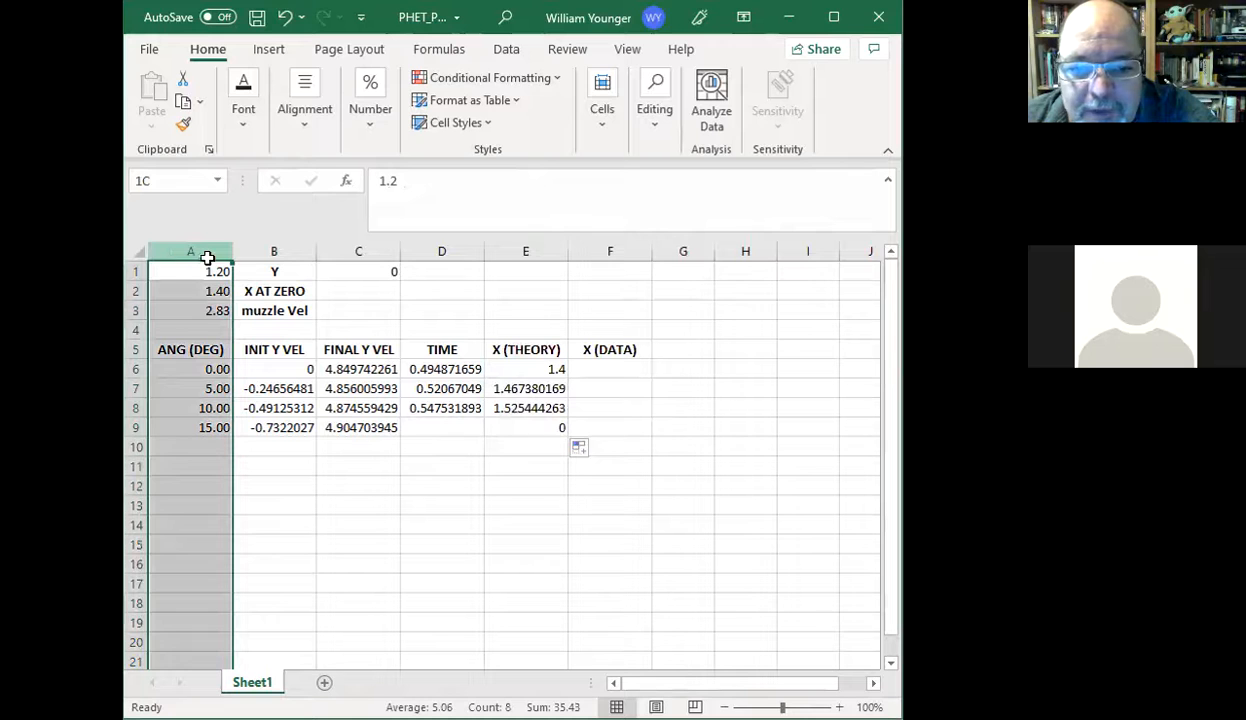
shift+click(590, 252)
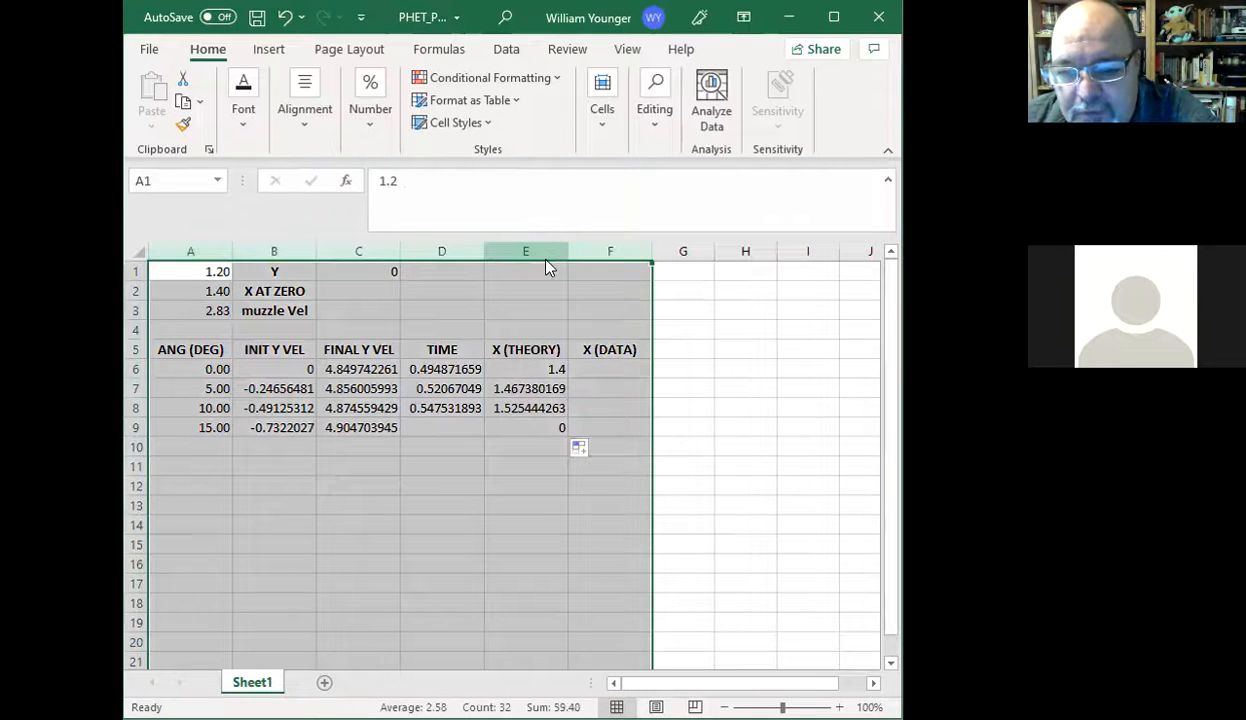
right_click(548, 264)
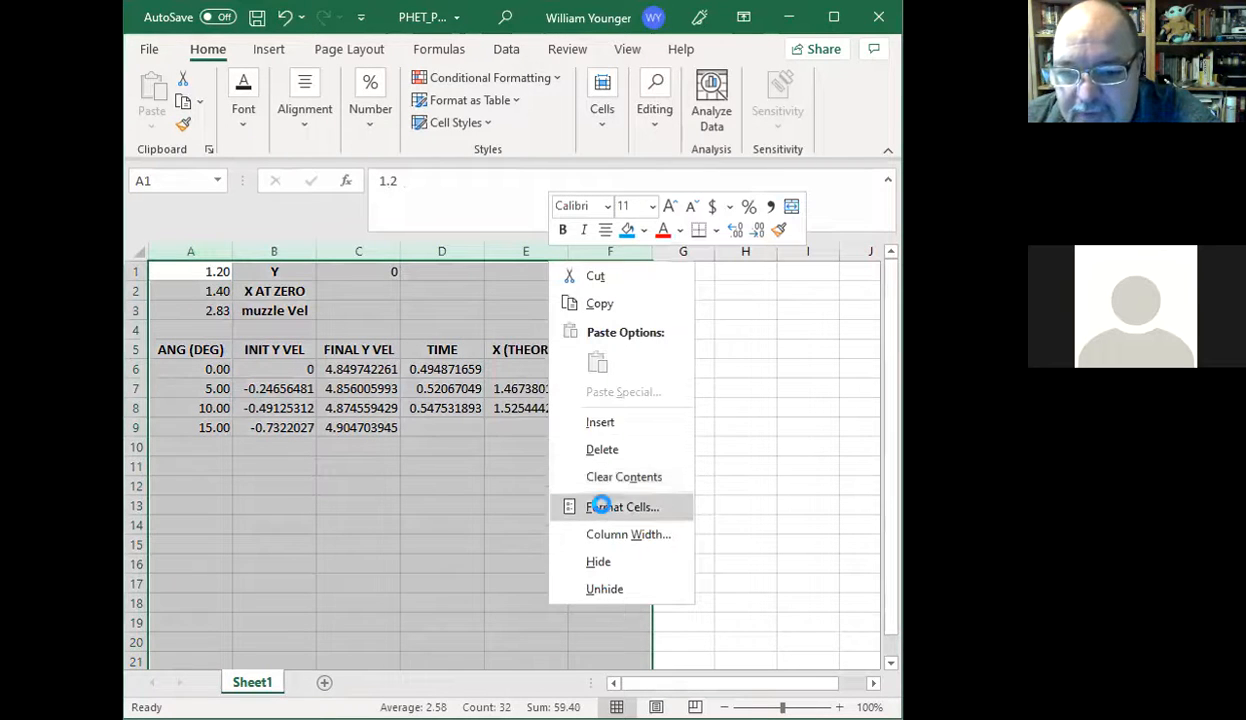
click(604, 508)
click(416, 358)
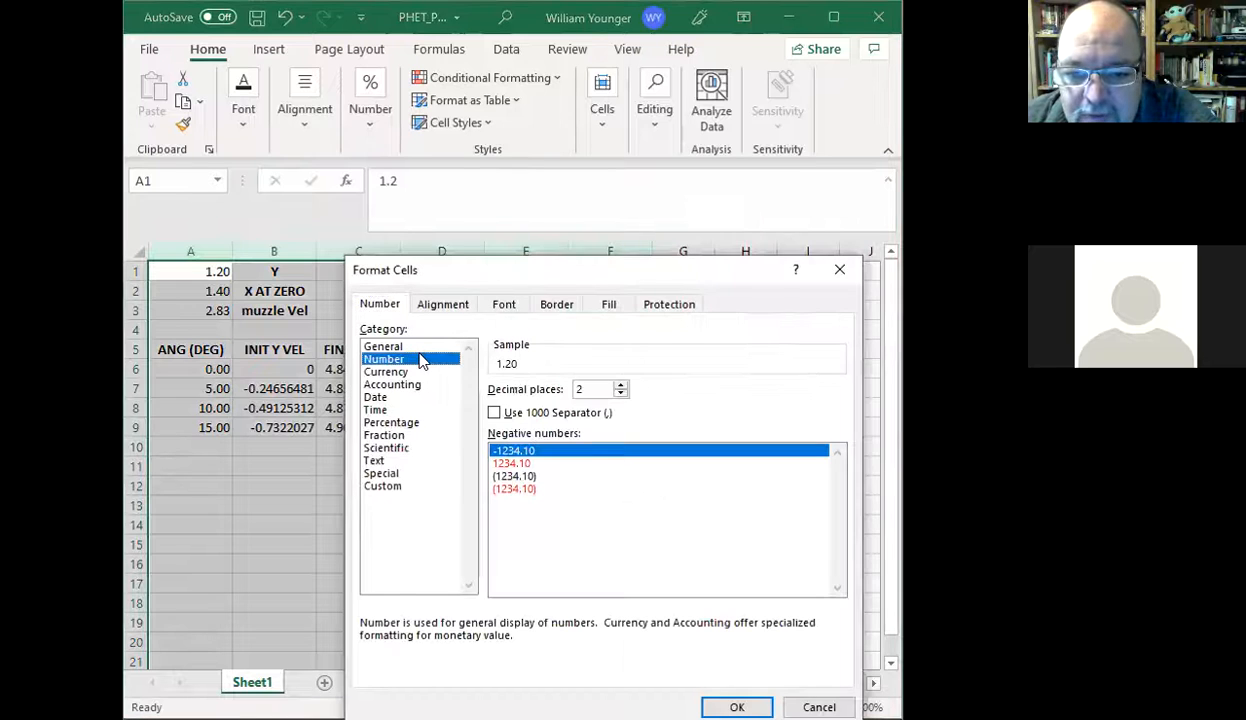
click(620, 385)
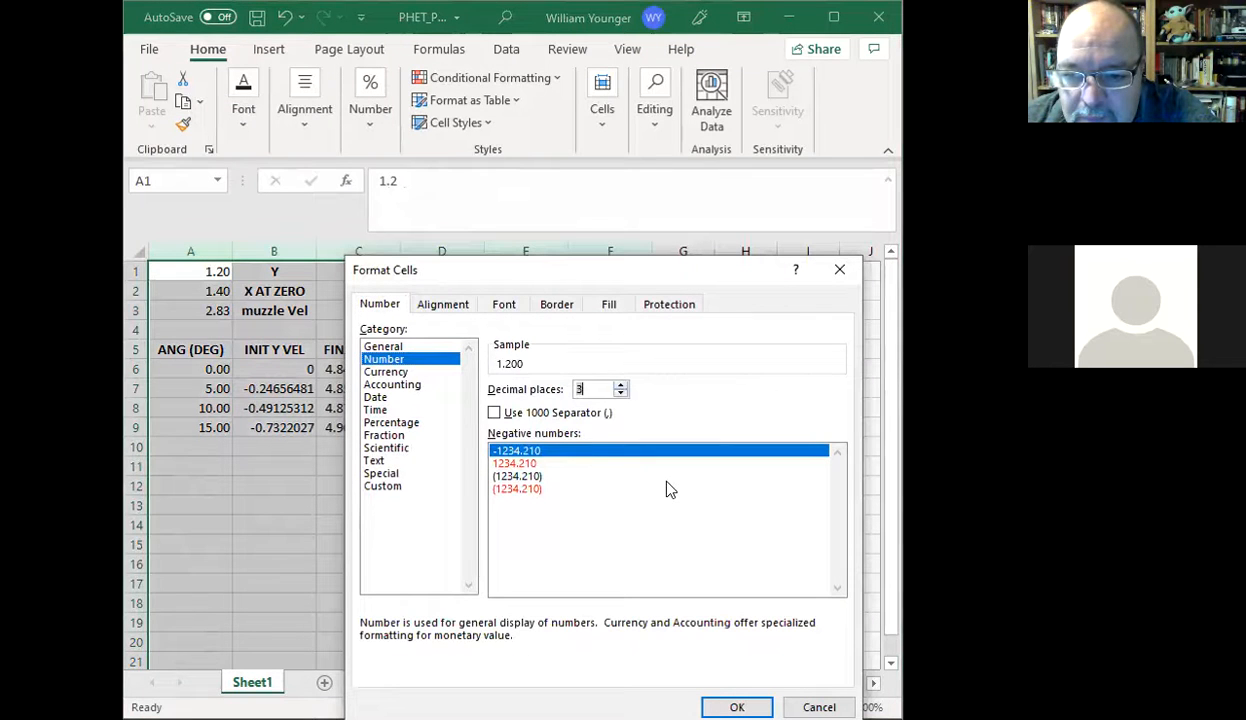
click(737, 707)
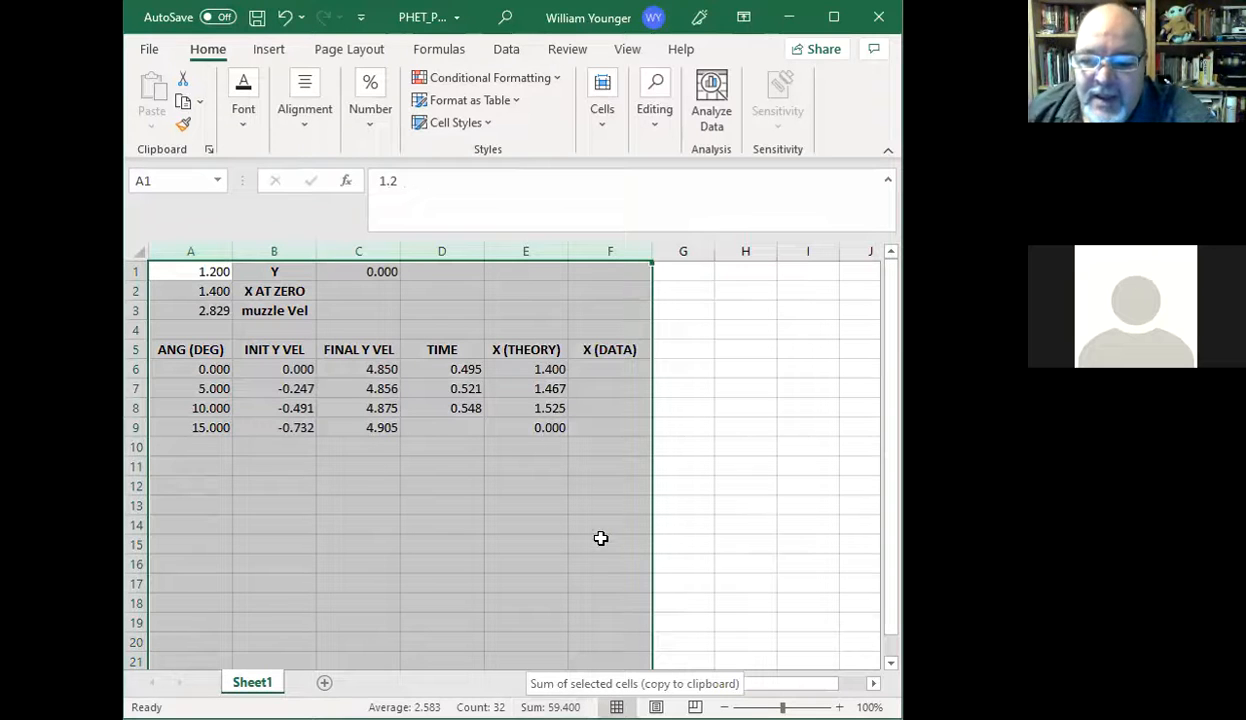
click(670, 492)
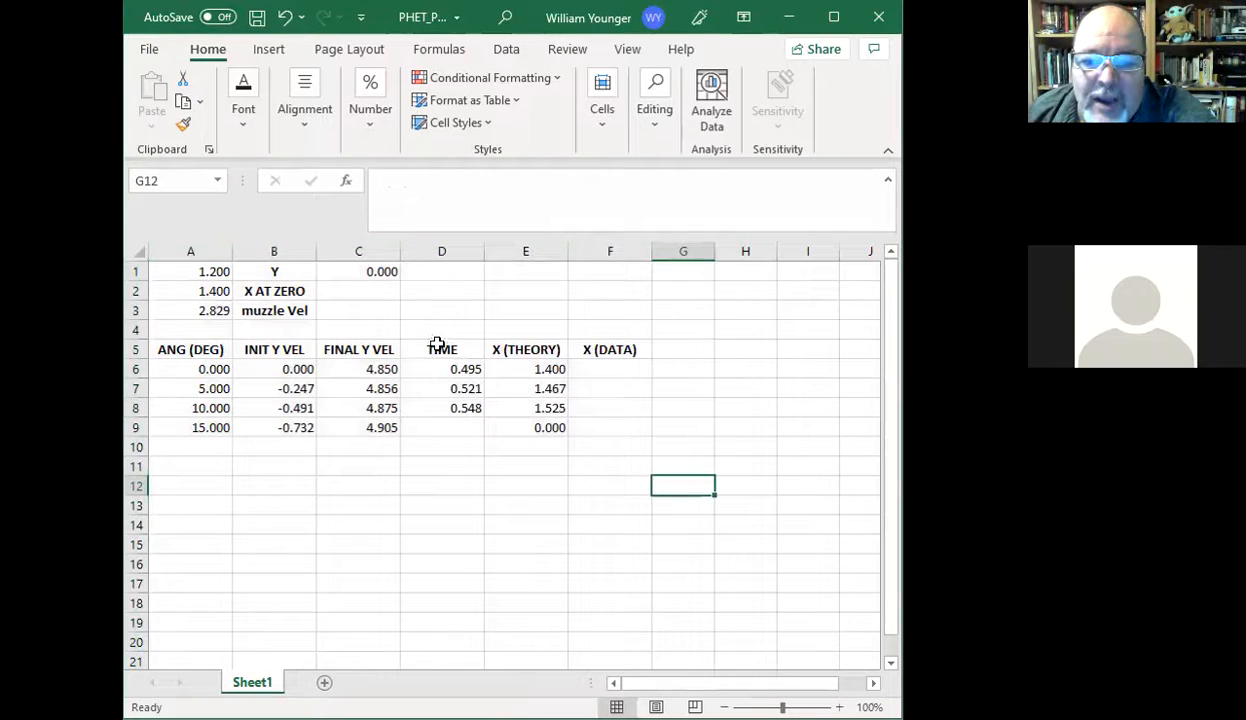